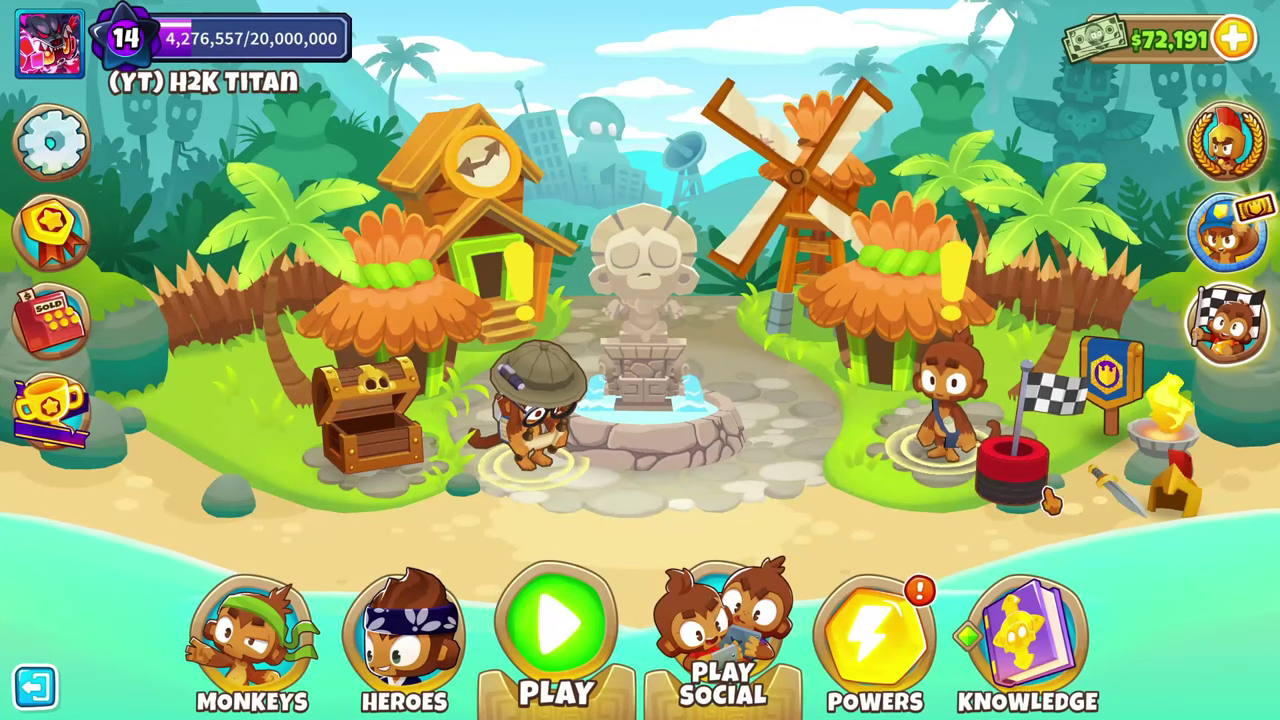
Open the custom map in the map editor from the Play Social screen.
{"action": "left_click", "coordinate": [724, 636]}
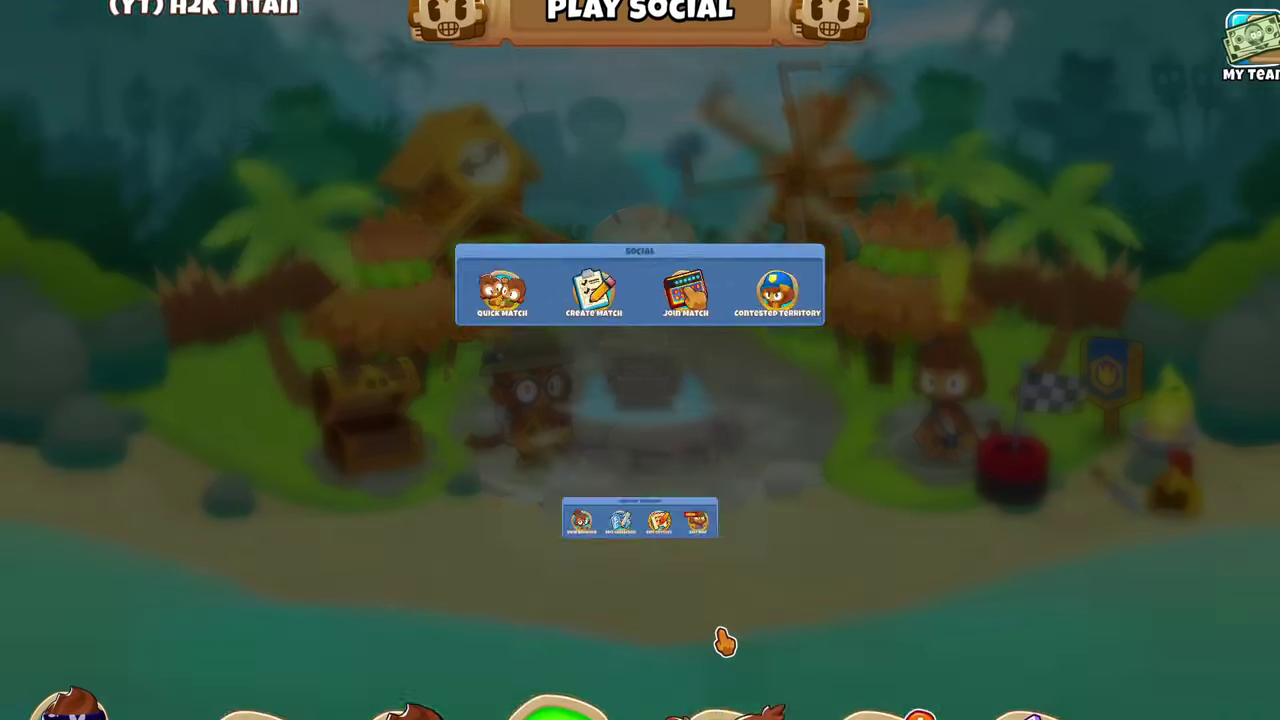
{"action": "left_click", "coordinate": [933, 563]}
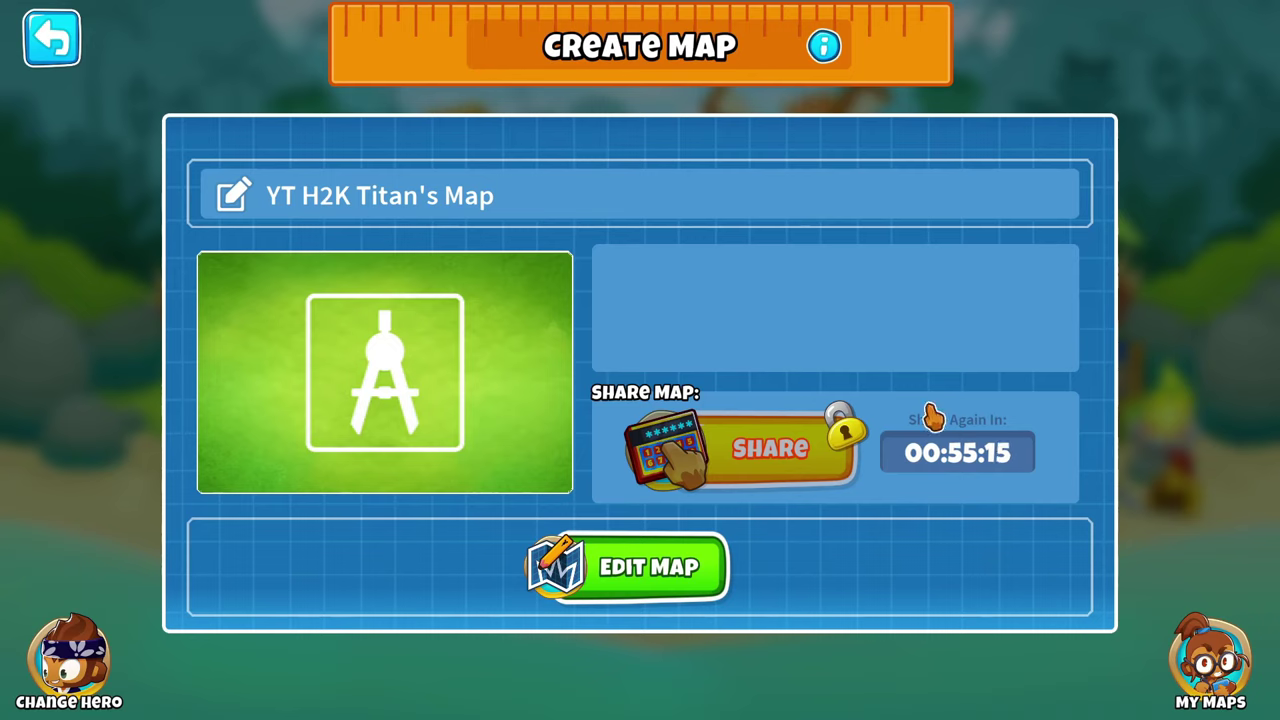
{"action": "left_click", "coordinate": [648, 576]}
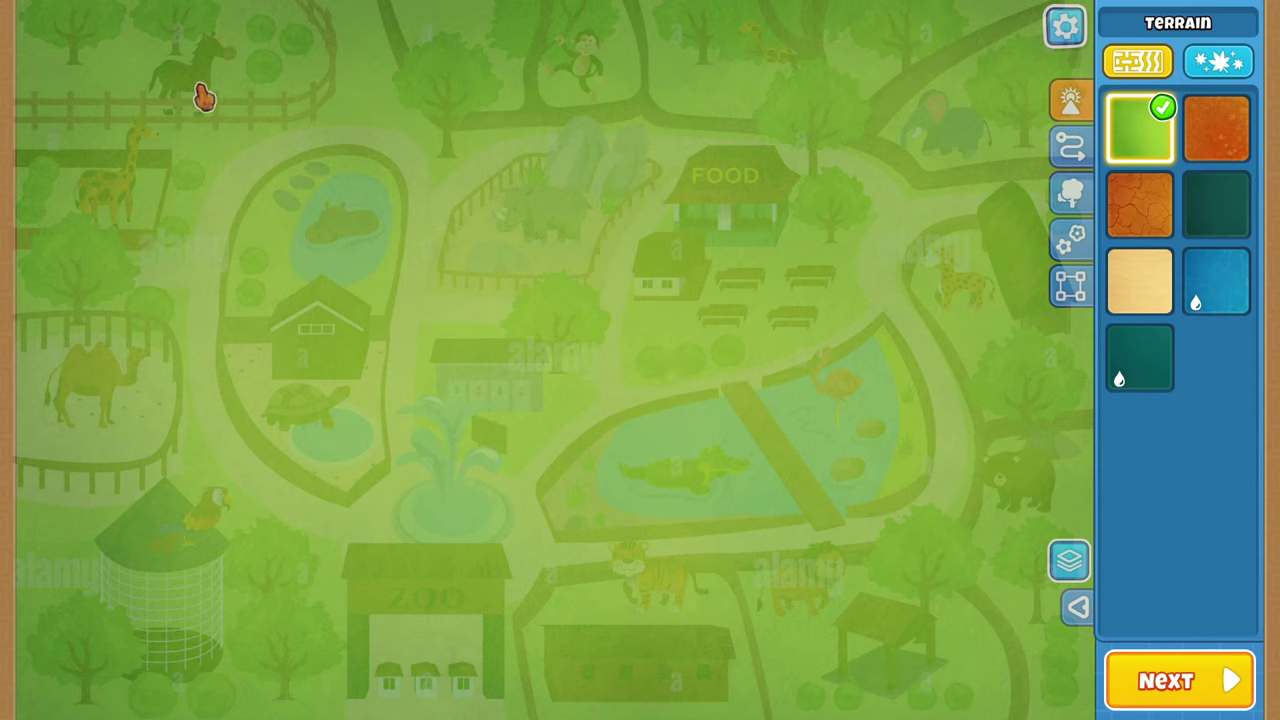
Draw a trial brown path from the map's lower edge through a waypoint at the left edge to the upper edge.
{"action": "left_click", "coordinate": [1070, 145]}
{"action": "left_click_drag", "start_coordinate": [1180, 464], "coordinate": [1182, 280]}
{"action": "mouse_move", "coordinate": [1135, 450]}
{"action": "left_mouse_down"}
{"action": "mouse_move", "coordinate": [677, 471]}
{"action": "mouse_move", "coordinate": [591, 434]}
{"action": "mouse_move", "coordinate": [578, 400]}
{"action": "mouse_move", "coordinate": [583, 120]}
{"action": "mouse_move", "coordinate": [525, 590]}
{"action": "mouse_move", "coordinate": [563, 660]}
{"action": "left_mouse_up"}
{"action": "left_click", "coordinate": [425, 38]}
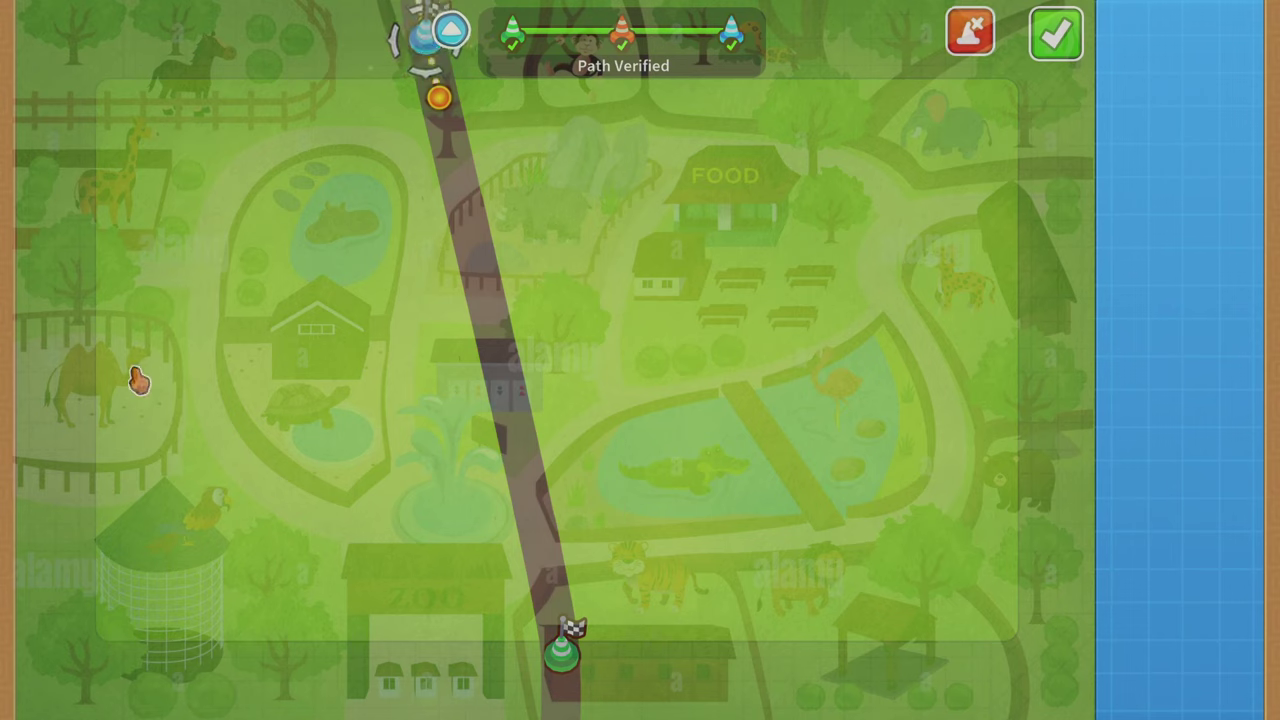
{"action": "left_click", "coordinate": [47, 356]}
{"action": "left_click", "coordinate": [1056, 33]}
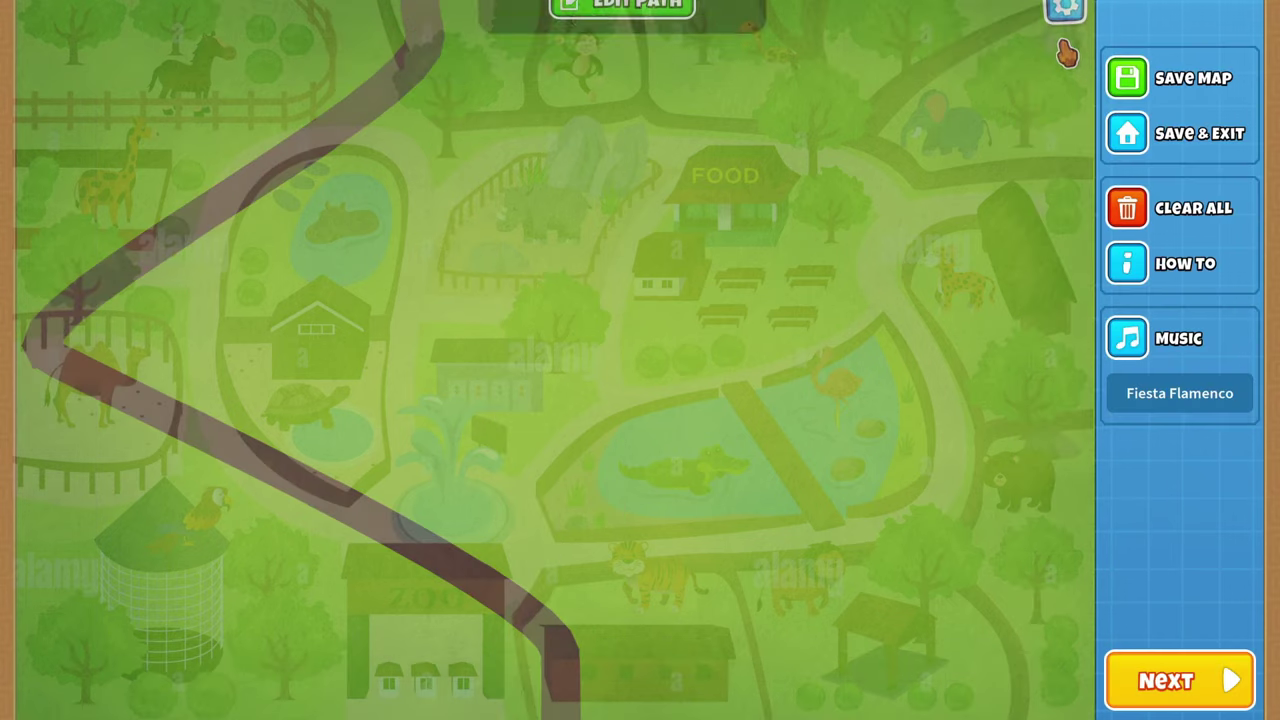
Add a trial second path running diagonally from the lower left edge to the upper right edge of the map.
{"action": "left_click", "coordinate": [622, 43]}
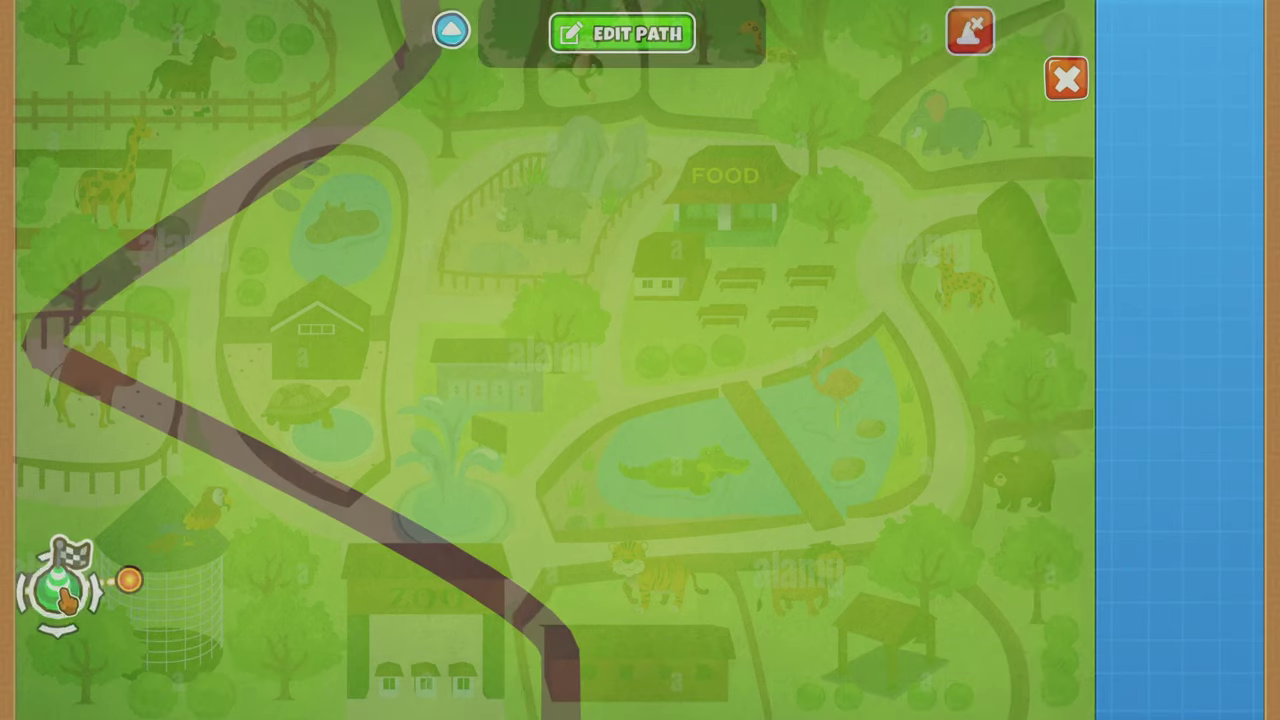
{"action": "left_click", "coordinate": [886, 40]}
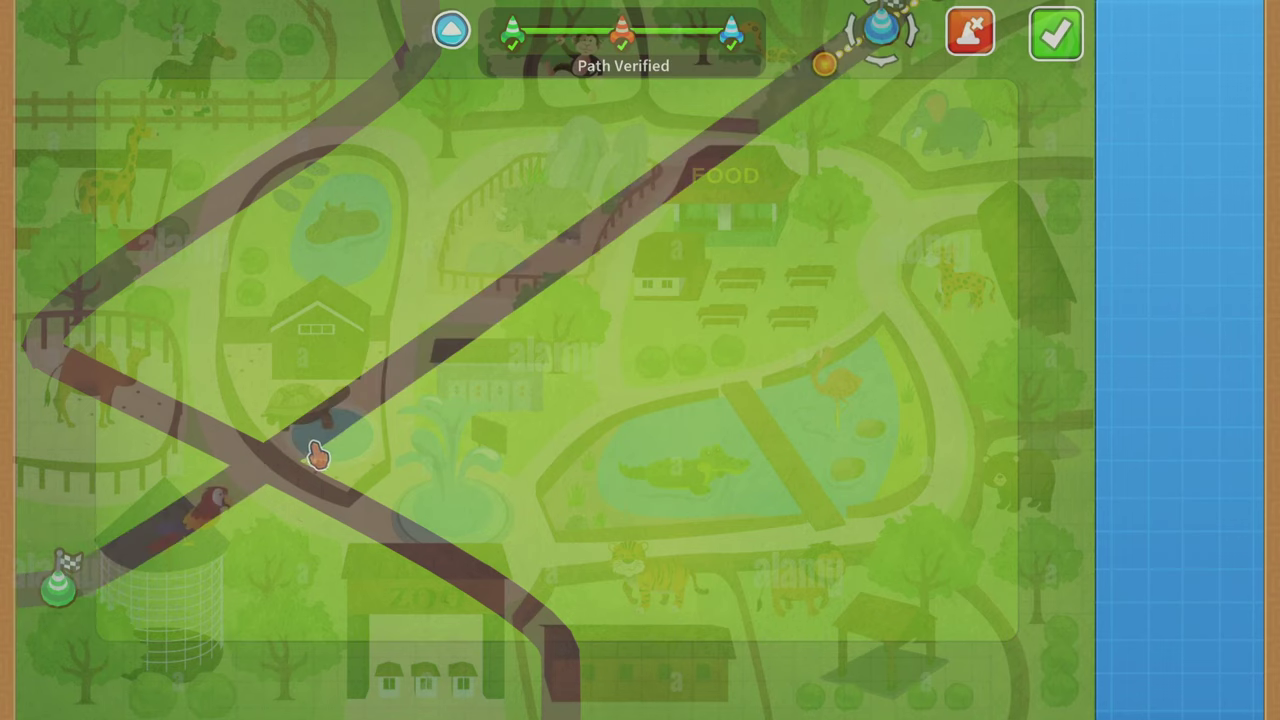
{"action": "left_click", "coordinate": [1052, 36]}
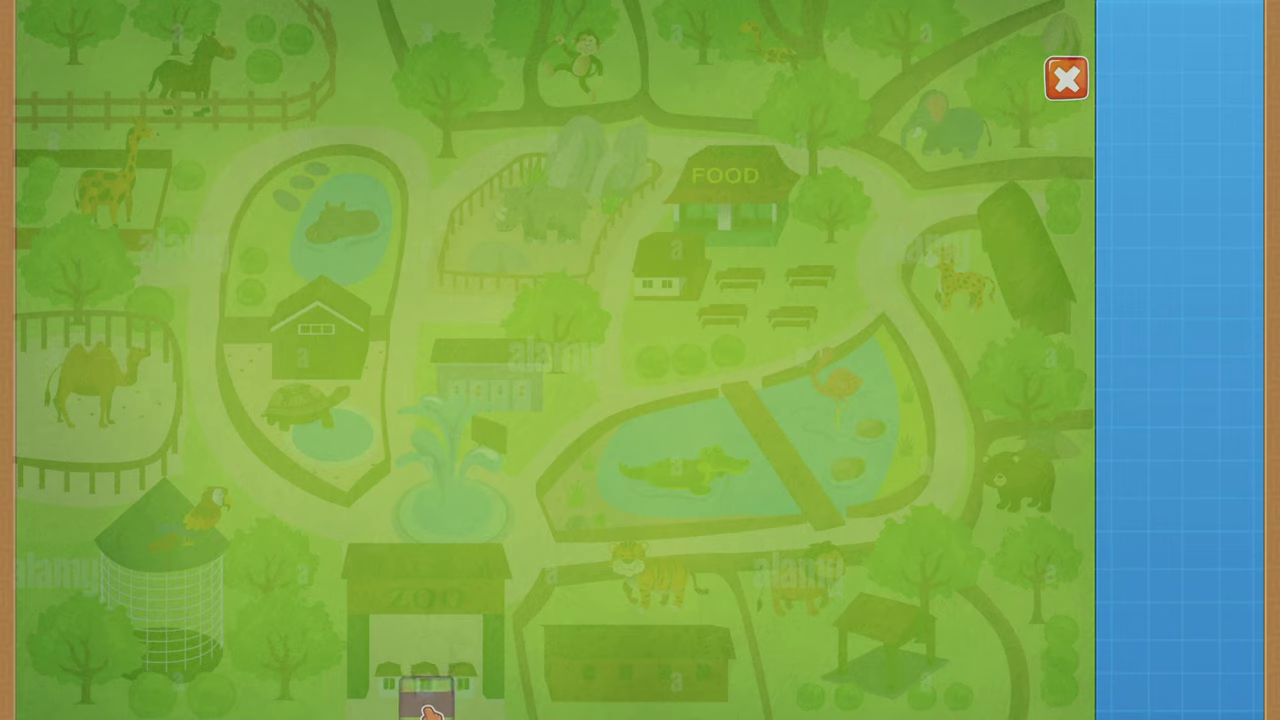
Draw a brown path from the zoo entrance, around the hippo enclosure, below the crocodile pond and out at the right edge.
{"action": "left_click", "coordinate": [428, 710]}
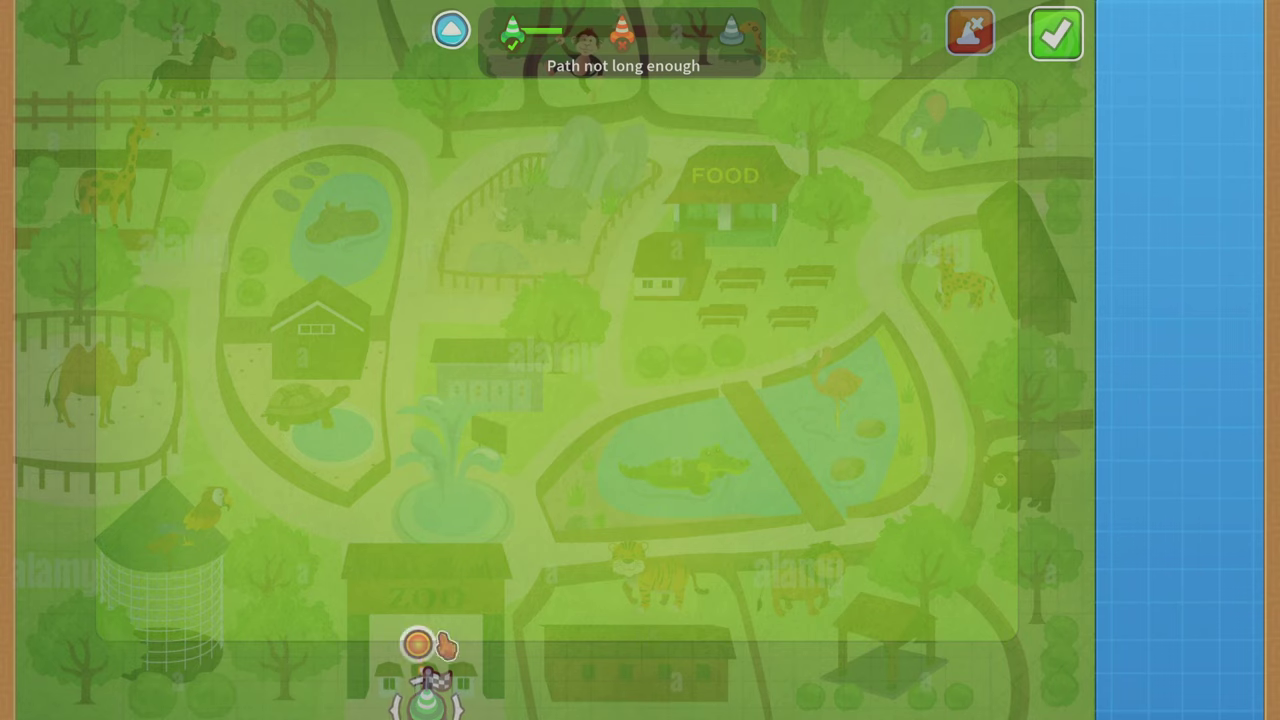
{"action": "left_click", "coordinate": [1087, 210]}
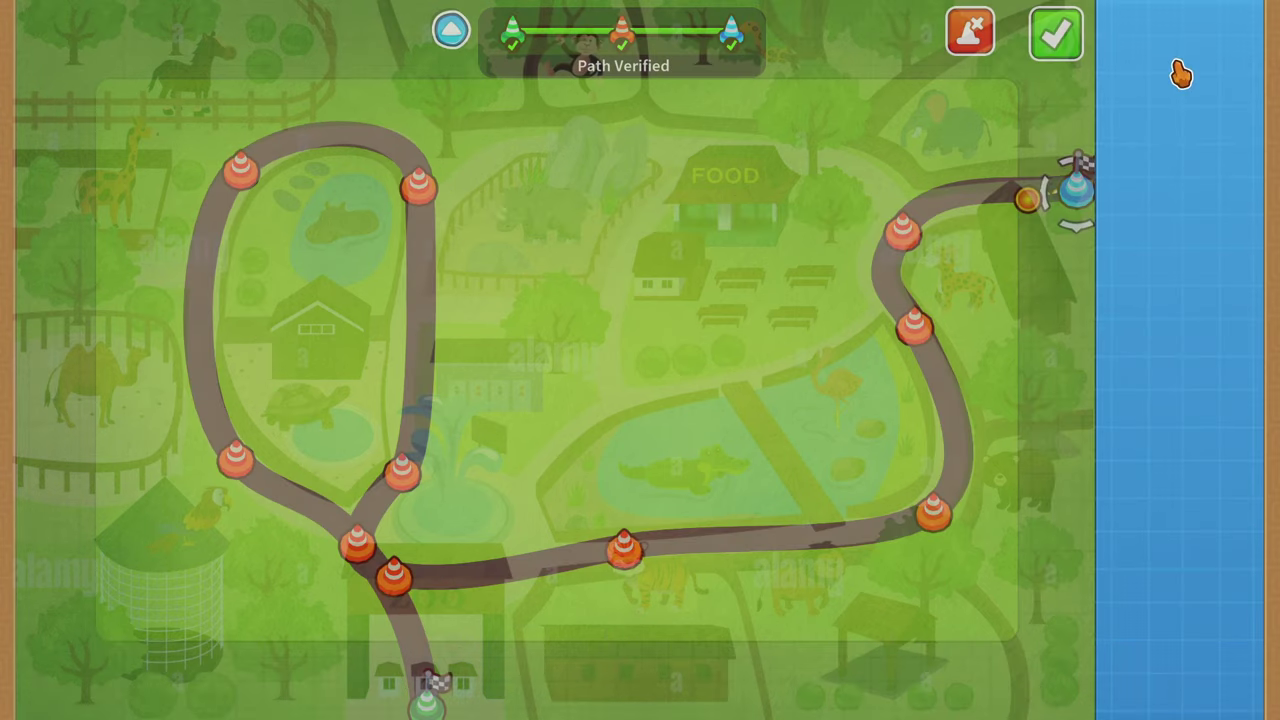
{"action": "left_click", "coordinate": [1066, 32]}
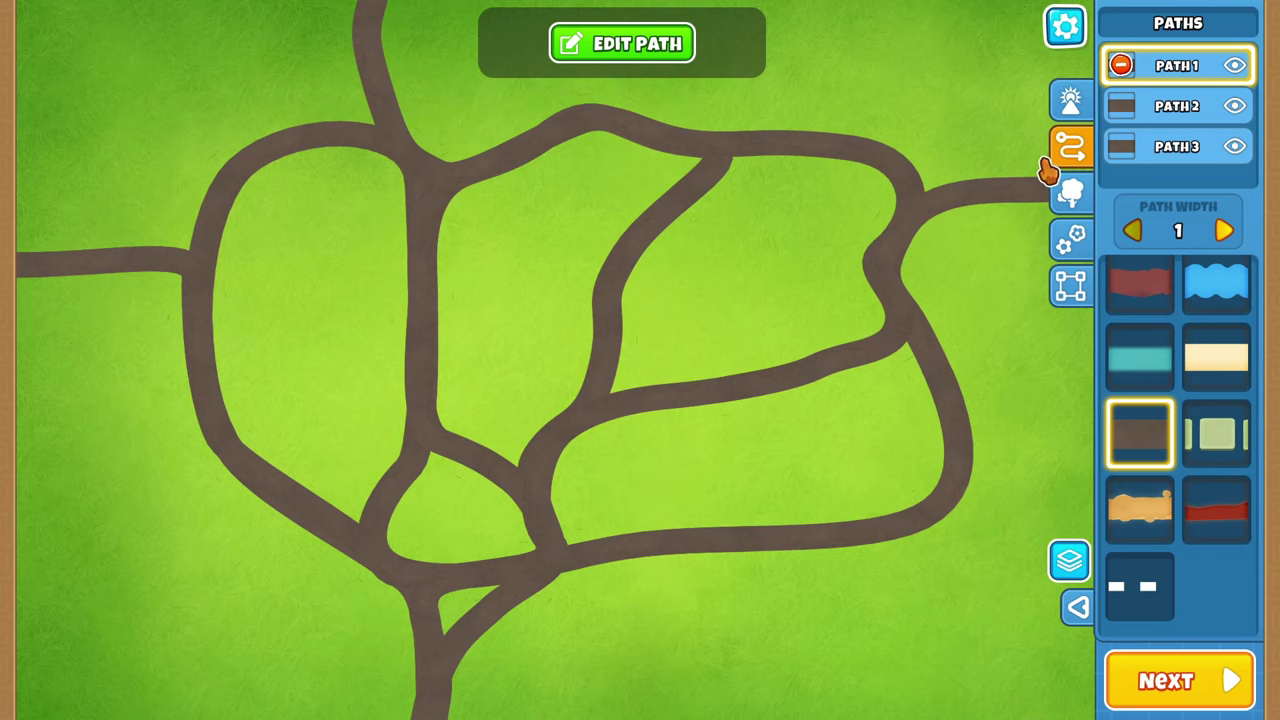
{"action": "left_click", "coordinate": [1071, 286]}
{"action": "left_click", "coordinate": [1074, 240]}
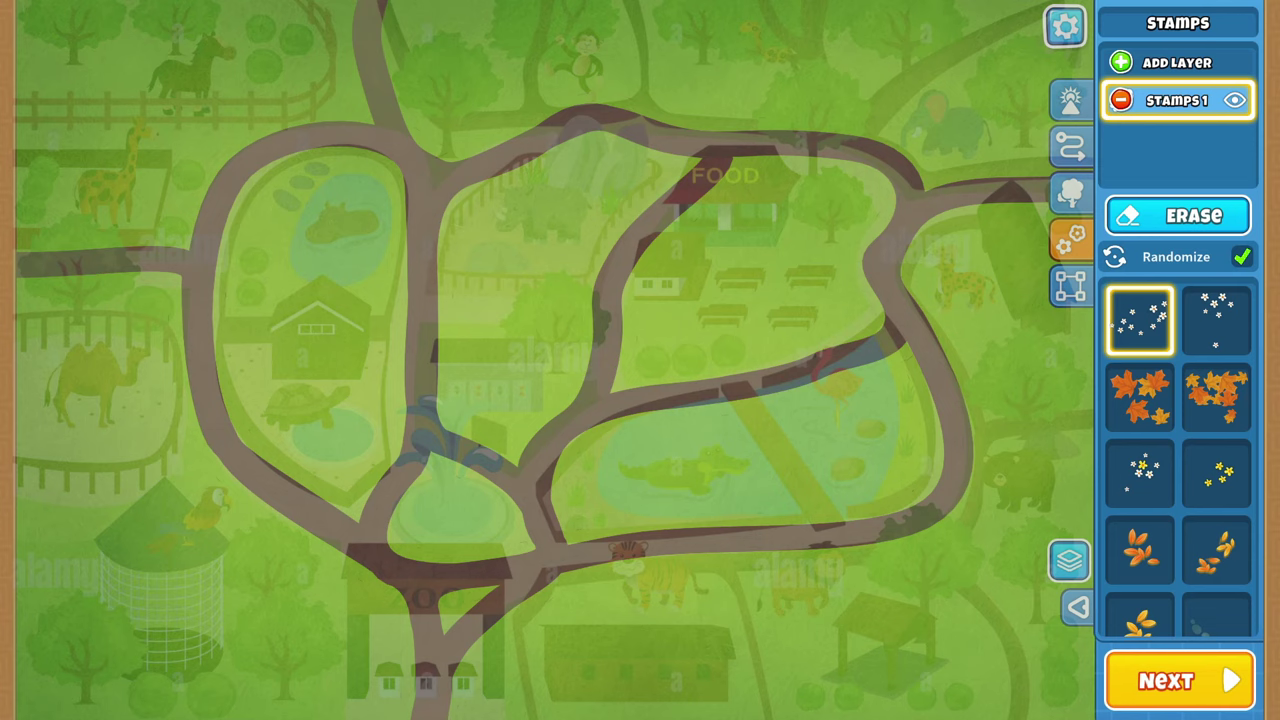
{"action": "left_click", "coordinate": [1070, 147]}
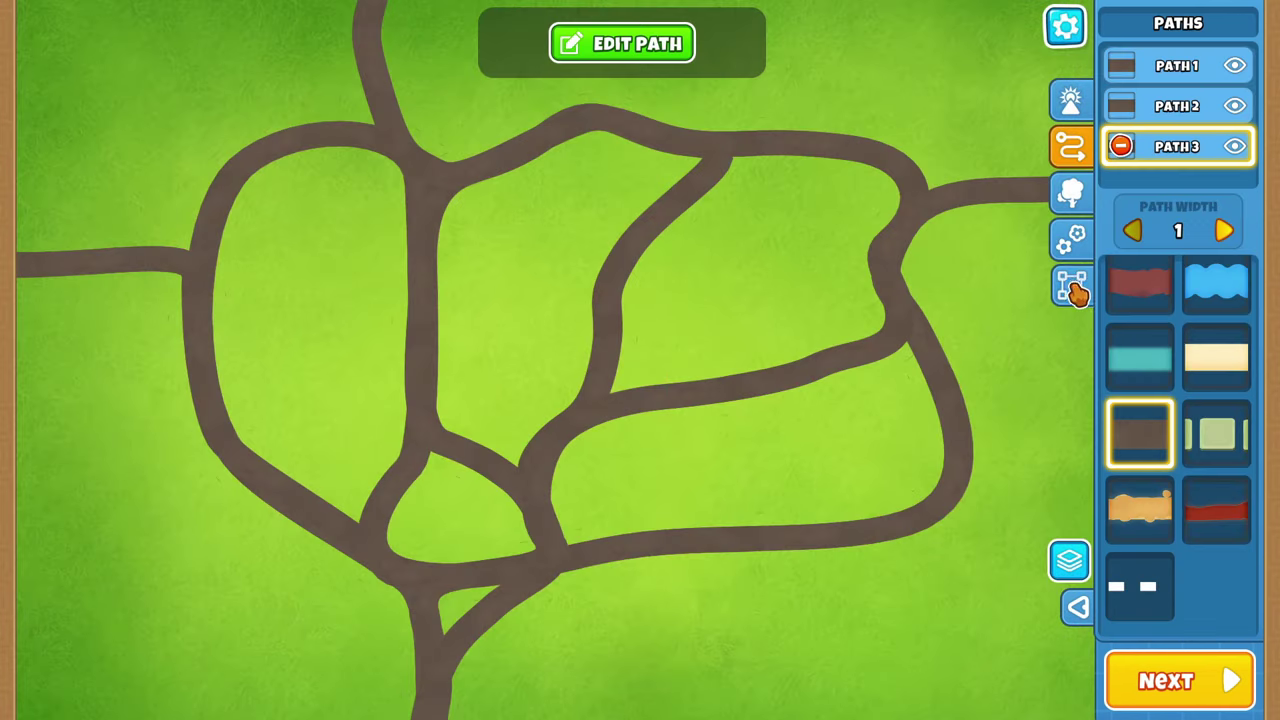
{"action": "left_click", "coordinate": [1070, 285]}
Line the outer side of the road from the left edge to the bottom exit with scaled-down brown fence props.
{"action": "left_click", "coordinate": [1070, 192]}
{"action": "scroll", "coordinate": [1118, 272], "scroll_direction": "down", "scroll_amount": 10}
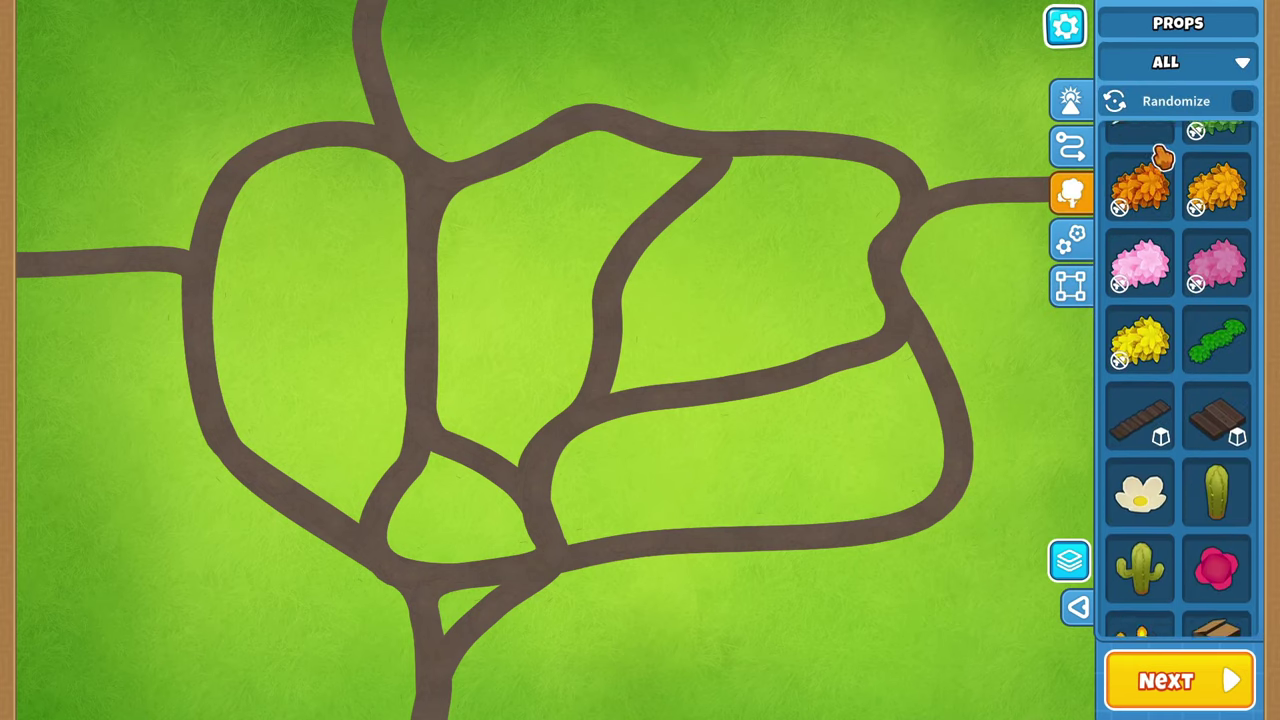
{"action": "scroll", "coordinate": [1176, 317], "scroll_direction": "down", "scroll_amount": 10}
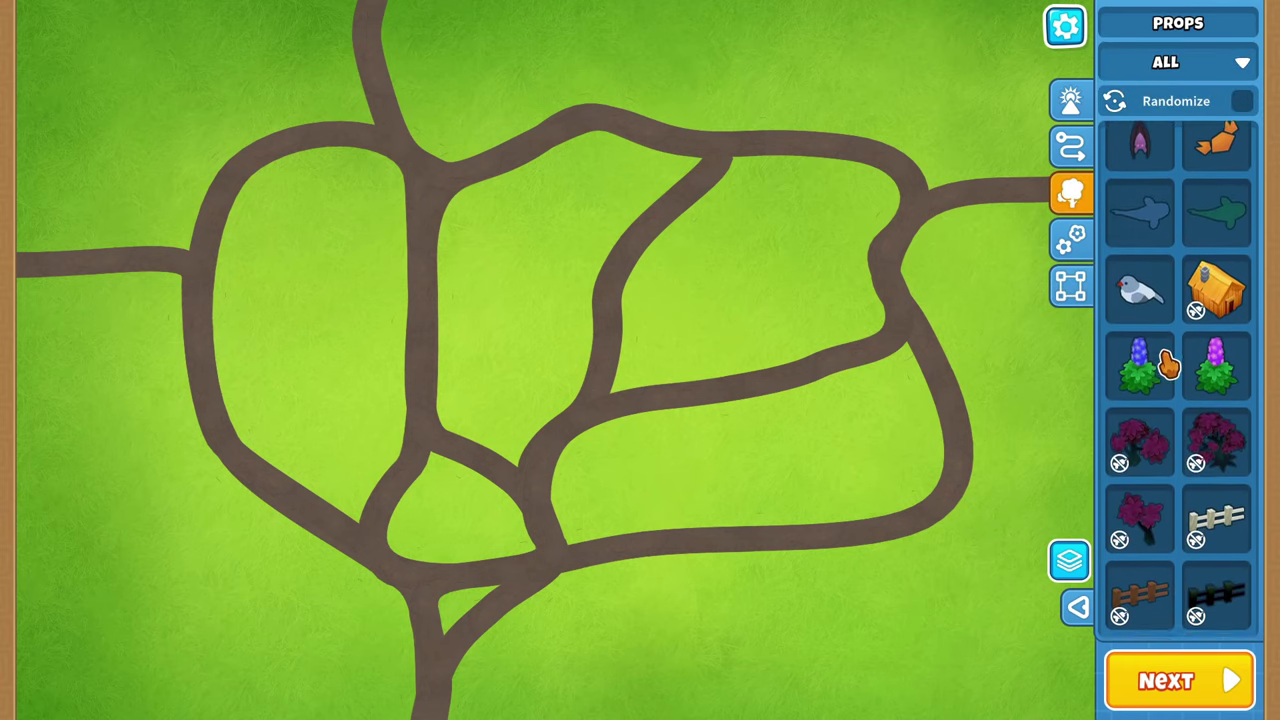
{"action": "left_click", "coordinate": [1040, 197]}
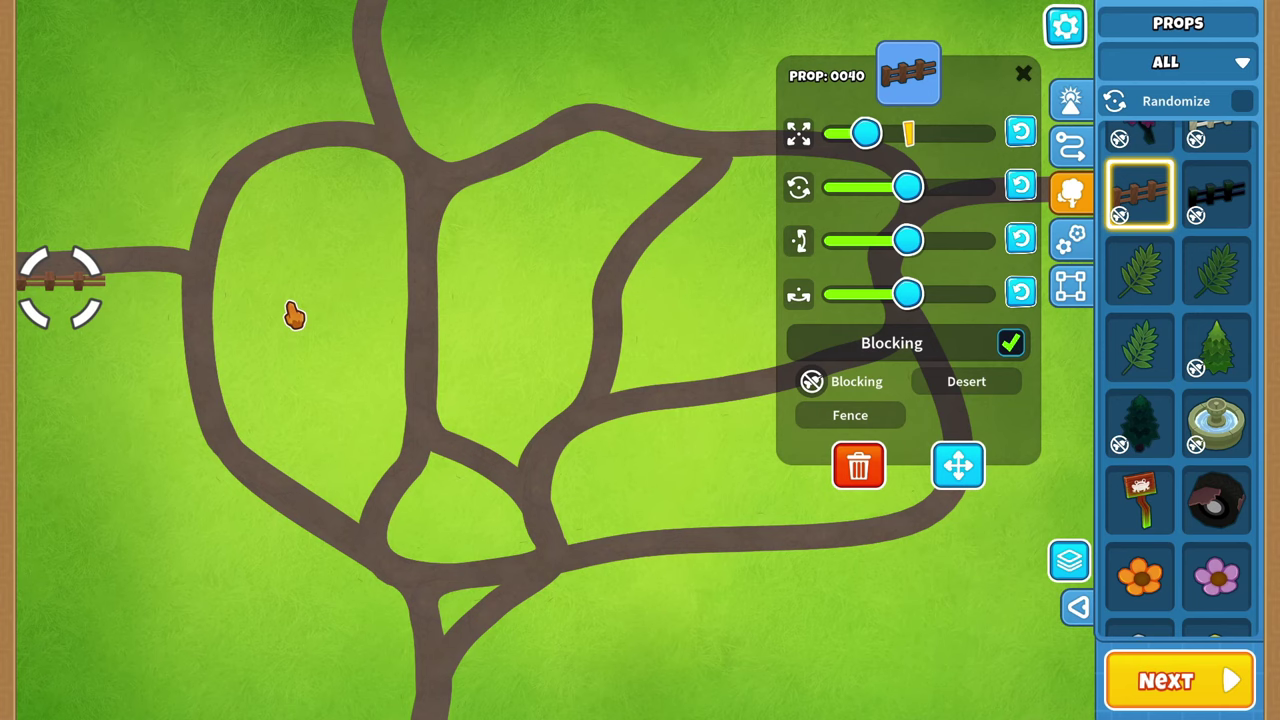
{"action": "left_click", "coordinate": [293, 315]}
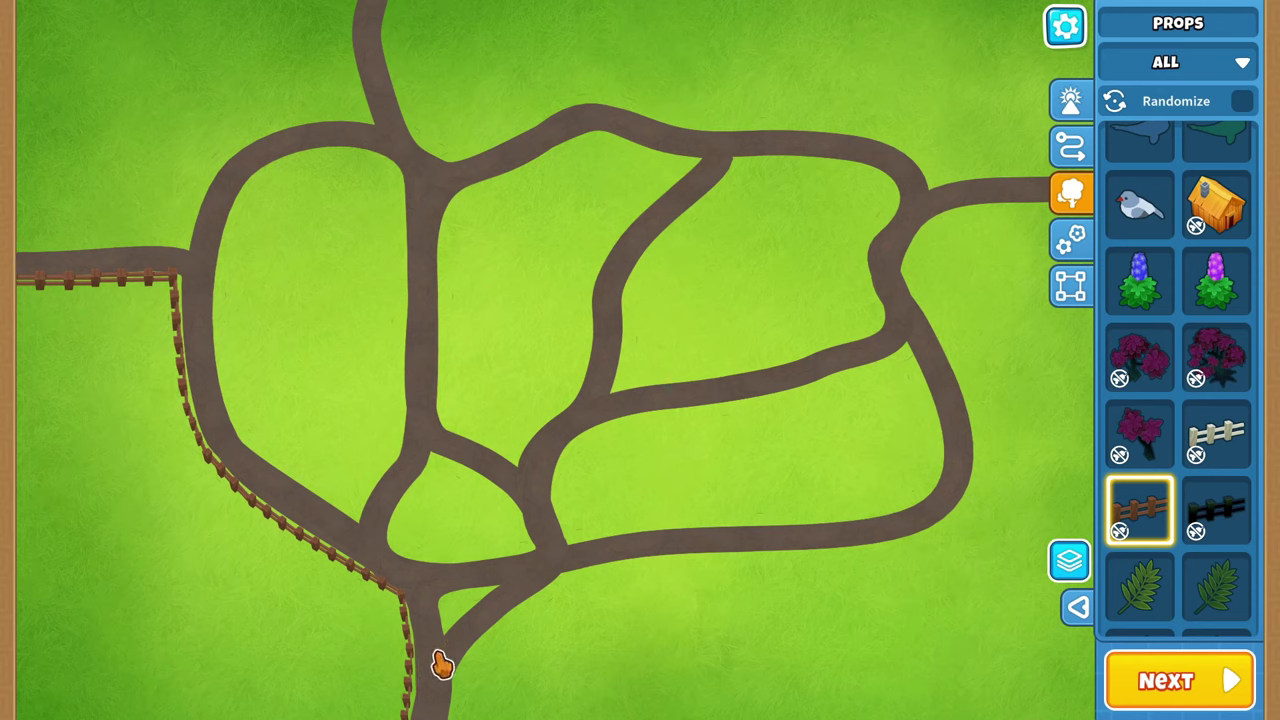
Edit Path 2 by placing its end marker on the main bottom exit lane and tidying the waypoints near the junction.
{"action": "left_click", "coordinate": [1070, 148]}
{"action": "left_click", "coordinate": [1136, 108]}
{"action": "left_click", "coordinate": [670, 52]}
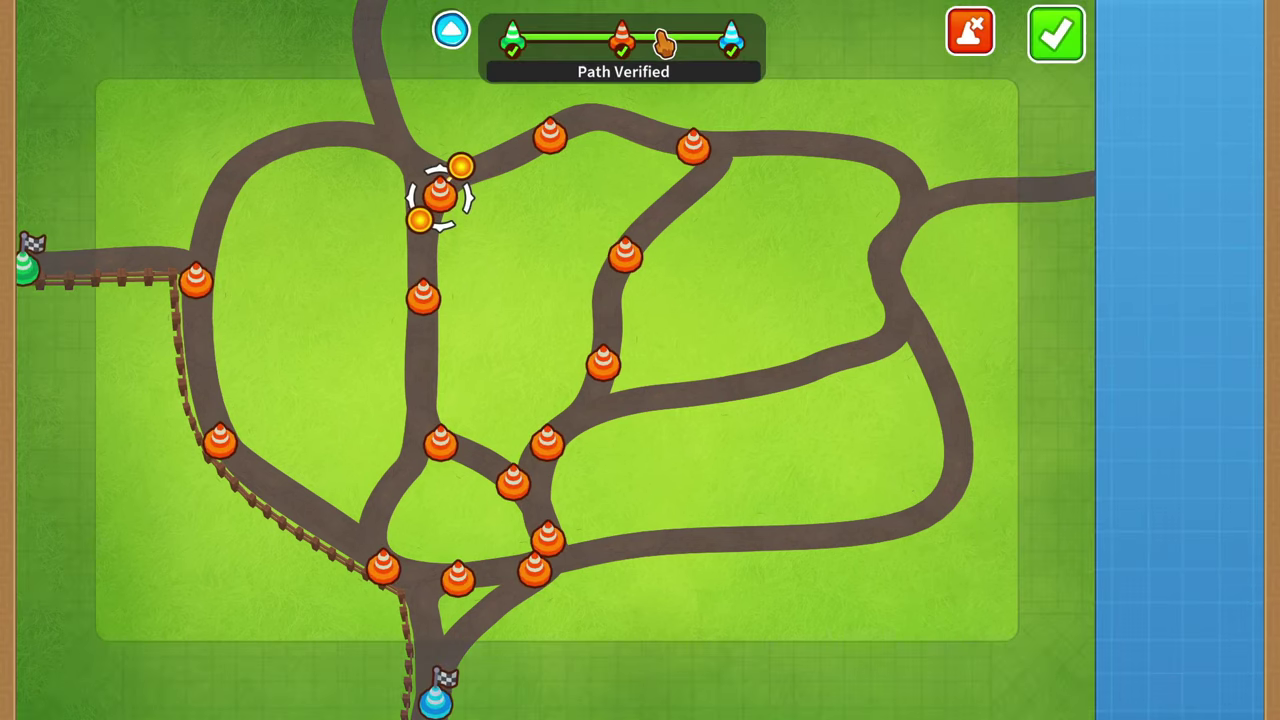
{"action": "left_click", "coordinate": [475, 645]}
{"action": "left_click_drag", "start_coordinate": [476, 650], "coordinate": [440, 638]}
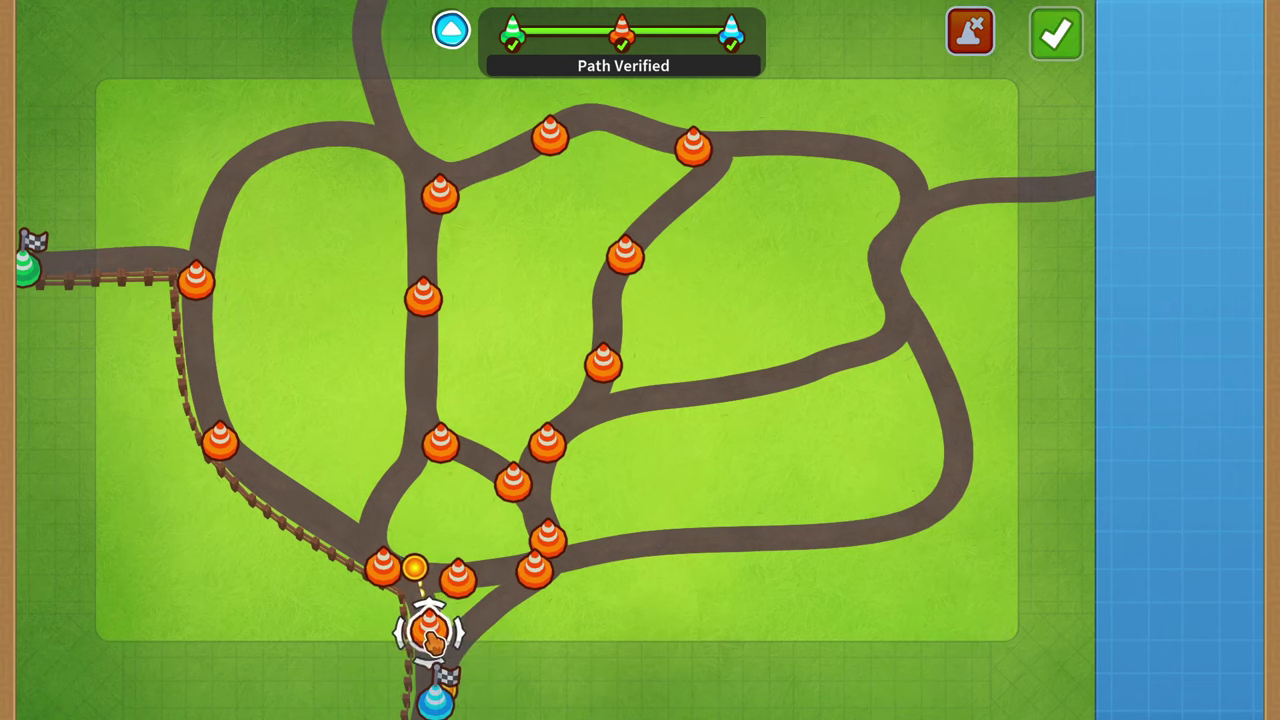
{"action": "left_click", "coordinate": [969, 33]}
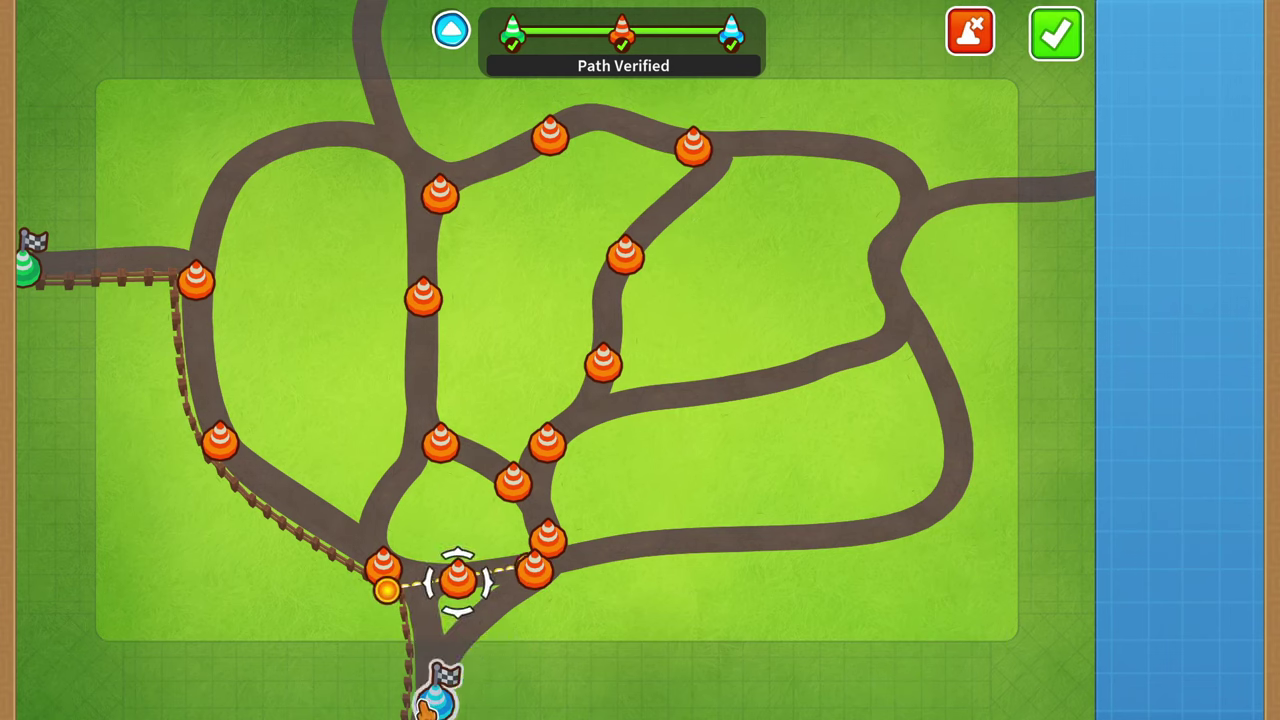
{"action": "left_click", "coordinate": [434, 702]}
{"action": "left_click", "coordinate": [486, 643]}
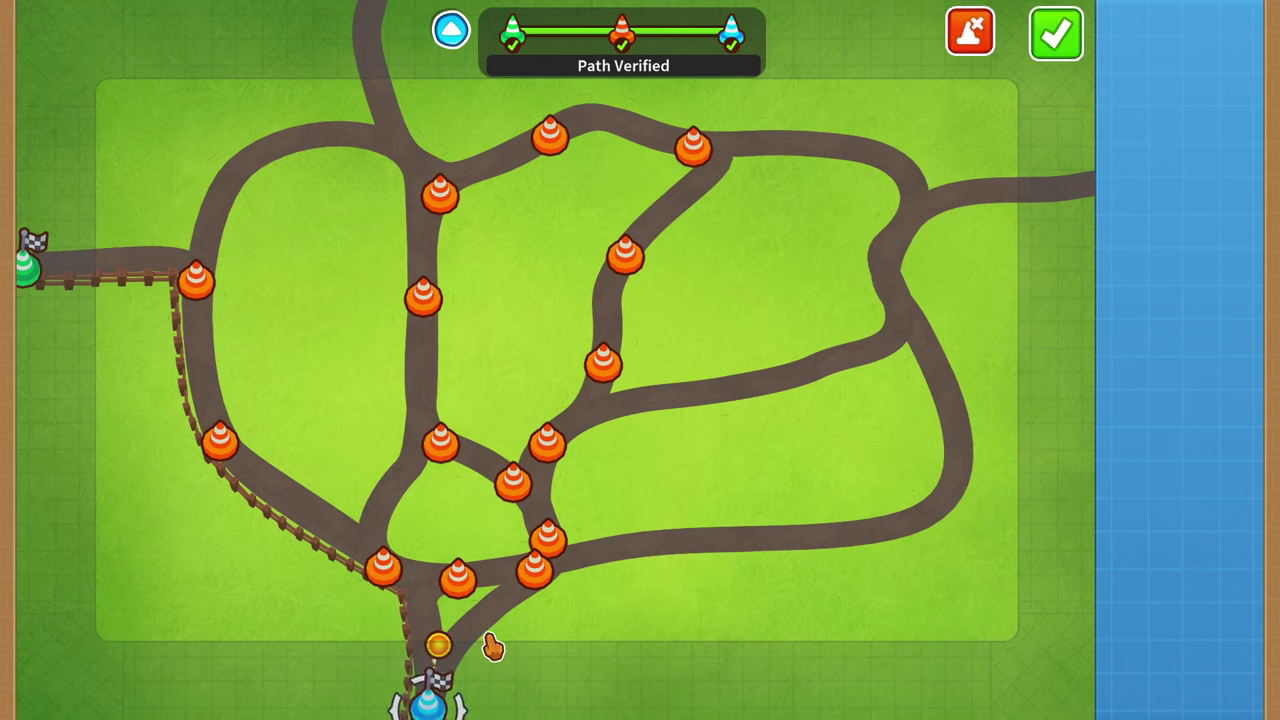
{"action": "left_click", "coordinate": [535, 588]}
{"action": "mouse_move", "coordinate": [535, 588]}
{"action": "left_mouse_down"}
{"action": "mouse_move", "coordinate": [548, 590]}
{"action": "mouse_move", "coordinate": [536, 593]}
{"action": "left_mouse_up"}
{"action": "left_click", "coordinate": [1052, 40]}
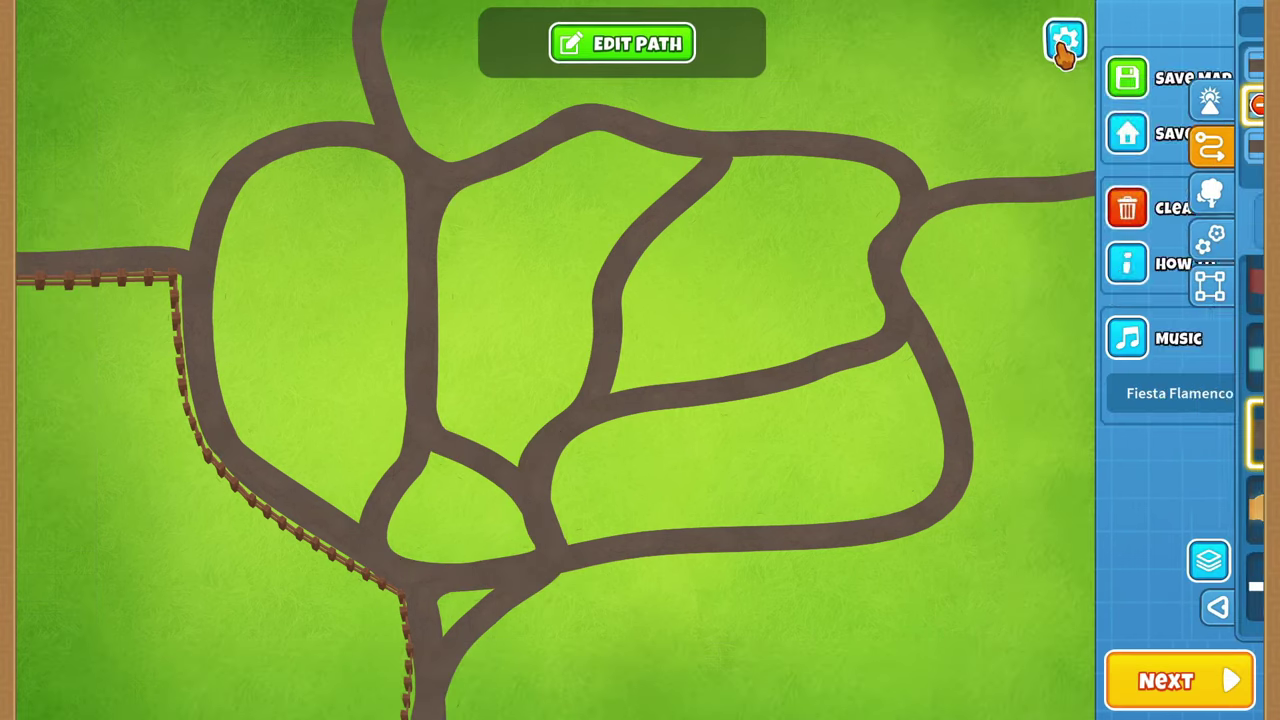
Move Path 3's last waypoint from the side branch onto the junction above the bottom exit.
{"action": "left_click", "coordinate": [1130, 148]}
{"action": "left_click", "coordinate": [655, 45]}
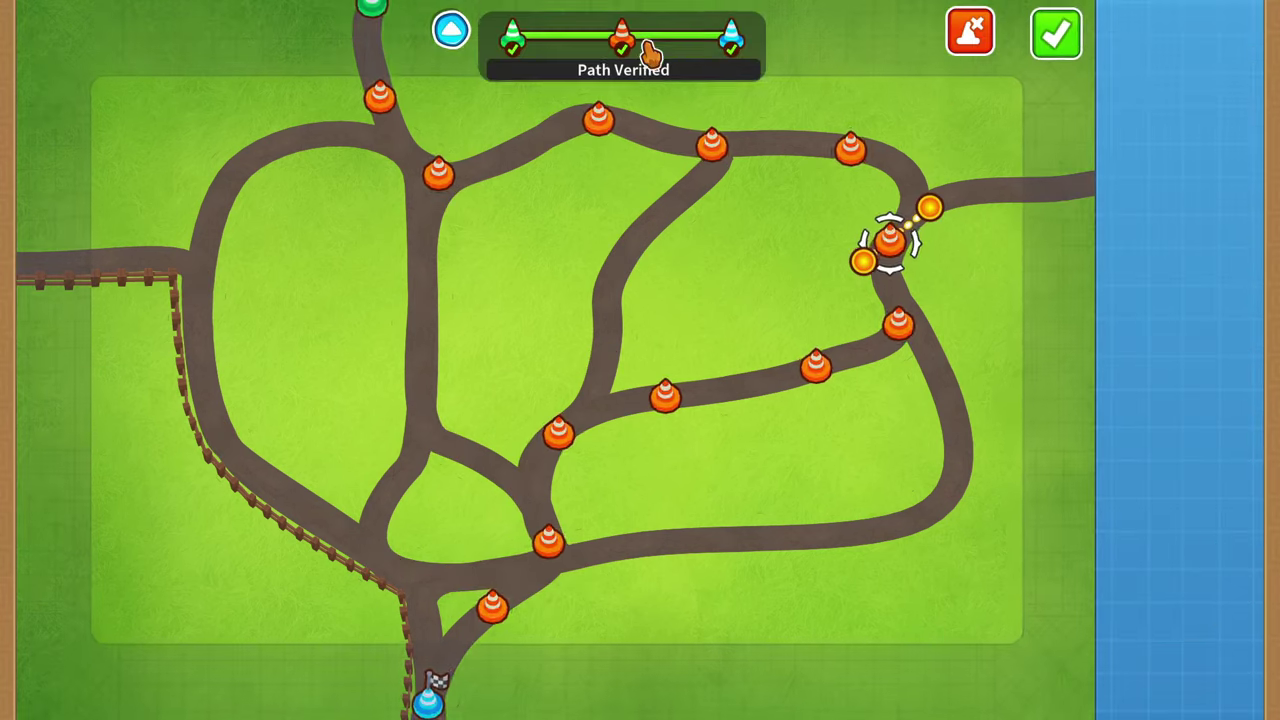
{"action": "left_click", "coordinate": [466, 617]}
{"action": "left_click_drag", "start_coordinate": [467, 625], "coordinate": [465, 596]}
{"action": "left_click_drag", "start_coordinate": [423, 600], "coordinate": [422, 588]}
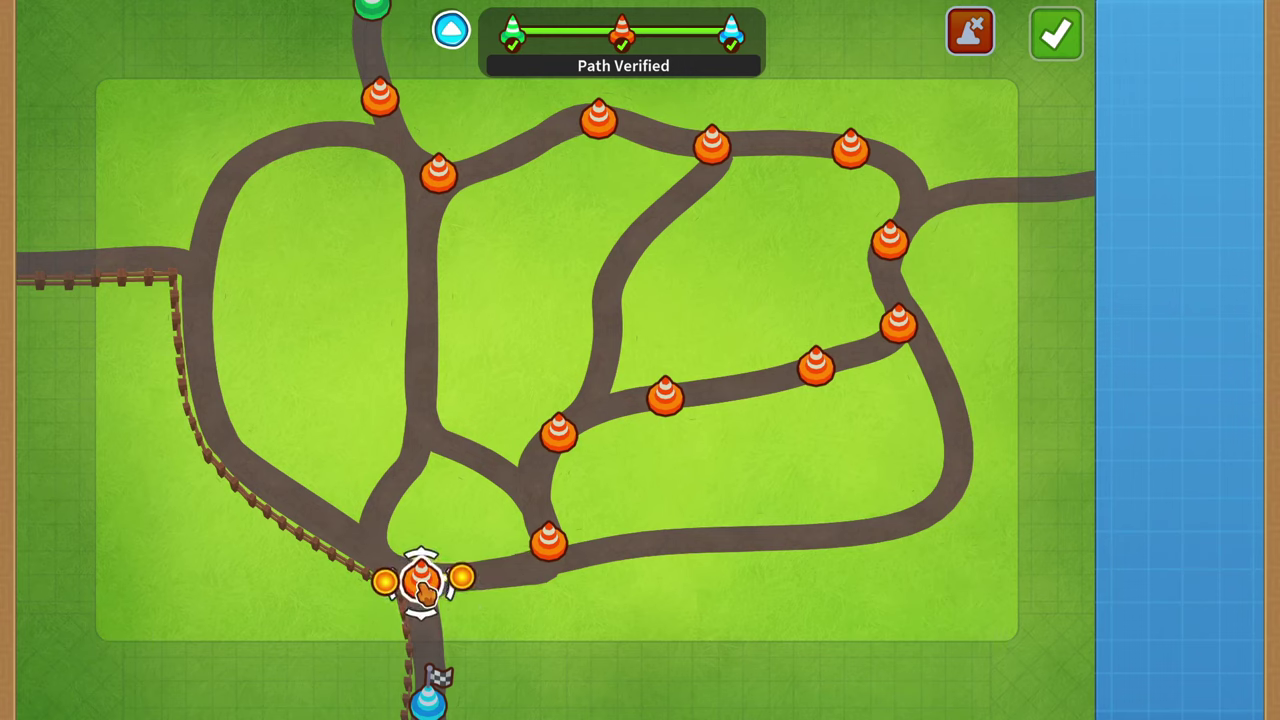
Stretch the junction waypoint's curve handle toward the lower road, shift the waypoint slightly inward and accept Path 3.
{"action": "left_click", "coordinate": [459, 580]}
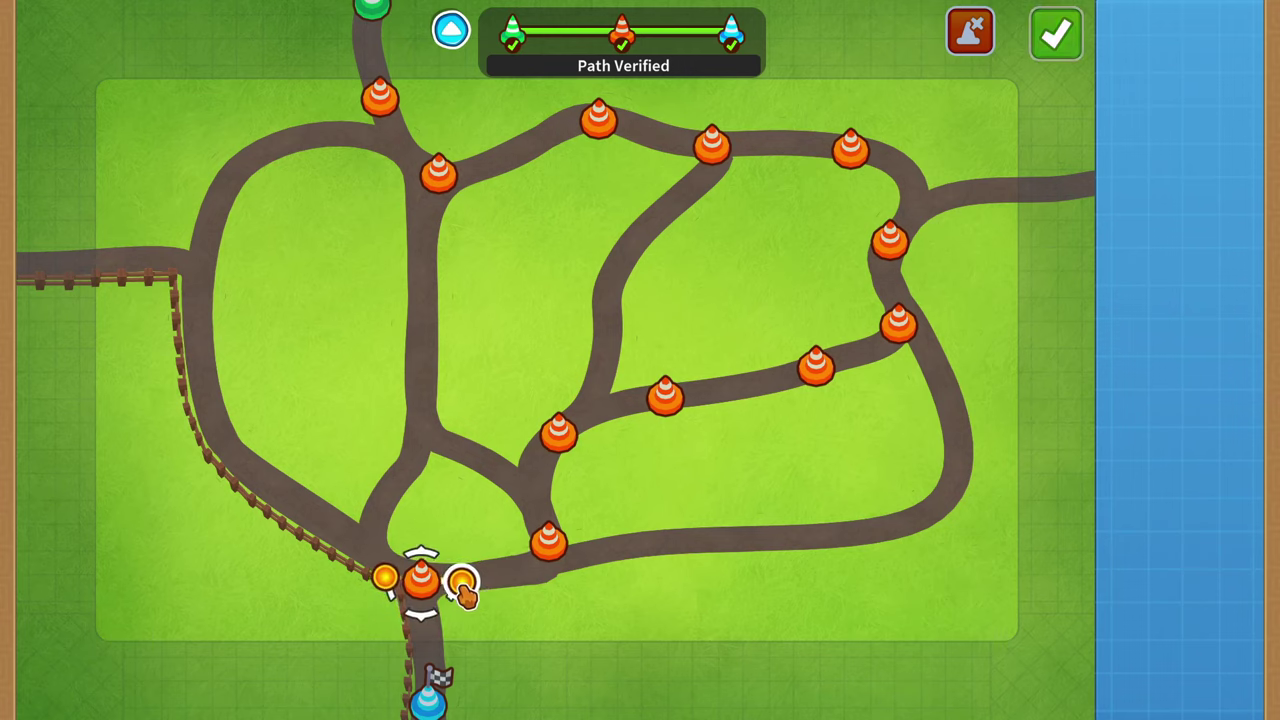
{"action": "left_click_drag", "start_coordinate": [462, 588], "coordinate": [550, 588]}
{"action": "left_click_drag", "start_coordinate": [421, 585], "coordinate": [431, 582]}
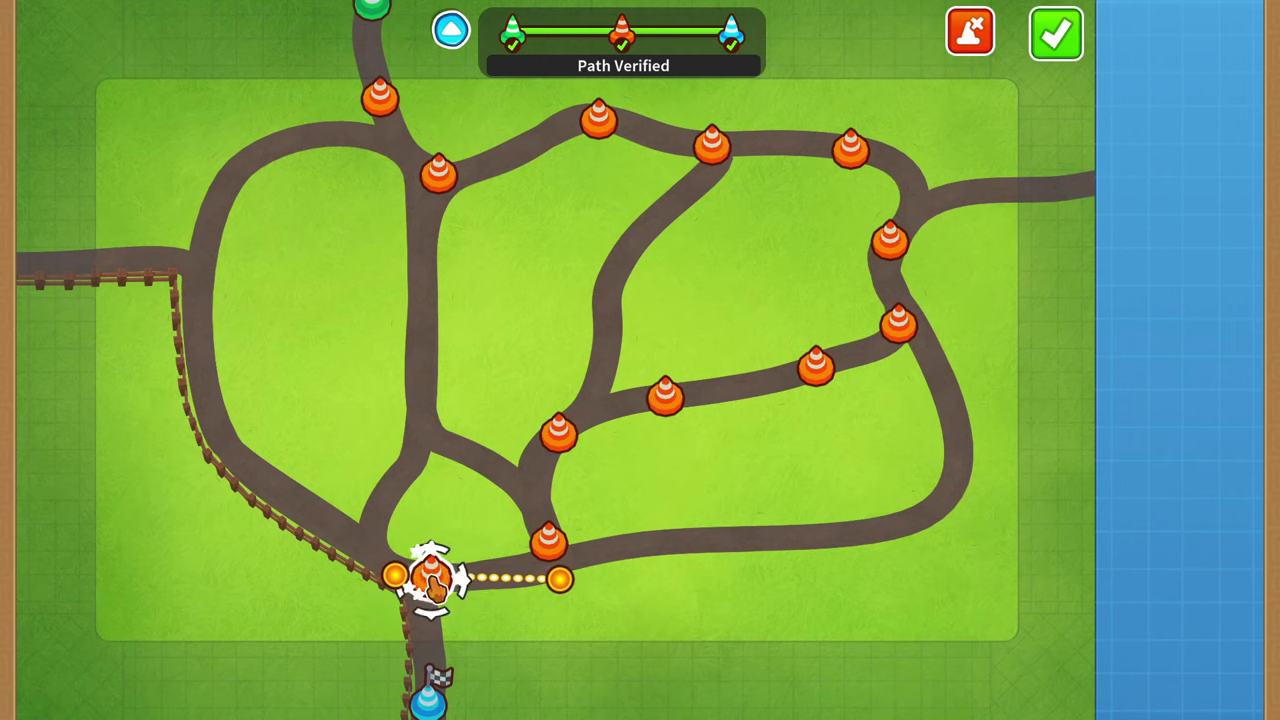
{"action": "left_click", "coordinate": [1054, 45]}
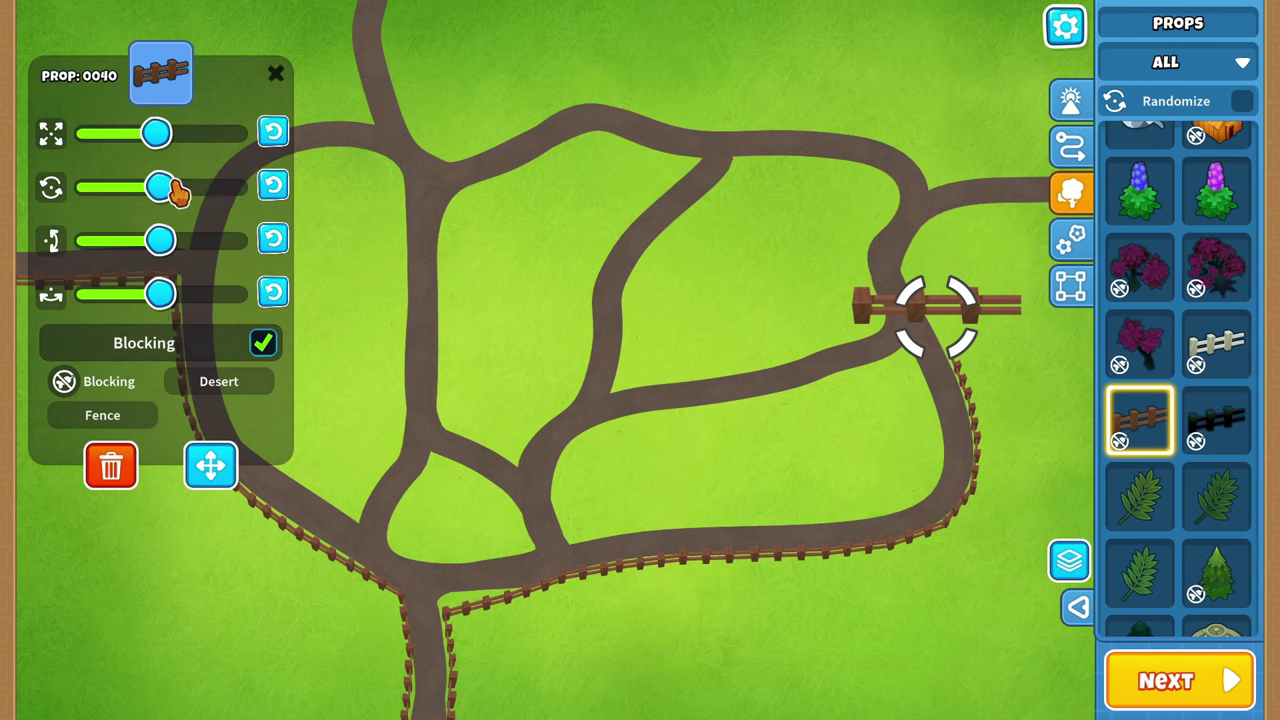
Rotate, shrink and reposition the new fence so it continues the fence line up the right-hand road.
{"action": "left_click_drag", "start_coordinate": [168, 190], "coordinate": [114, 192]}
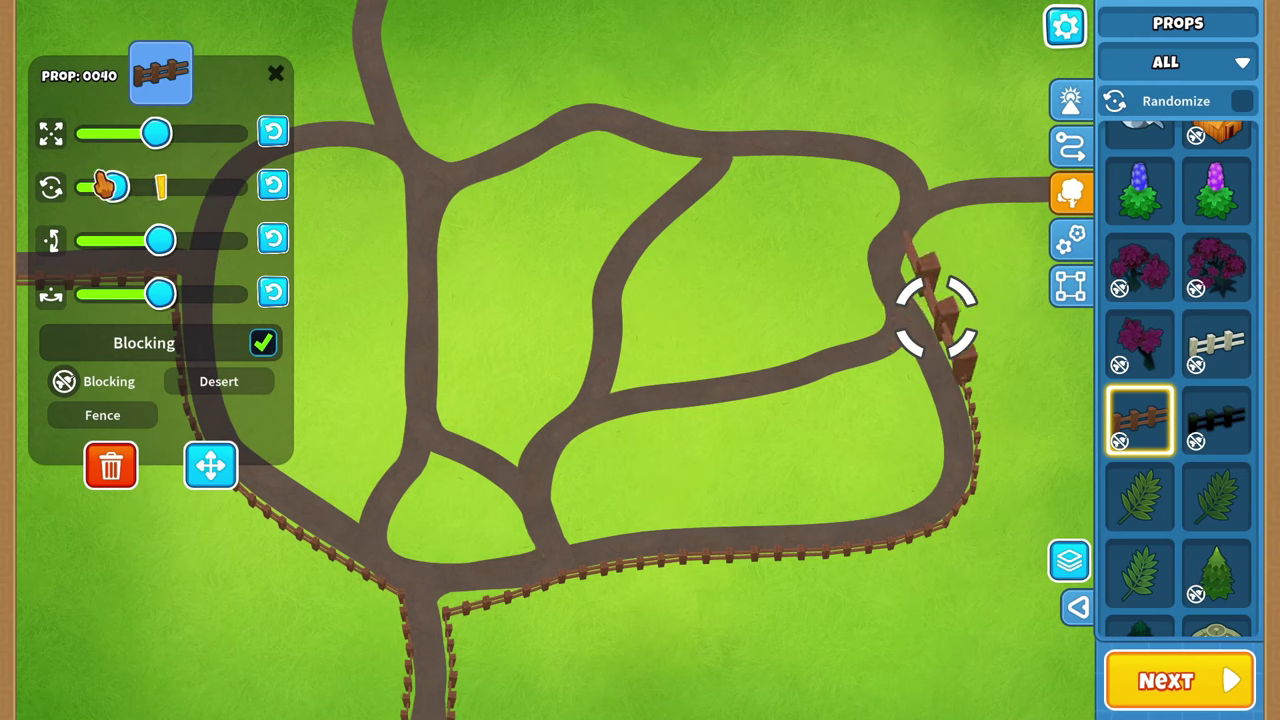
{"action": "left_click_drag", "start_coordinate": [155, 132], "coordinate": [106, 138]}
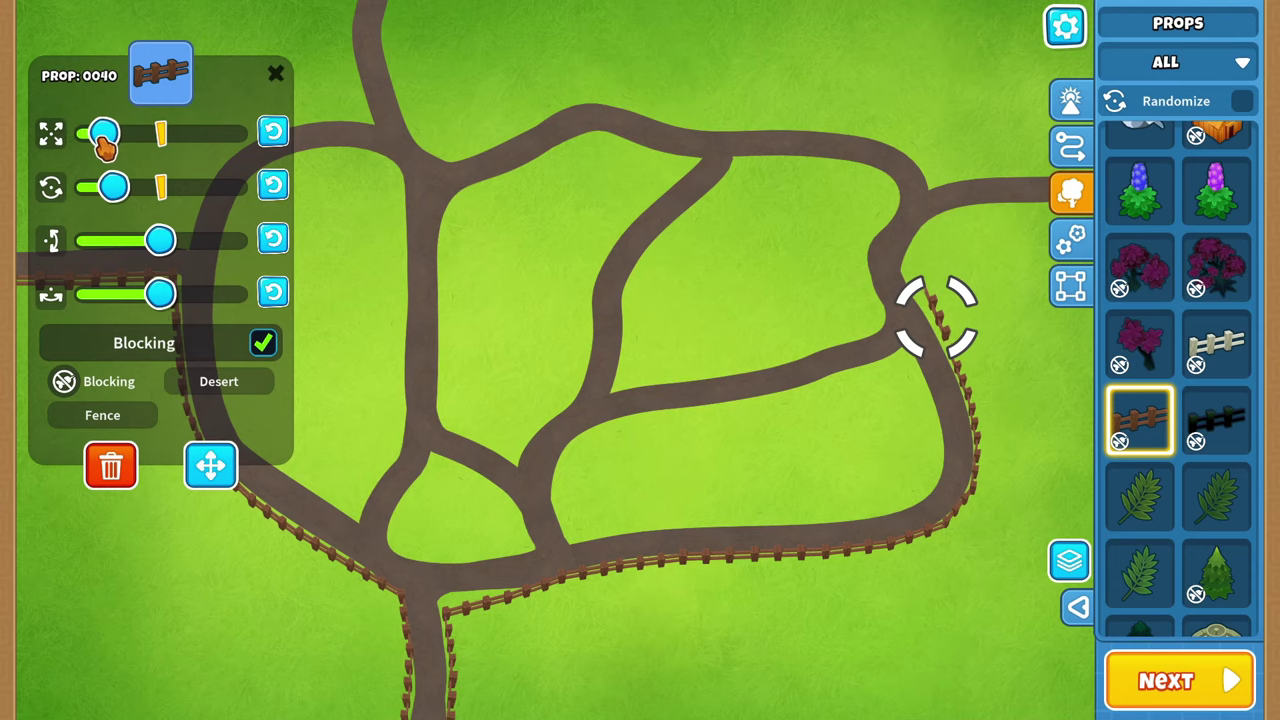
{"action": "left_click", "coordinate": [208, 462]}
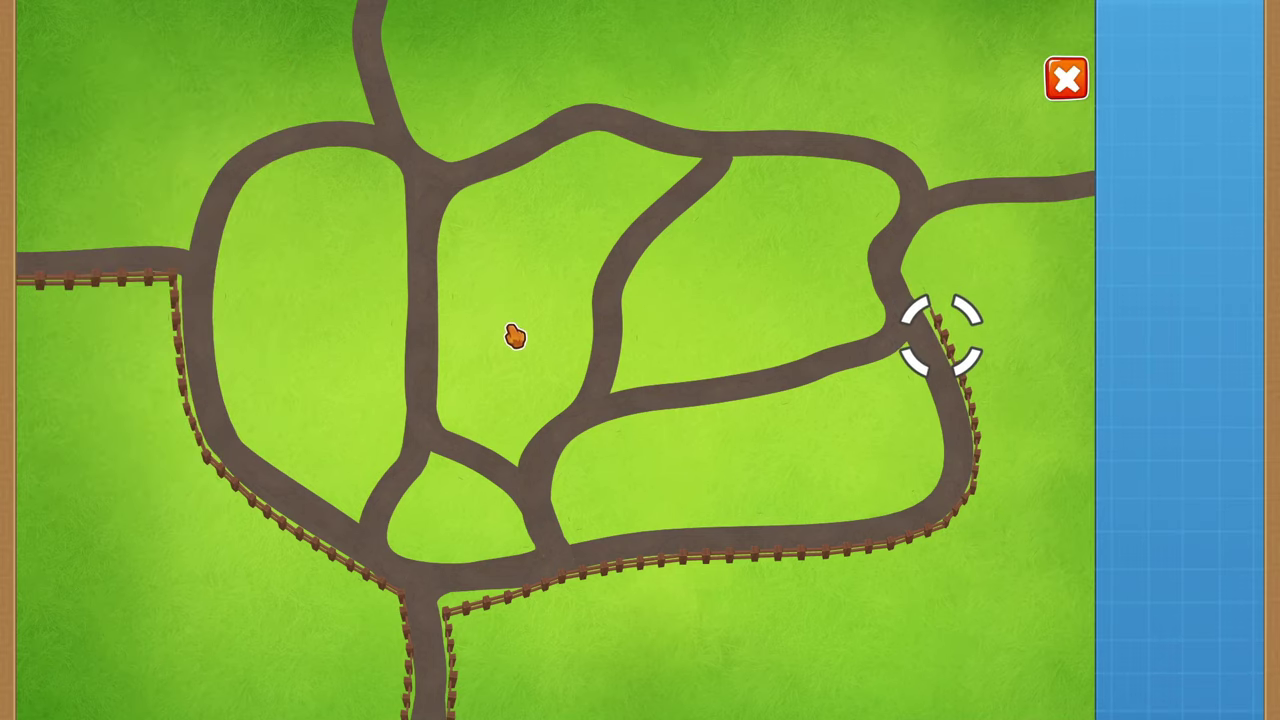
{"action": "key", "text": "Escape"}
Place another fence beside the right-hand road junction, and slightly rotate and nudge the previous fence to follow the road.
{"action": "left_click", "coordinate": [1116, 410]}
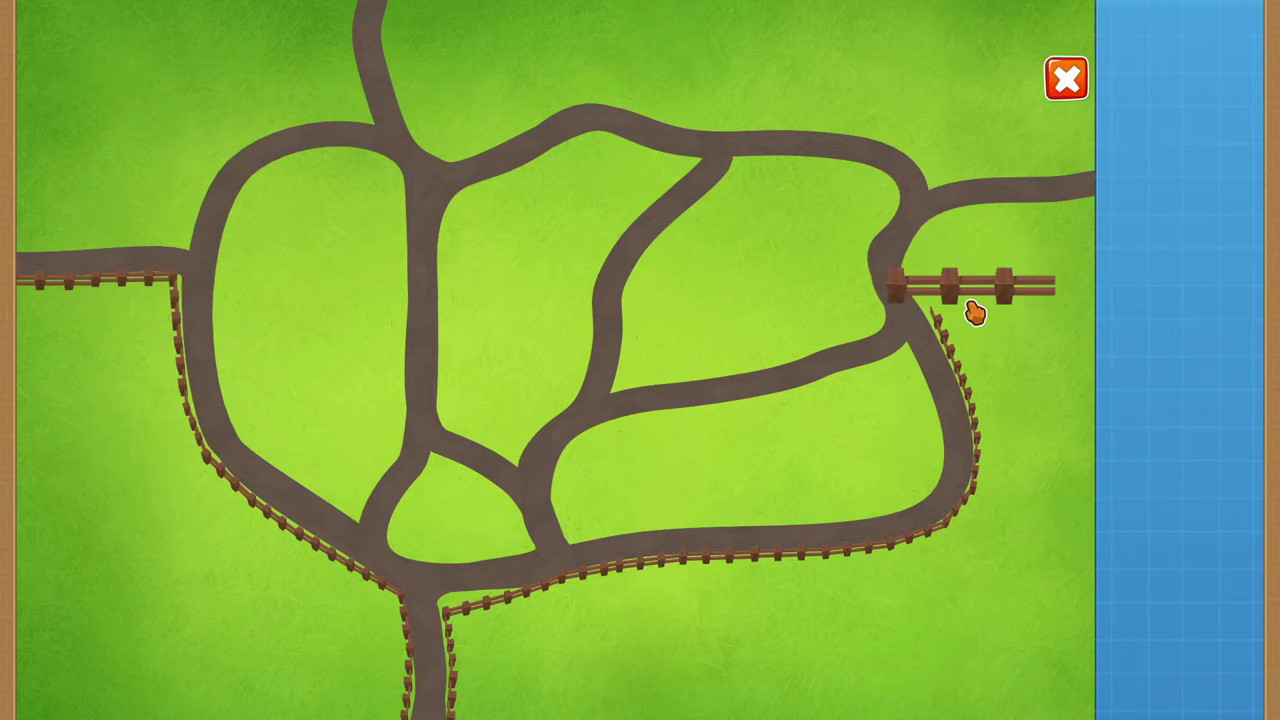
{"action": "left_click", "coordinate": [935, 292]}
{"action": "left_click", "coordinate": [950, 350]}
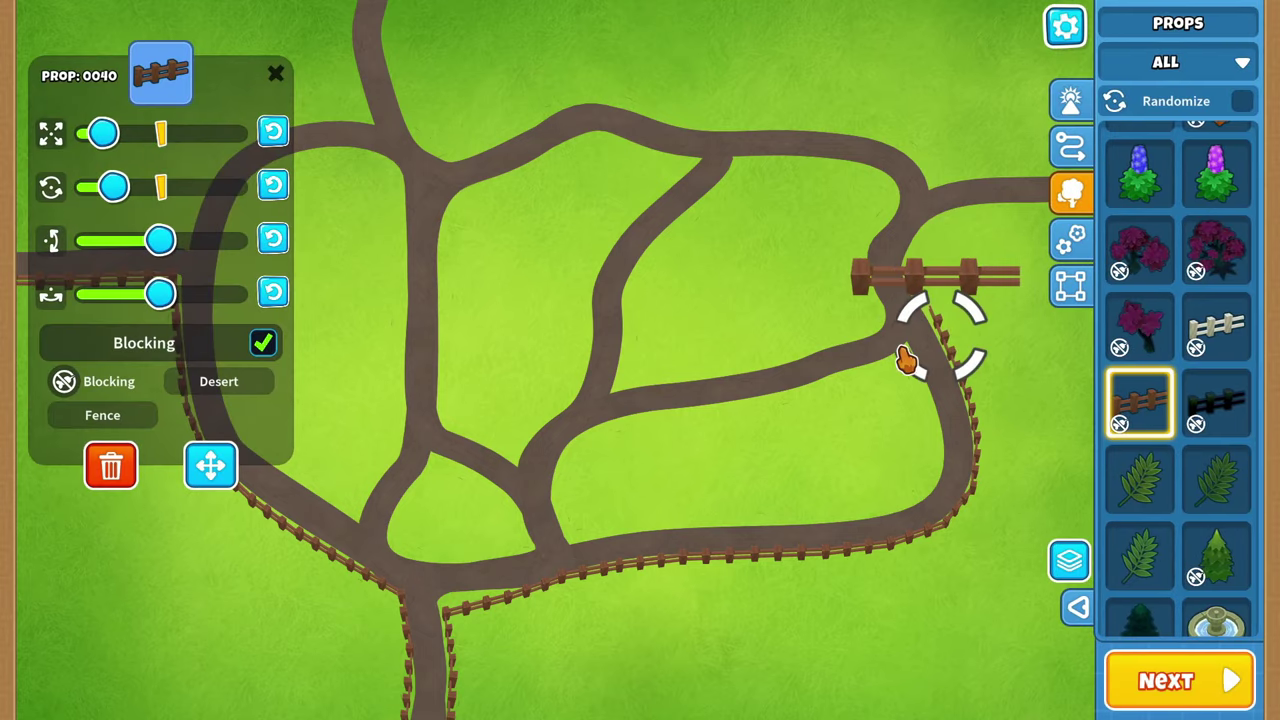
{"action": "left_click_drag", "start_coordinate": [121, 195], "coordinate": [118, 194]}
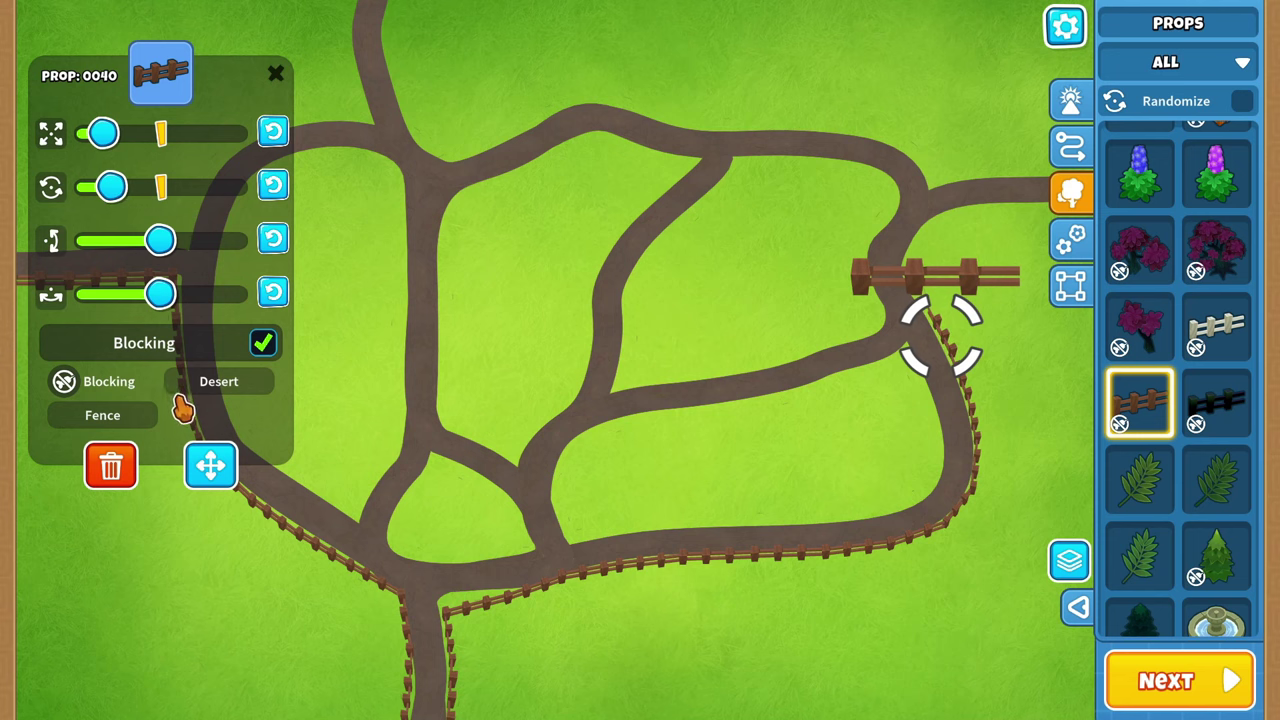
{"action": "left_click", "coordinate": [211, 476]}
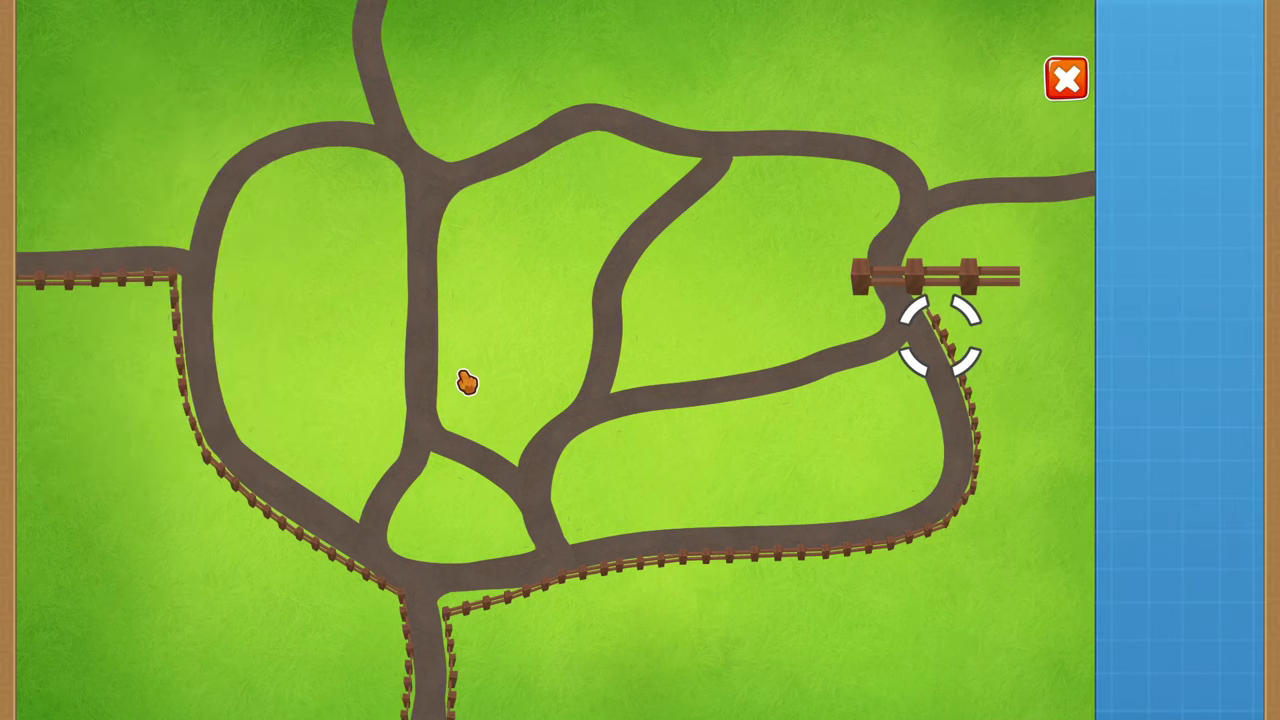
{"action": "left_click", "coordinate": [463, 374]}
Rotate and shrink the newly placed fence, and shift it so it extends the fence line up the right-hand road.
{"action": "left_click", "coordinate": [909, 282]}
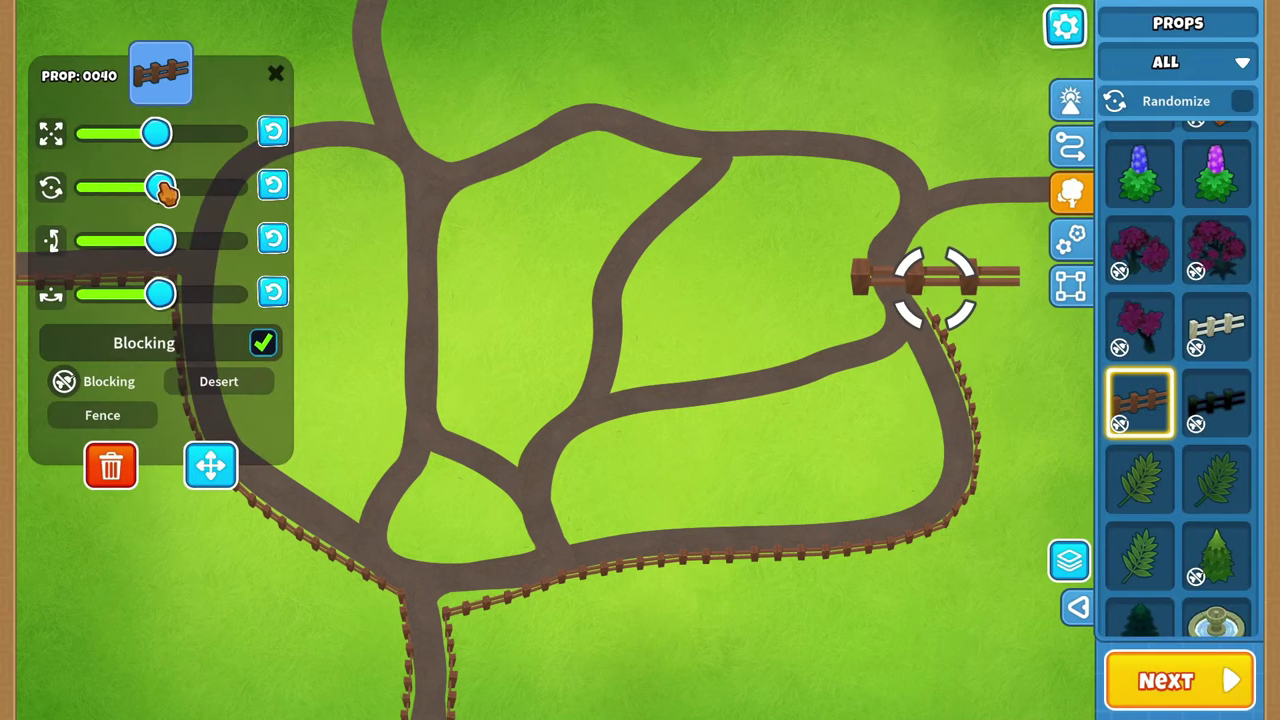
{"action": "left_click_drag", "start_coordinate": [166, 194], "coordinate": [123, 200]}
{"action": "left_click_drag", "start_coordinate": [150, 142], "coordinate": [118, 142]}
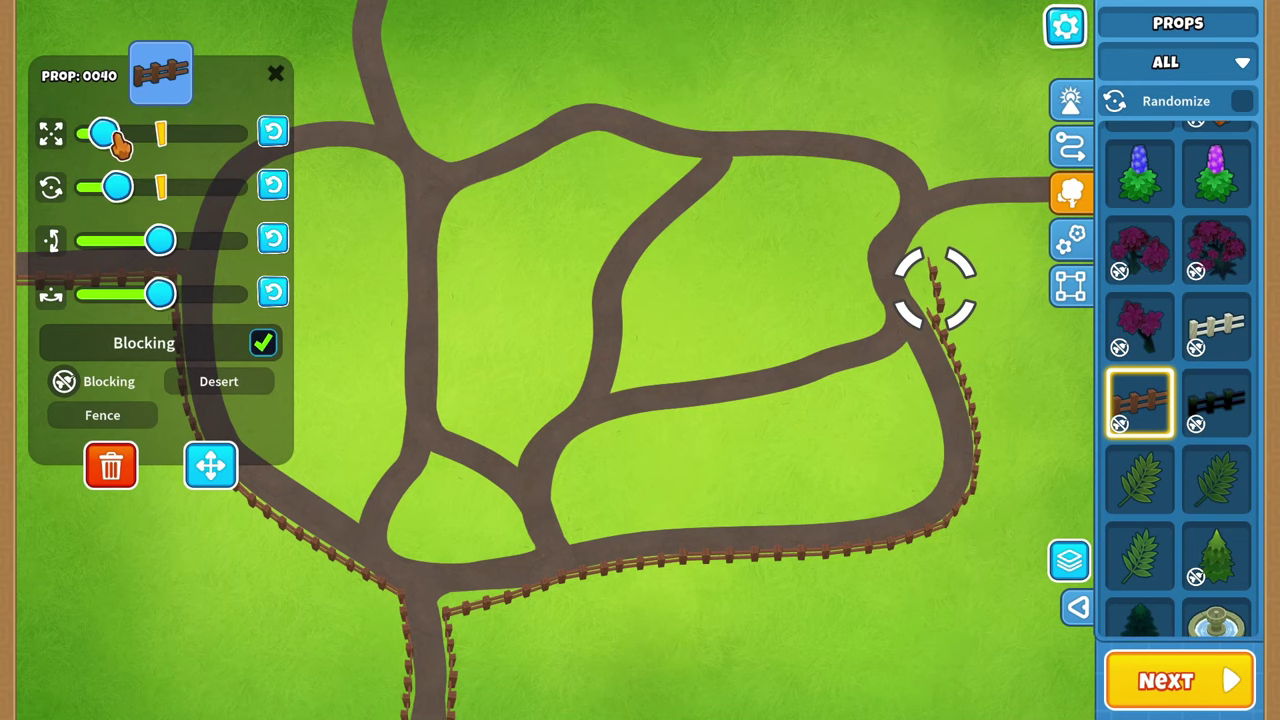
{"action": "left_click", "coordinate": [238, 490]}
{"action": "left_click_drag", "start_coordinate": [509, 377], "coordinate": [466, 374]}
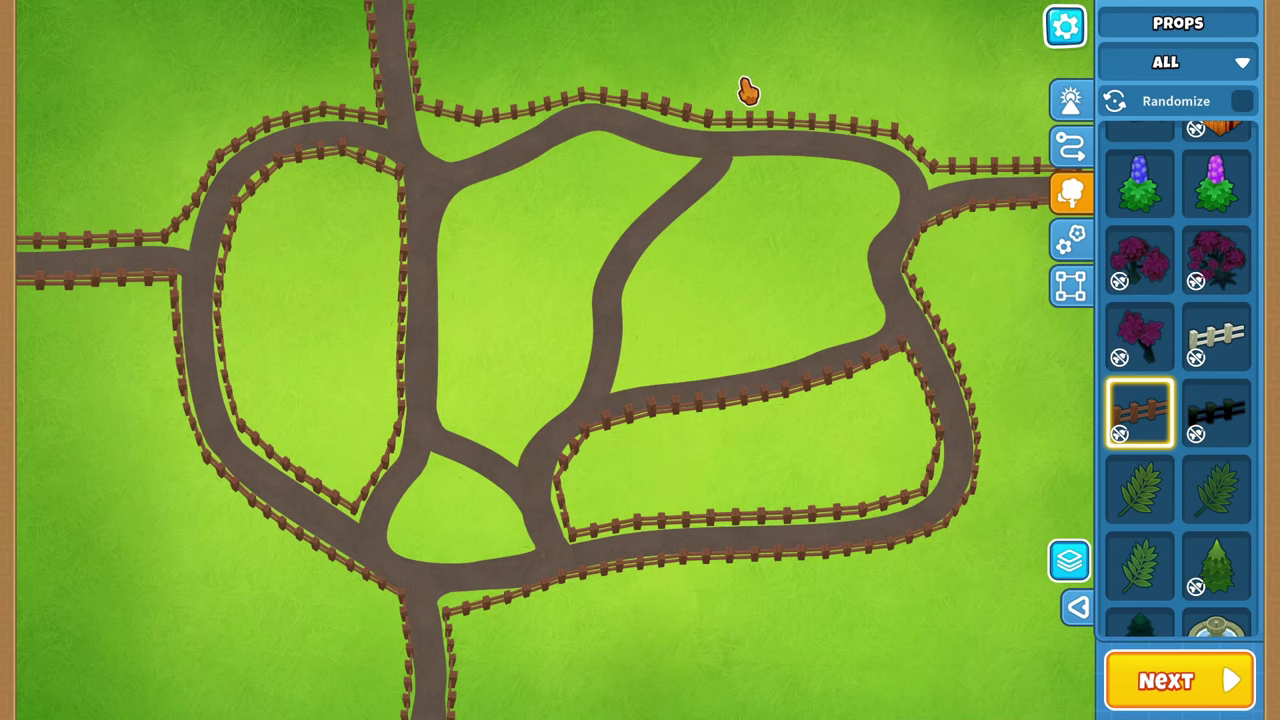
Check the pause menu, resume, and test Dart Monkey placement around the fenced roads in play mode.
{"action": "left_click", "coordinate": [1066, 28]}
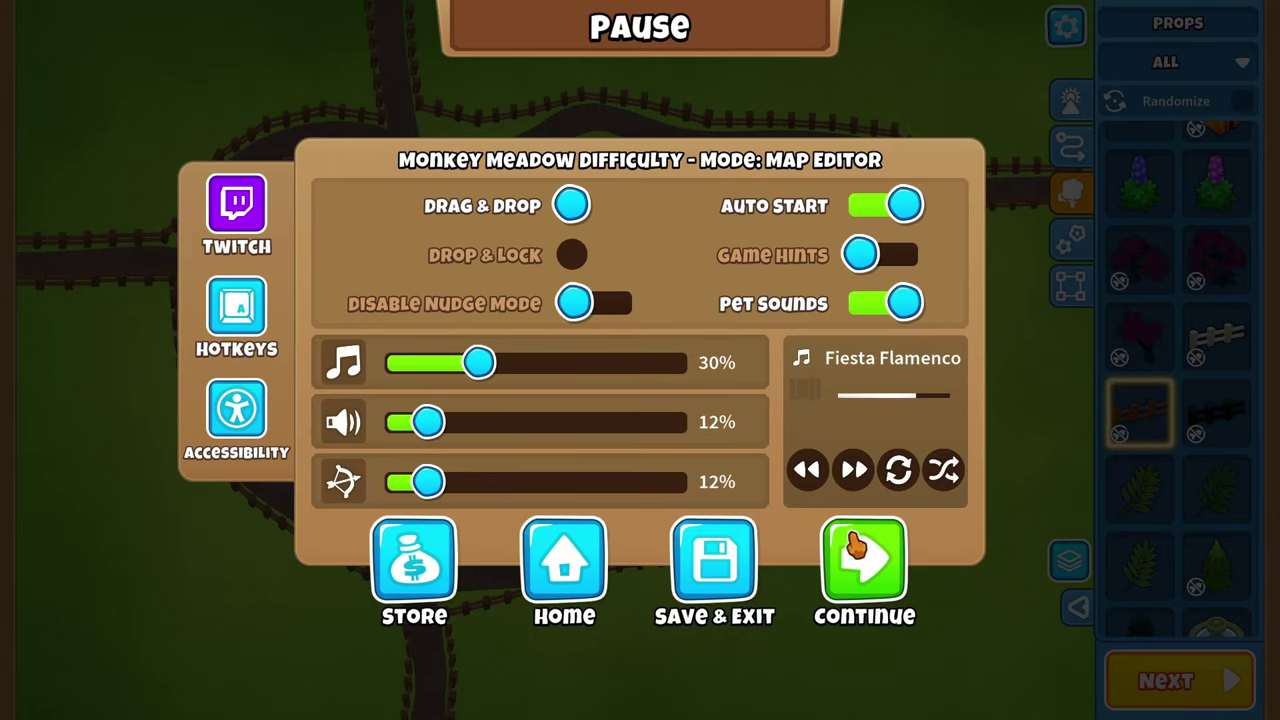
{"action": "left_click", "coordinate": [871, 566]}
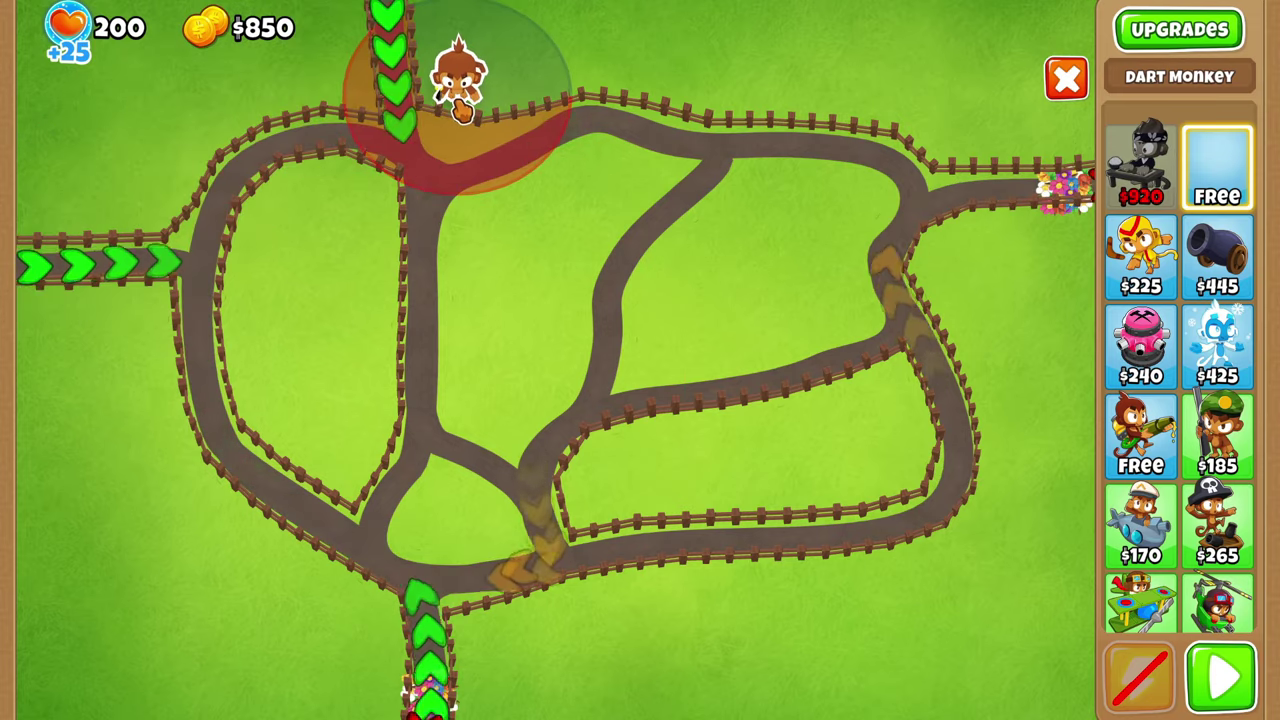
{"action": "left_click_drag", "start_coordinate": [457, 100], "coordinate": [1253, 419]}
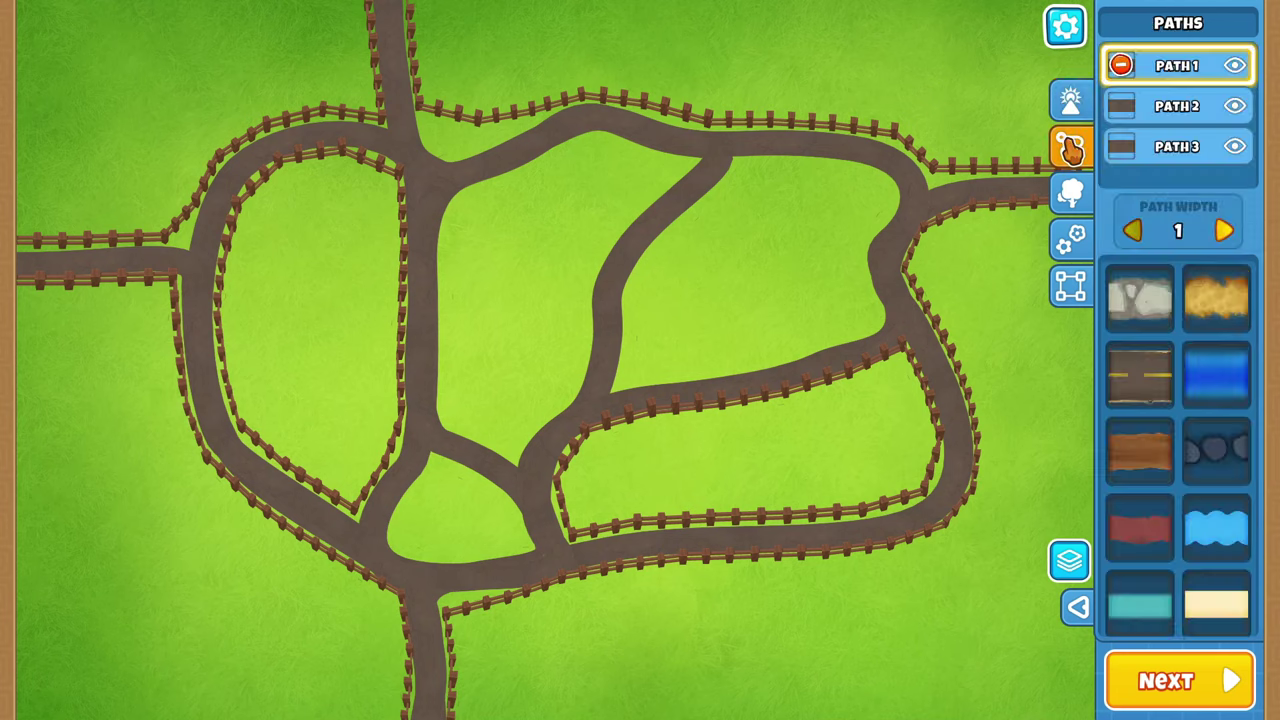
Edit Path 2 by shifting its waypoint above the bottom exit slightly down, adjusting its curve handle, and accepting the path.
{"action": "left_click", "coordinate": [1071, 146]}
{"action": "left_click", "coordinate": [1122, 106]}
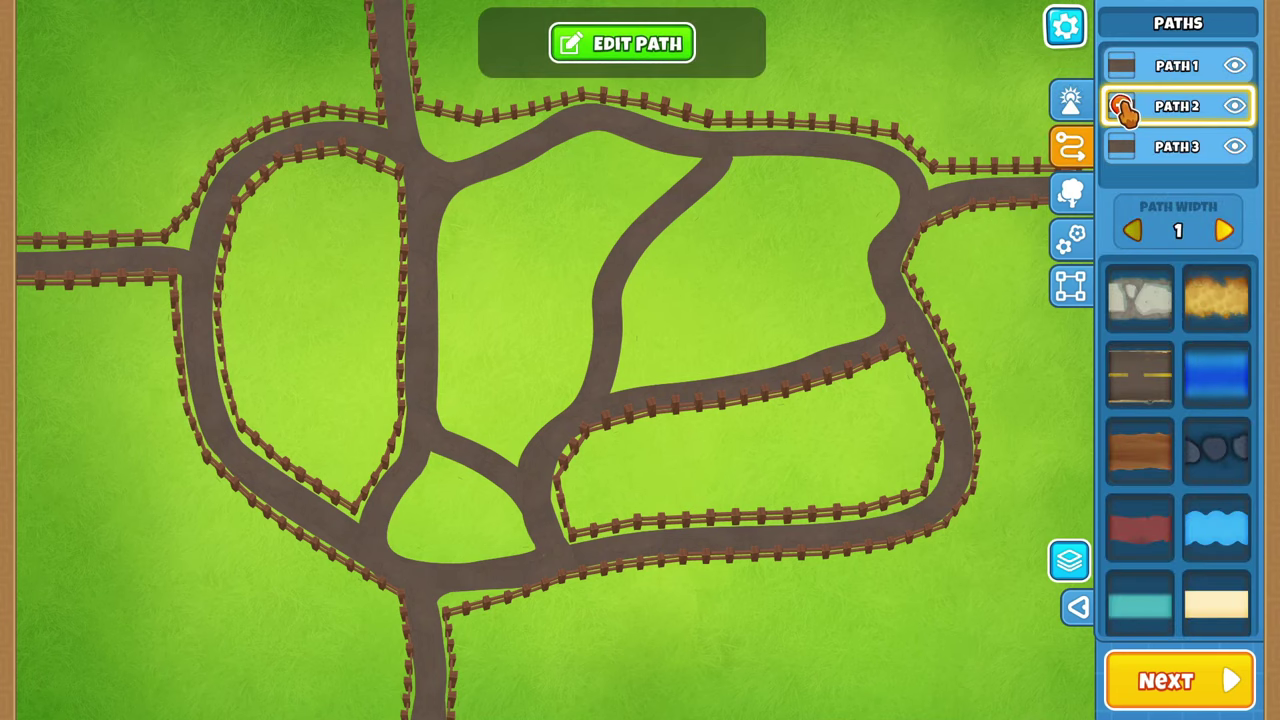
{"action": "left_click", "coordinate": [622, 44]}
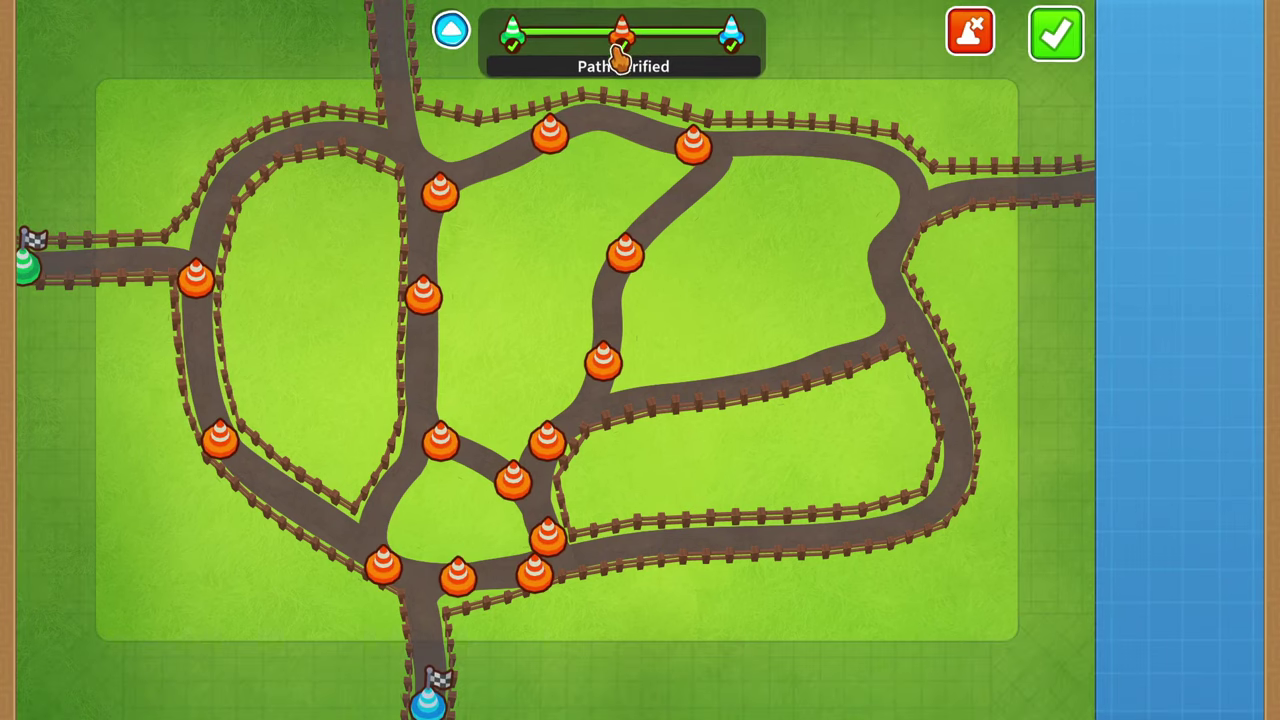
{"action": "left_click", "coordinate": [458, 578]}
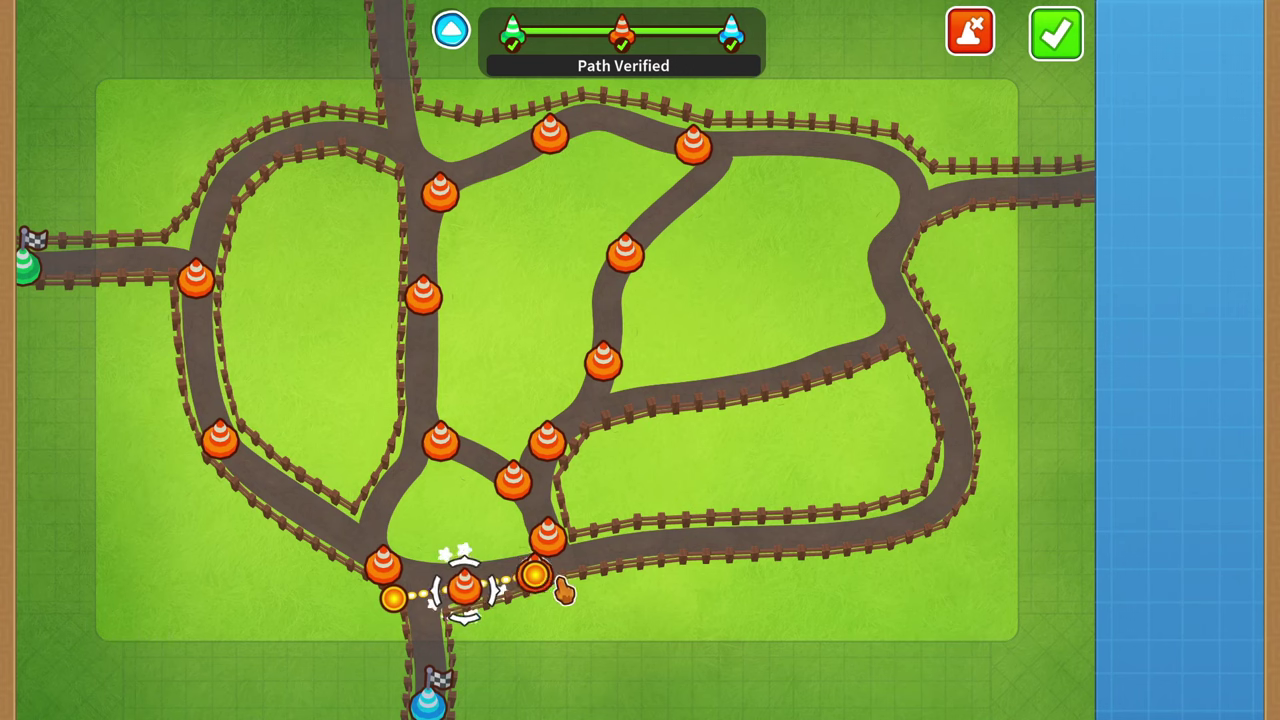
{"action": "left_click", "coordinate": [545, 588]}
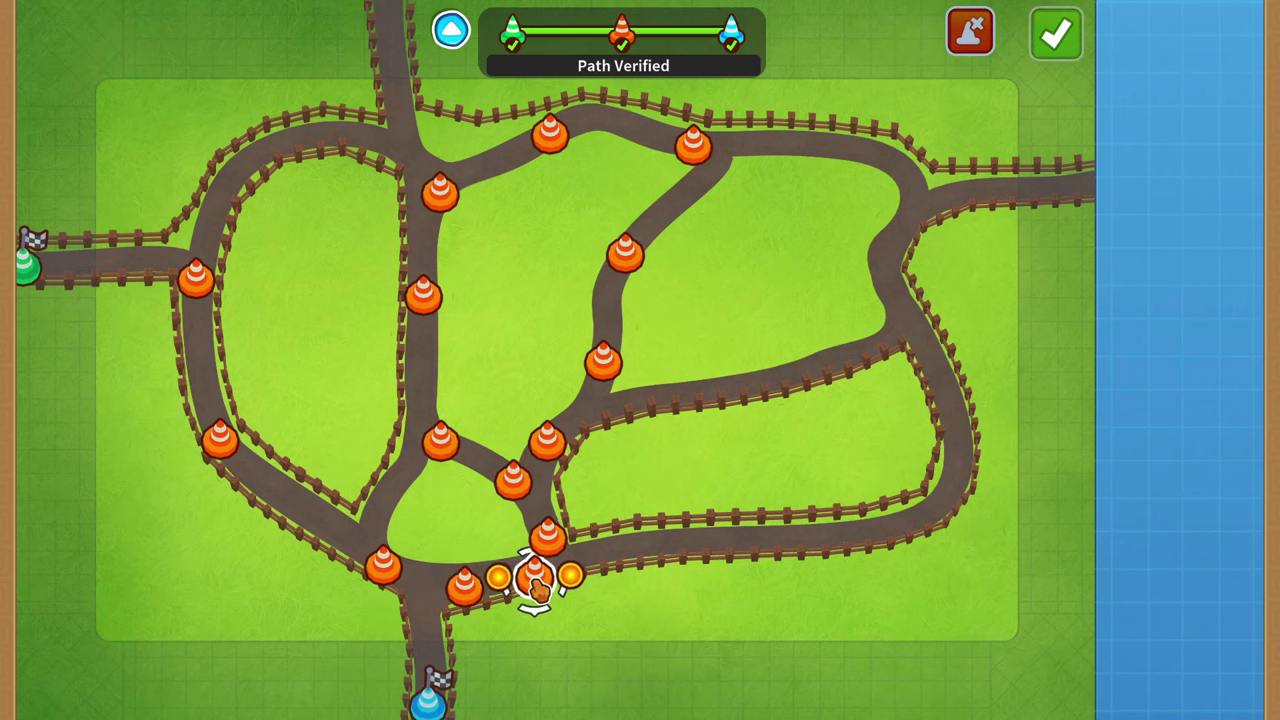
{"action": "left_click", "coordinate": [460, 588]}
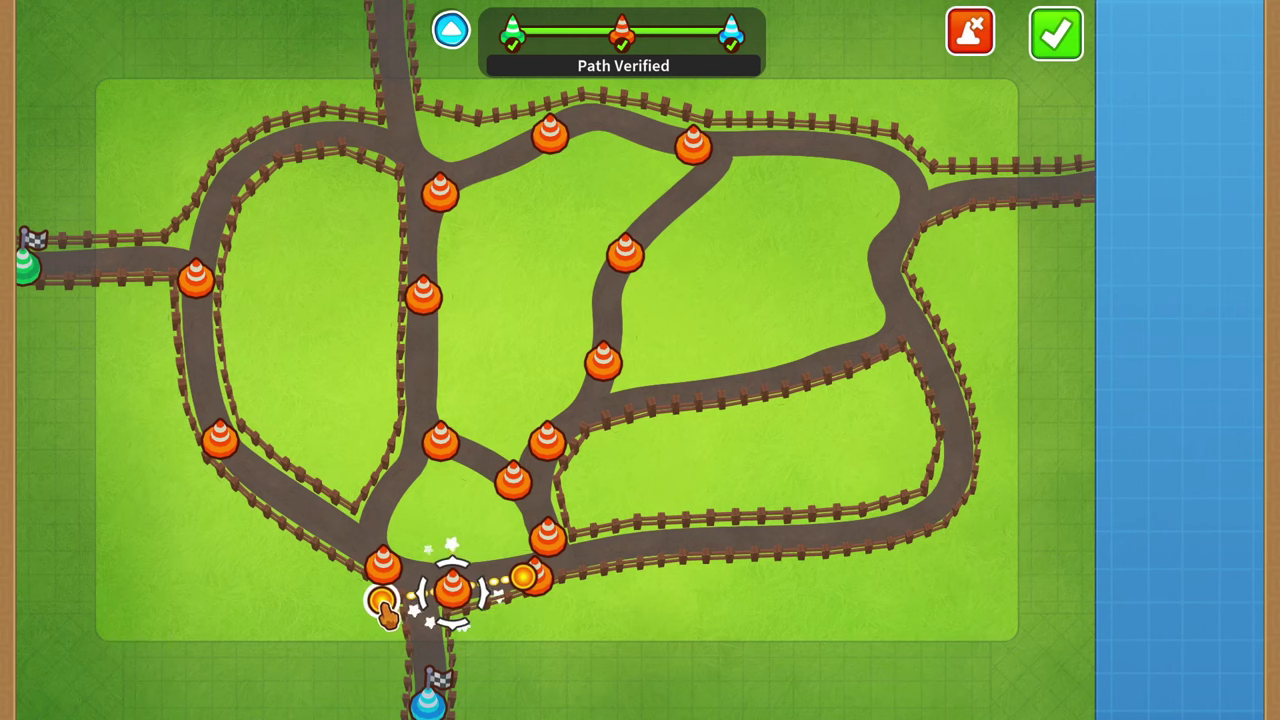
{"action": "left_click_drag", "start_coordinate": [382, 602], "coordinate": [455, 599]}
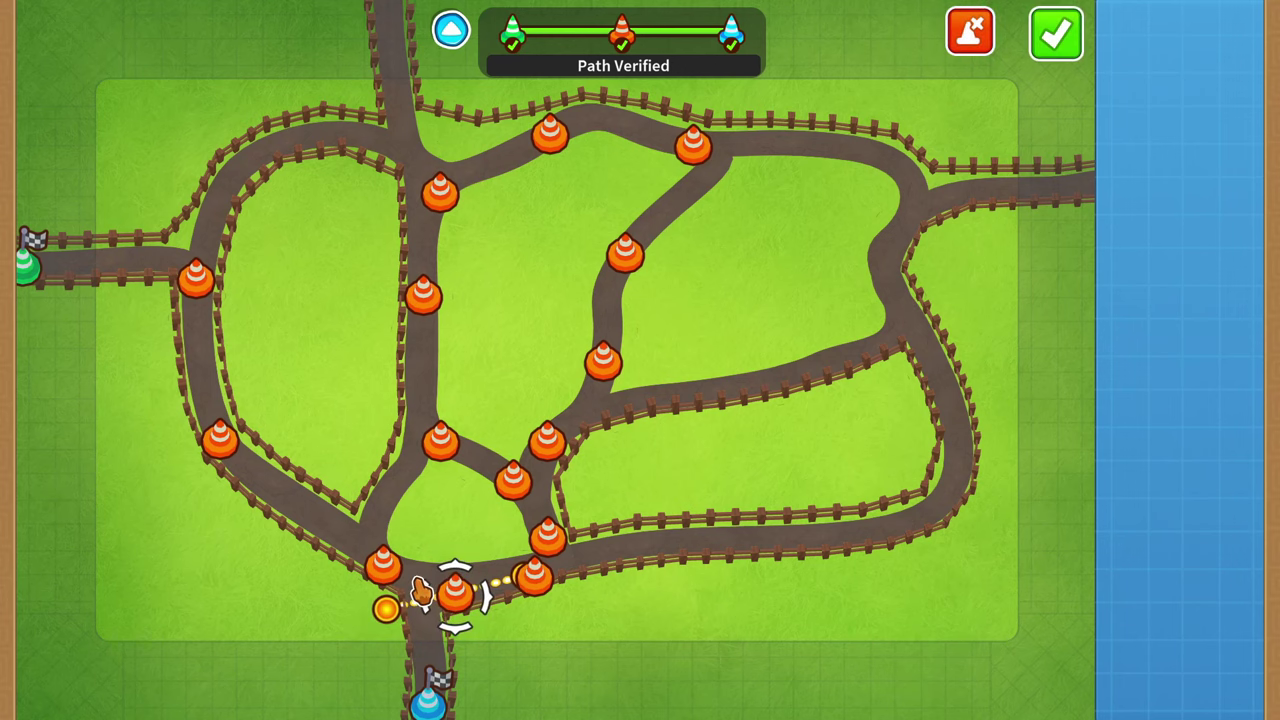
{"action": "left_click", "coordinate": [1056, 34]}
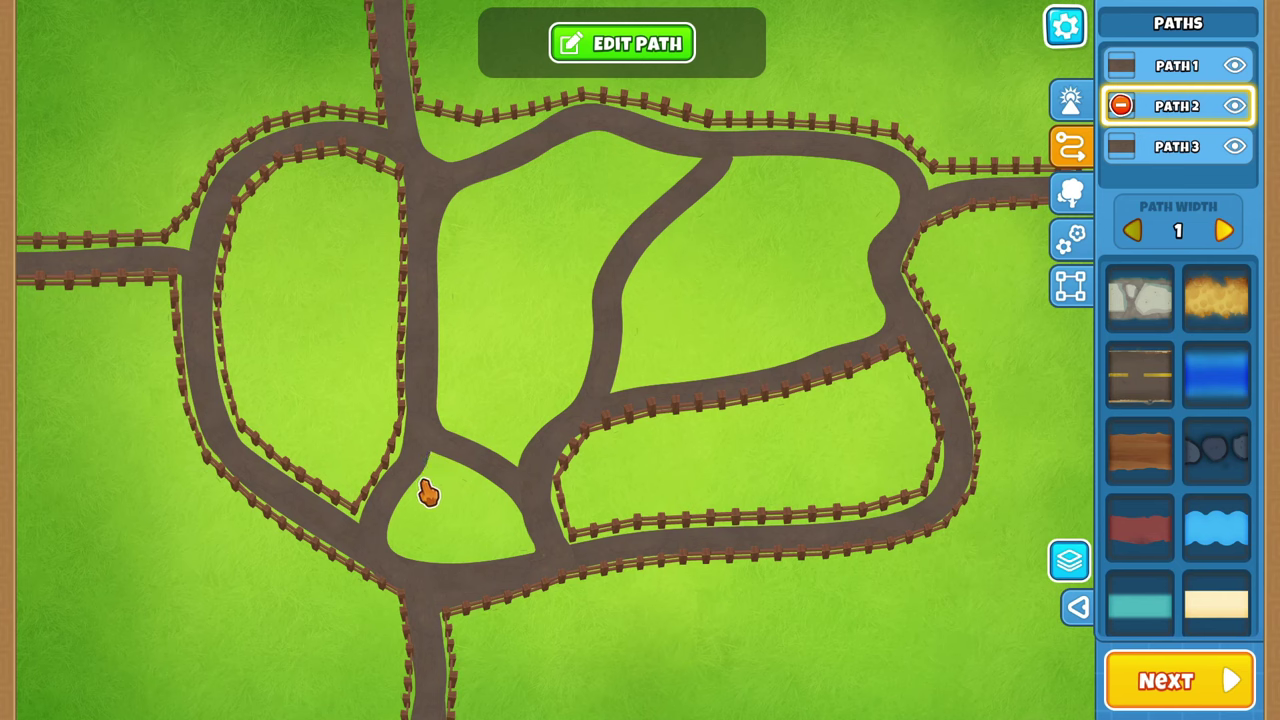
Move the path waypoint at the upper corner of the small central loop slightly downward and accept the path.
{"action": "left_click", "coordinate": [1138, 150]}
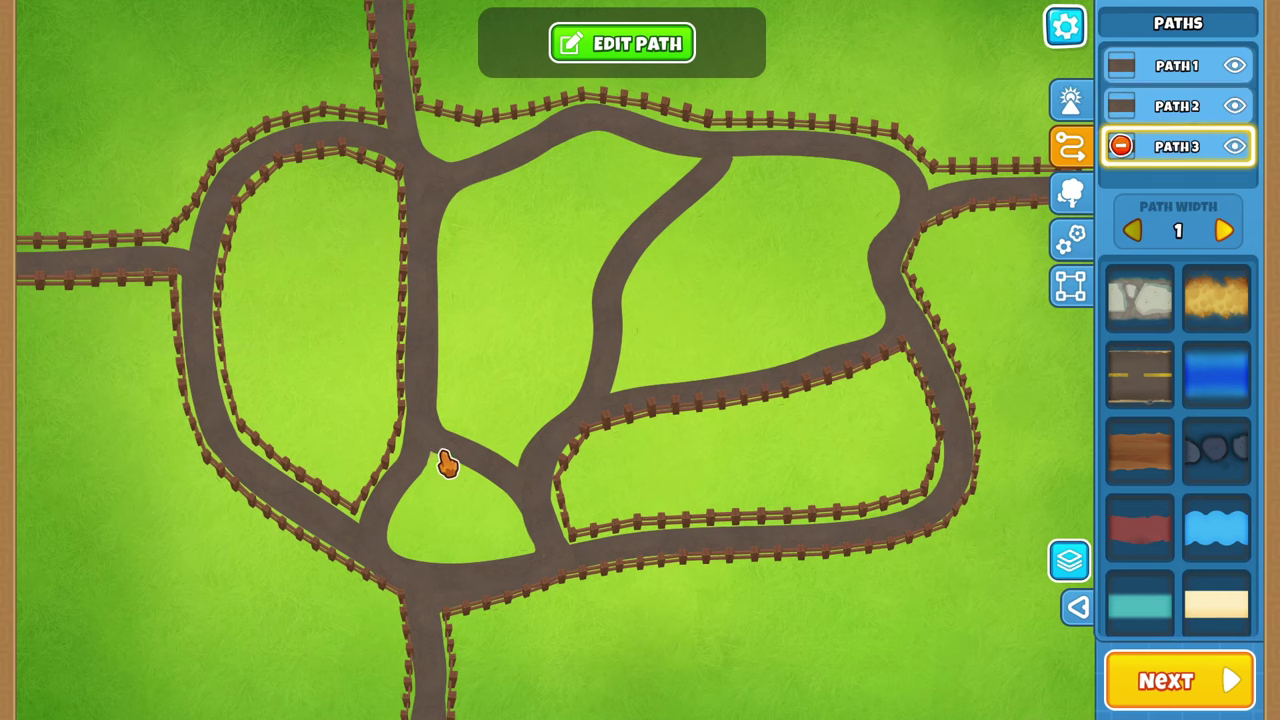
{"action": "left_click", "coordinate": [1060, 234]}
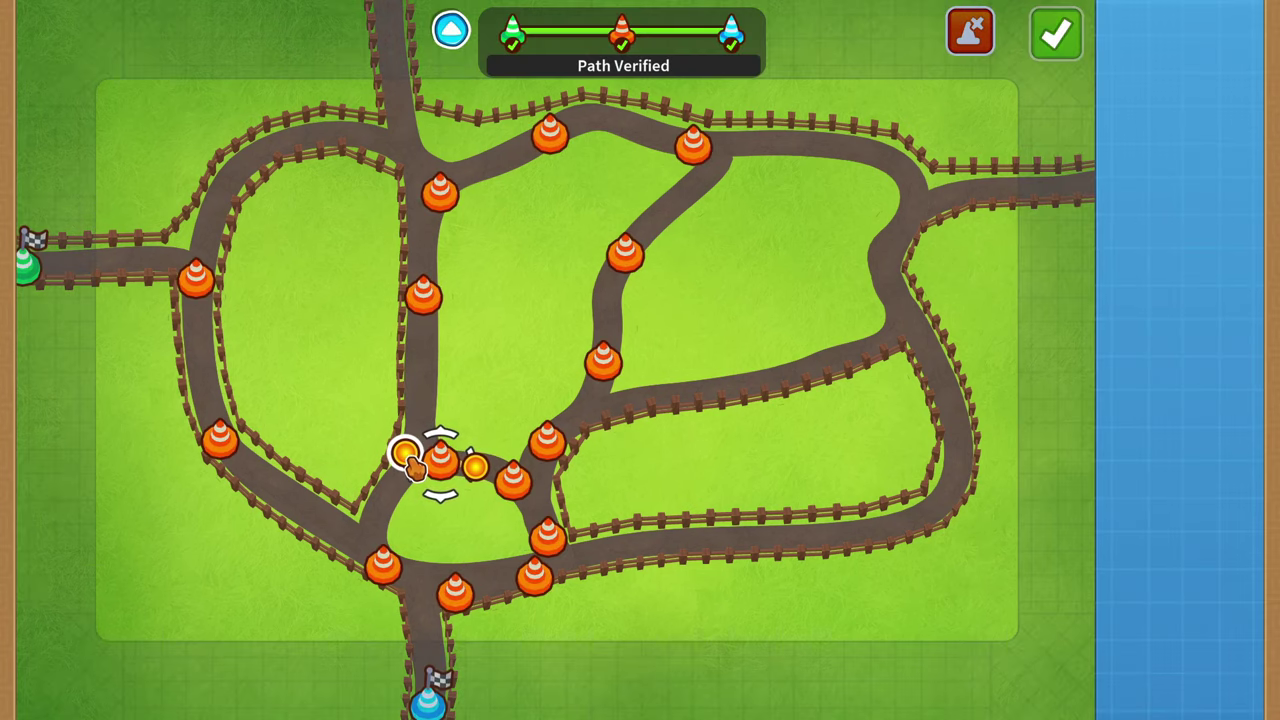
{"action": "left_click_drag", "start_coordinate": [439, 462], "coordinate": [445, 467]}
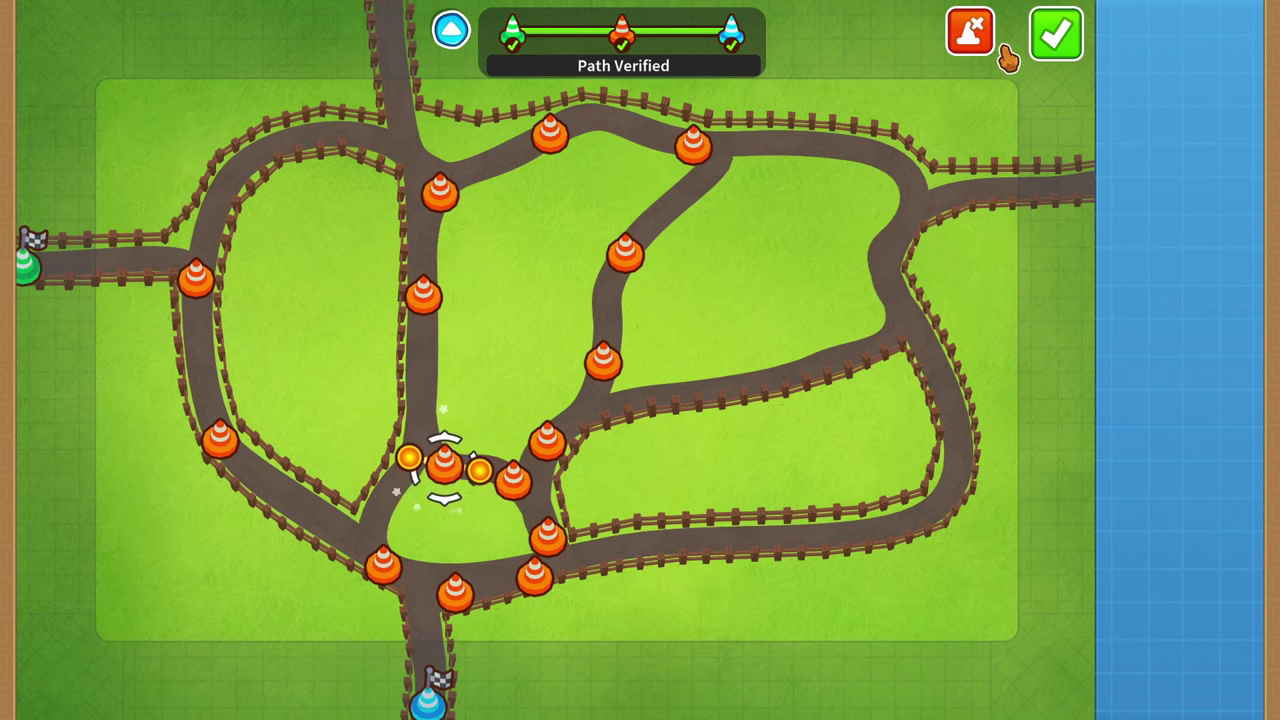
{"action": "left_click", "coordinate": [1054, 40]}
{"action": "left_click", "coordinate": [1052, 40]}
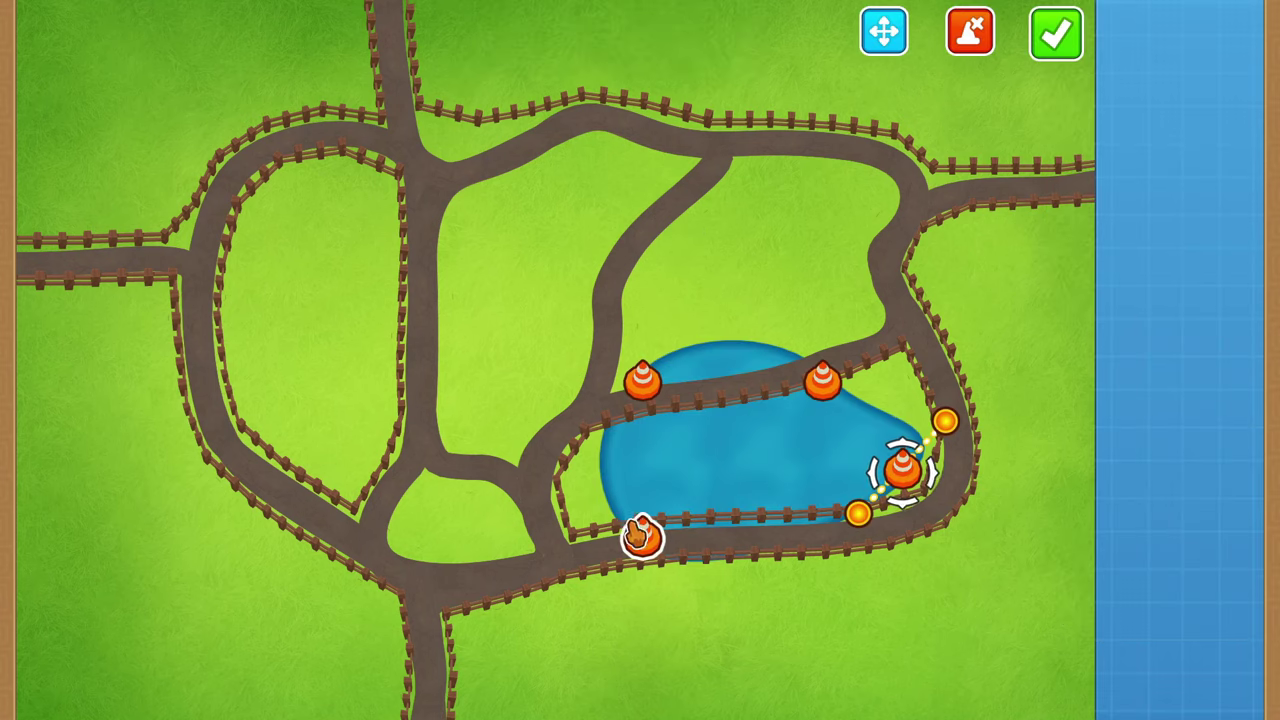
Reshape the blue water area to fit inside the lower-right fenced enclosure by moving its corner markers and curve handles.
{"action": "left_click_drag", "start_coordinate": [646, 535], "coordinate": [596, 527]}
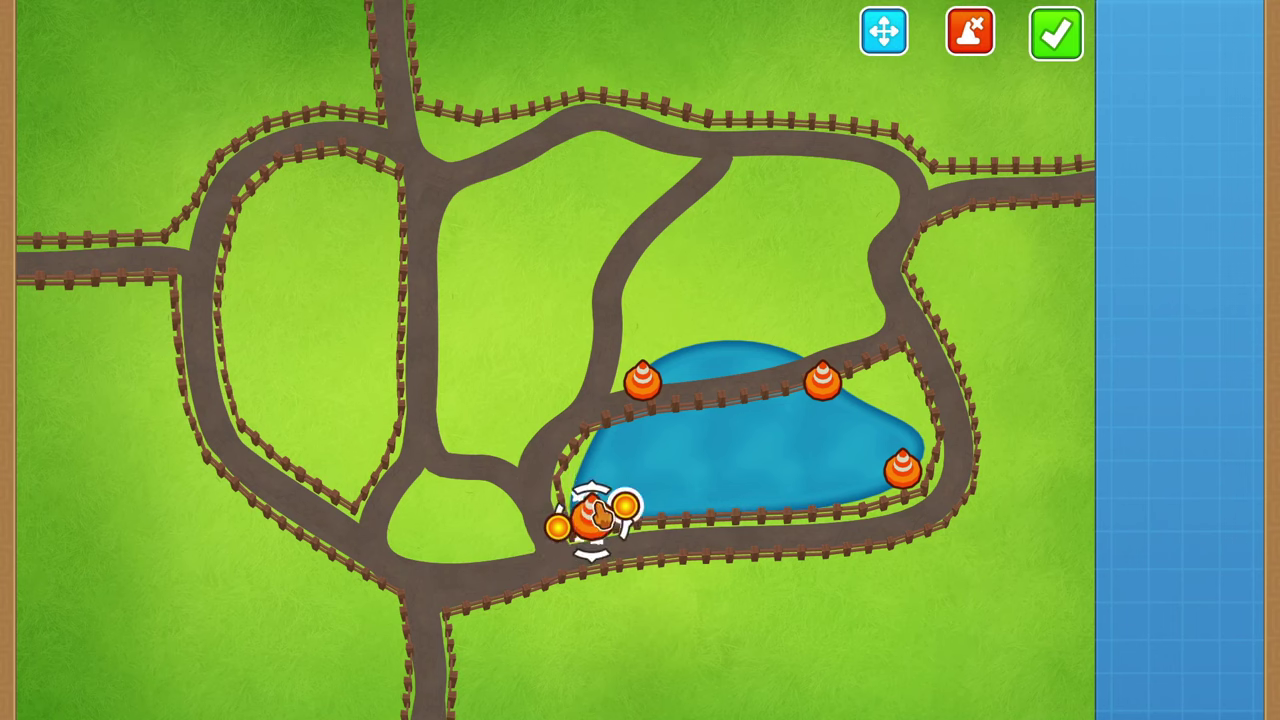
{"action": "left_click_drag", "start_coordinate": [645, 390], "coordinate": [625, 438]}
{"action": "left_click_drag", "start_coordinate": [578, 474], "coordinate": [612, 454]}
{"action": "left_click_drag", "start_coordinate": [824, 388], "coordinate": [898, 392]}
{"action": "left_click_drag", "start_coordinate": [938, 432], "coordinate": [903, 418]}
{"action": "left_click_drag", "start_coordinate": [880, 331], "coordinate": [905, 393]}
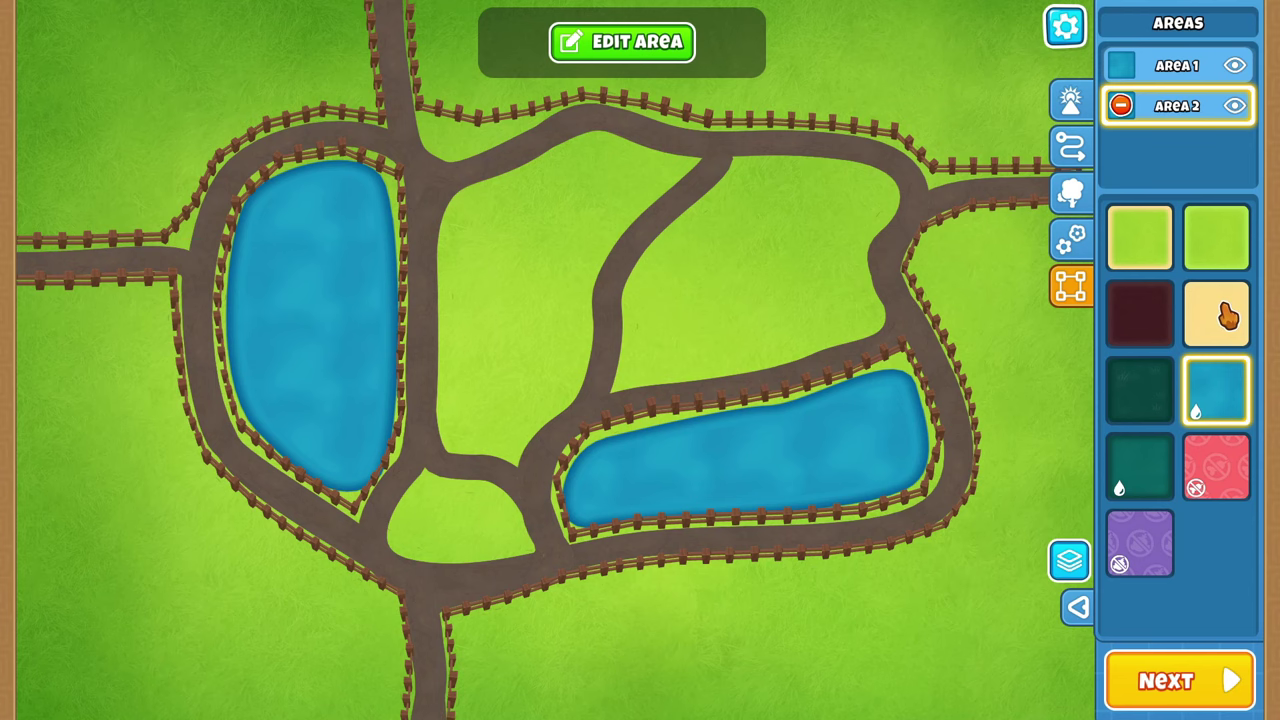
Fill the ground outside the lower-right fence line with a sand area.
{"action": "left_click_drag", "start_coordinate": [1228, 316], "coordinate": [705, 658]}
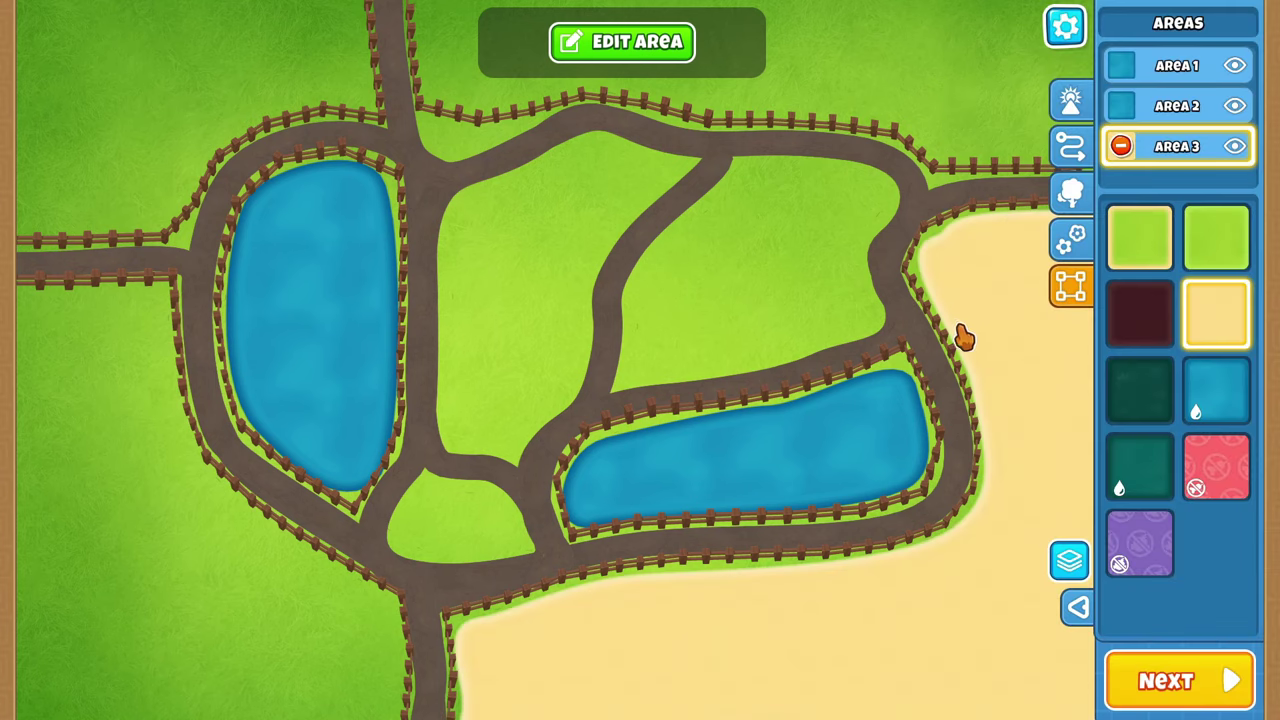
Add a dark green grass area, shape its edge along the lower-left fence line down to the bottom exit, and accept it.
{"action": "left_click_drag", "start_coordinate": [1148, 400], "coordinate": [108, 550]}
{"action": "left_click_drag", "start_coordinate": [197, 466], "coordinate": [160, 278]}
{"action": "left_click_drag", "start_coordinate": [197, 620], "coordinate": [386, 705]}
{"action": "left_click_drag", "start_coordinate": [306, 523], "coordinate": [346, 566]}
{"action": "left_click_drag", "start_coordinate": [378, 614], "coordinate": [361, 586]}
{"action": "left_click_drag", "start_coordinate": [311, 504], "coordinate": [347, 583]}
{"action": "left_click_drag", "start_coordinate": [388, 712], "coordinate": [401, 716]}
{"action": "left_click", "coordinate": [1056, 33]}
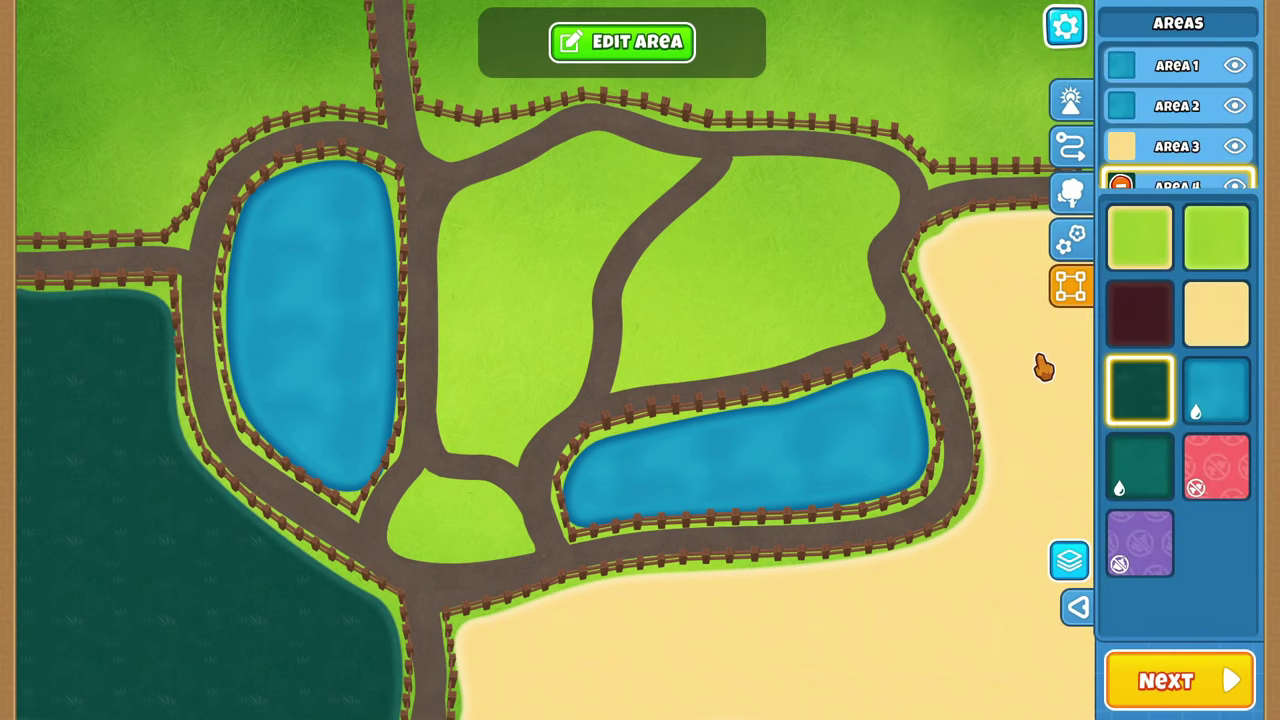
Add a dark maroon area and stretch its markers to fill the fenced upper-left corner of the map.
{"action": "left_click_drag", "start_coordinate": [1156, 323], "coordinate": [110, 80]}
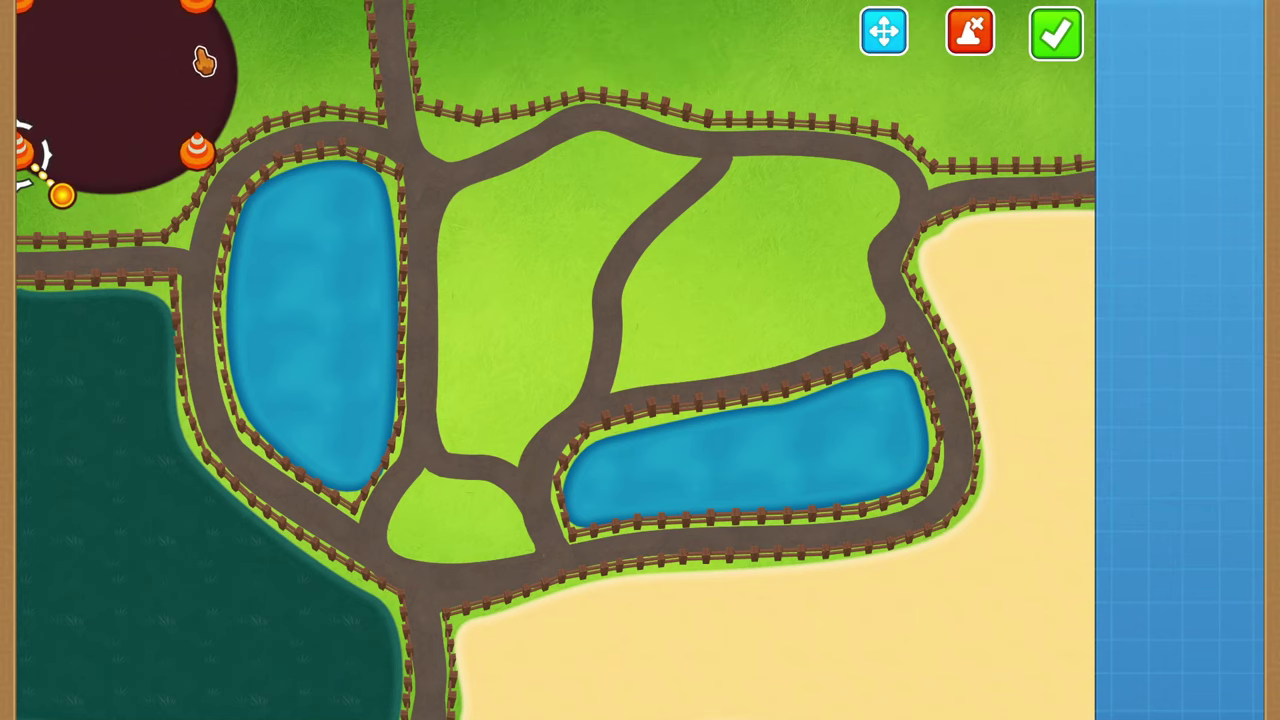
{"action": "left_click", "coordinate": [237, 68]}
{"action": "left_click_drag", "start_coordinate": [203, 14], "coordinate": [350, 33]}
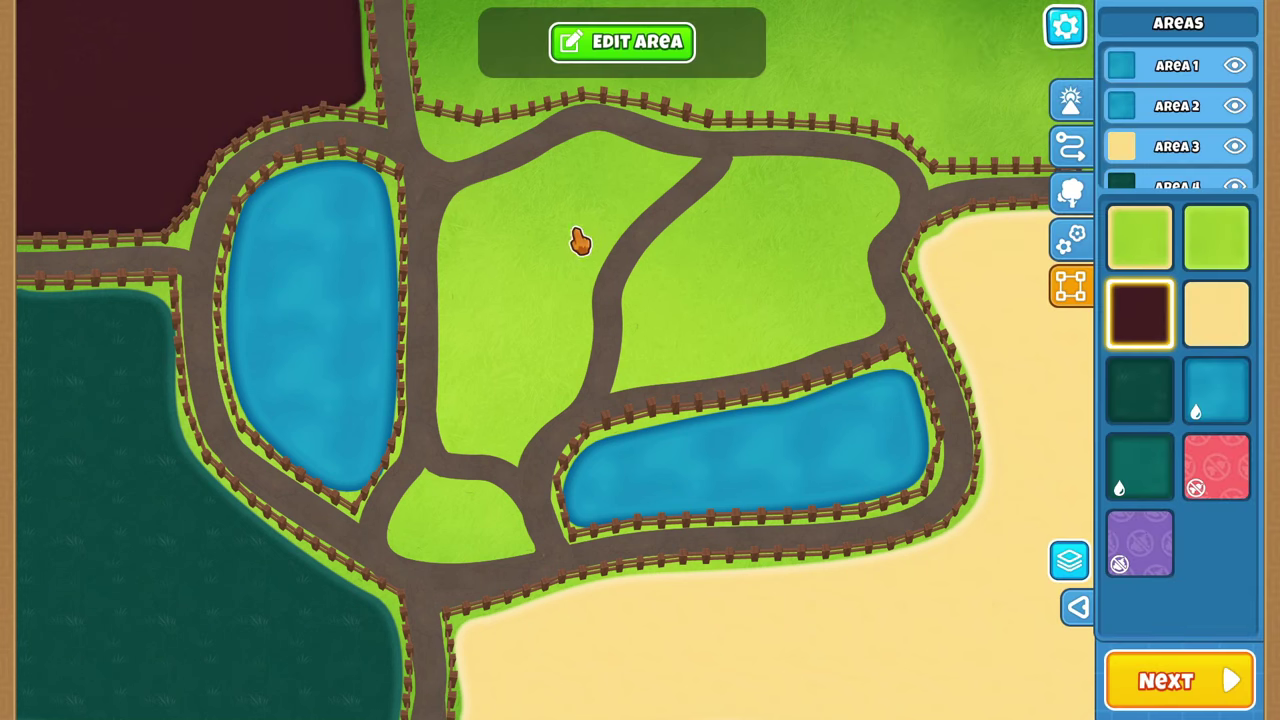
Add a dark green water area over the maroon ground, shape it into an irregular corner pond, and accept it.
{"action": "left_click_drag", "start_coordinate": [1130, 465], "coordinate": [110, 75]}
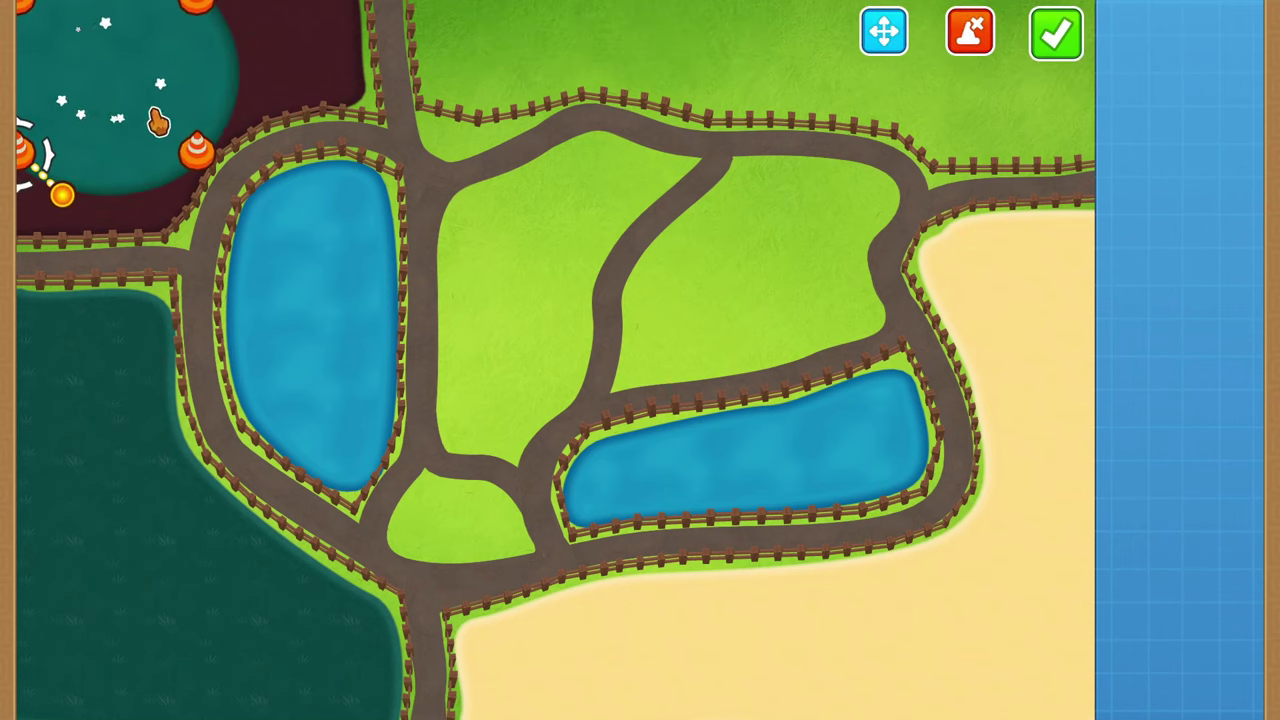
{"action": "left_click_drag", "start_coordinate": [172, 118], "coordinate": [111, 72]}
{"action": "left_click_drag", "start_coordinate": [22, 150], "coordinate": [40, 114]}
{"action": "left_click_drag", "start_coordinate": [196, 6], "coordinate": [237, 7]}
{"action": "left_click_drag", "start_coordinate": [112, 65], "coordinate": [133, 60]}
{"action": "left_click", "coordinate": [1055, 33]}
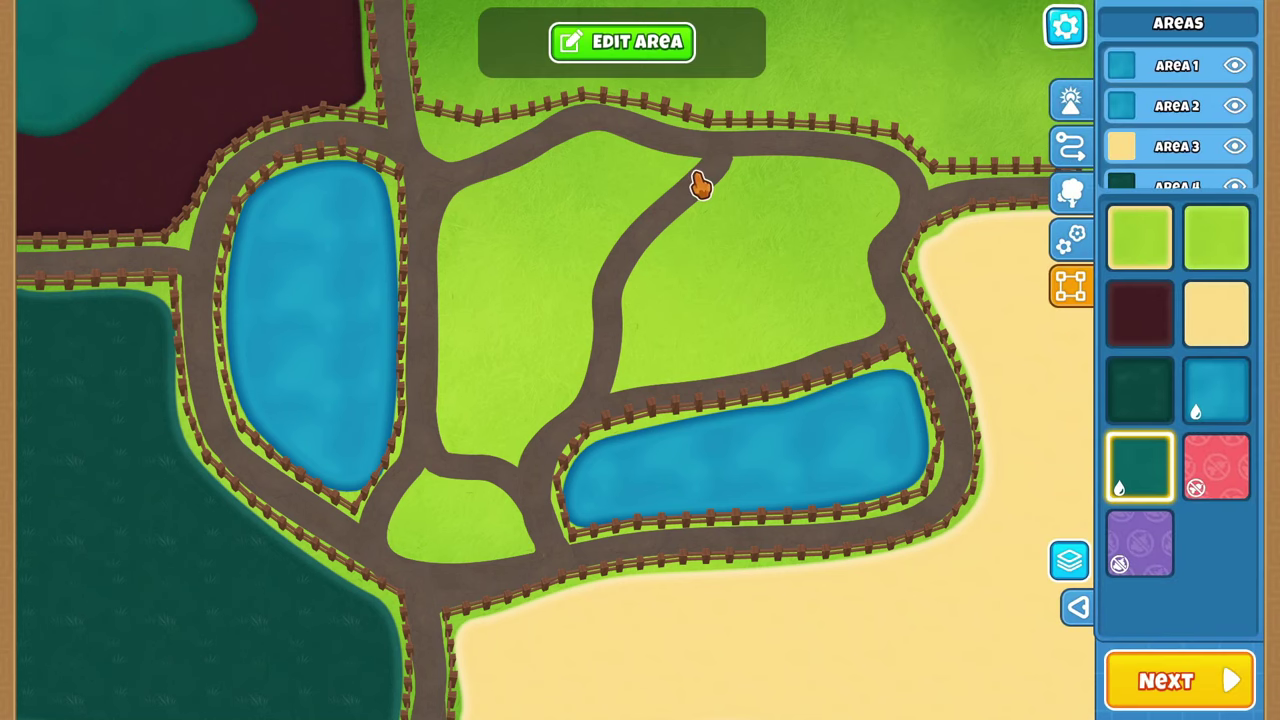
Edit Area 3 by adjusting the sand's corner marker, its curve handle and the map-edge marker below the right exit road.
{"action": "left_click", "coordinate": [1152, 155]}
{"action": "left_click", "coordinate": [612, 47]}
{"action": "mouse_move", "coordinate": [935, 253]}
{"action": "left_mouse_down"}
{"action": "mouse_move", "coordinate": [949, 243]}
{"action": "mouse_move", "coordinate": [930, 252]}
{"action": "left_mouse_up"}
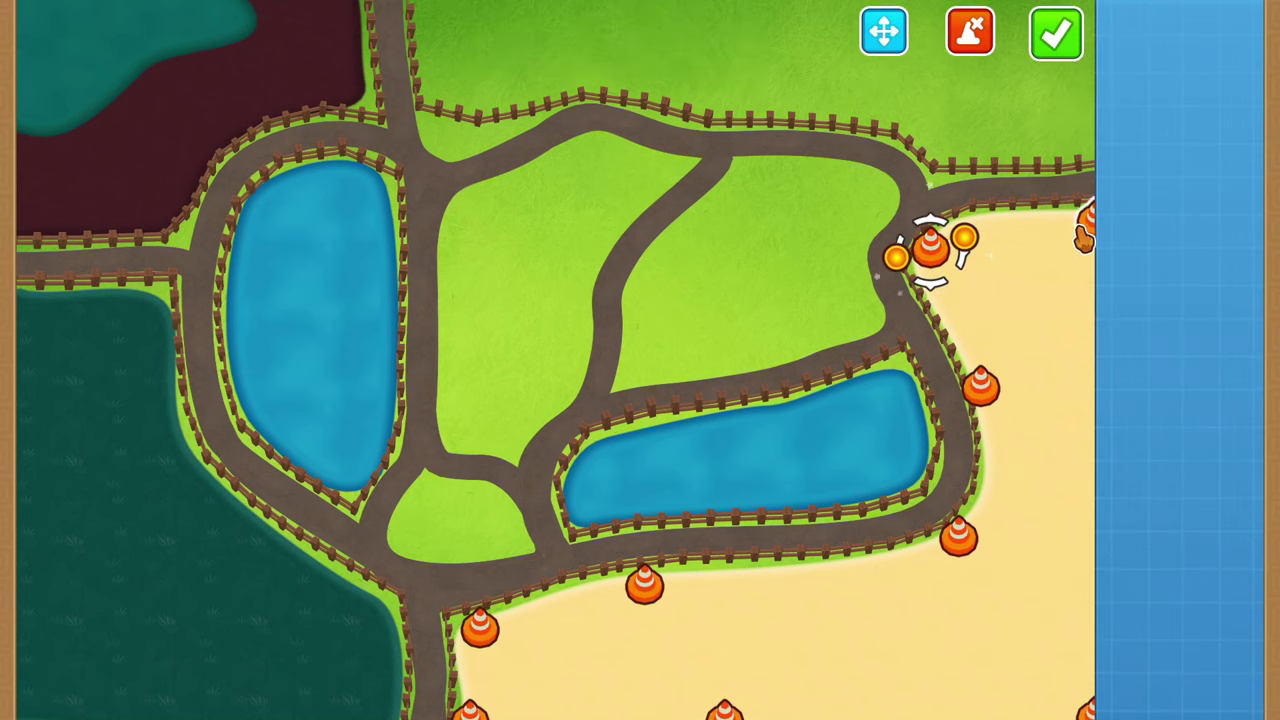
{"action": "left_click_drag", "start_coordinate": [1084, 230], "coordinate": [1072, 236]}
{"action": "left_click_drag", "start_coordinate": [896, 222], "coordinate": [932, 255]}
{"action": "left_click", "coordinate": [1058, 34]}
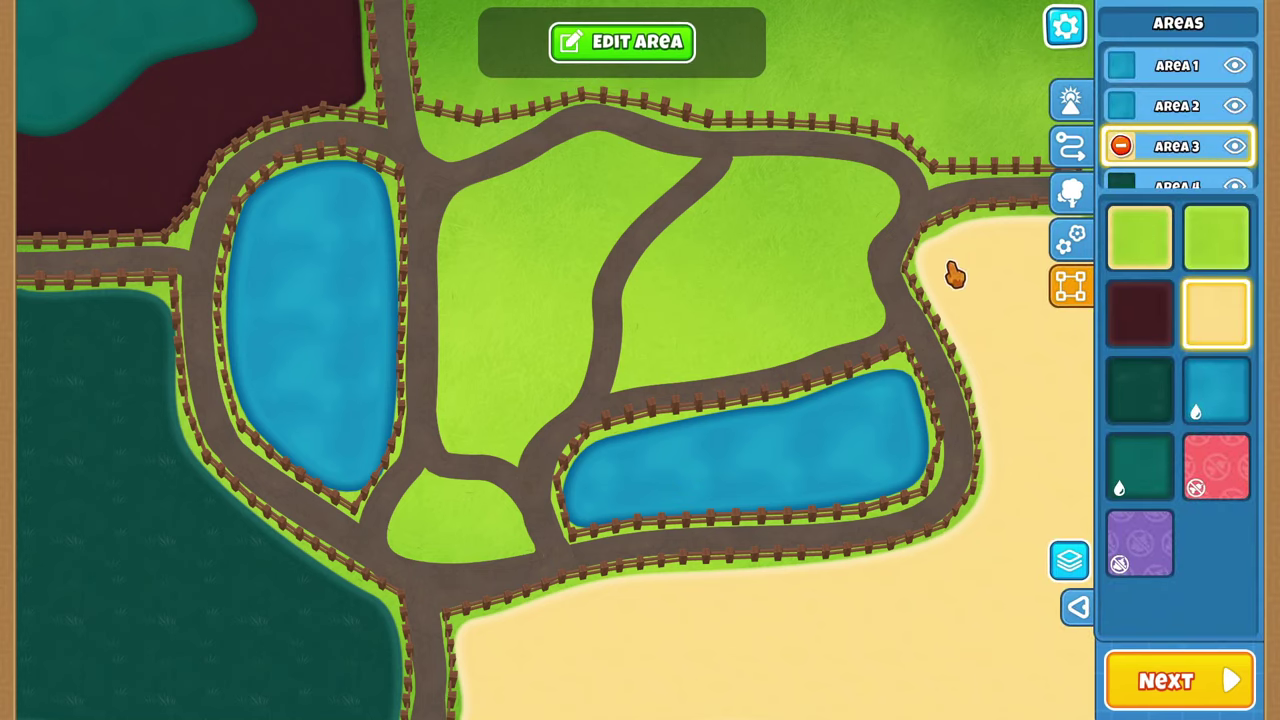
Reopen Area 3 and refine the curve of the sand's corner beside the right-hand junction.
{"action": "left_click", "coordinate": [682, 70]}
{"action": "left_click_drag", "start_coordinate": [958, 234], "coordinate": [935, 255]}
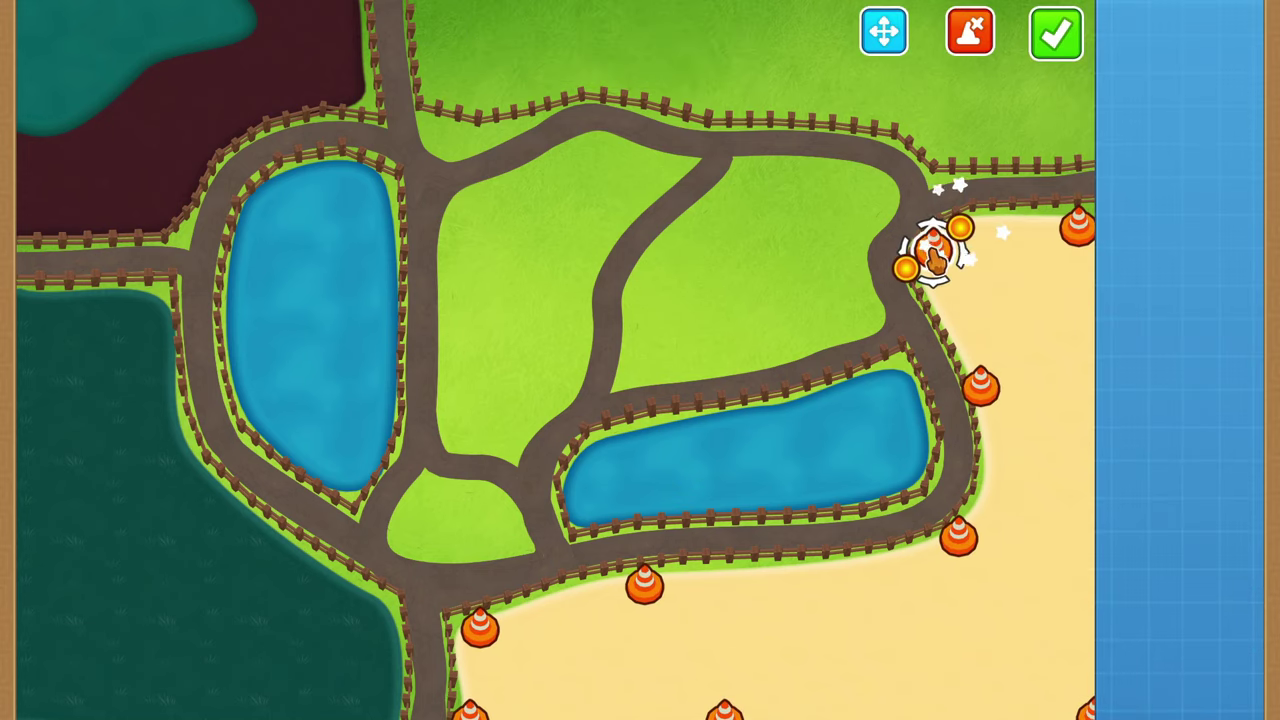
{"action": "left_click", "coordinate": [1060, 40]}
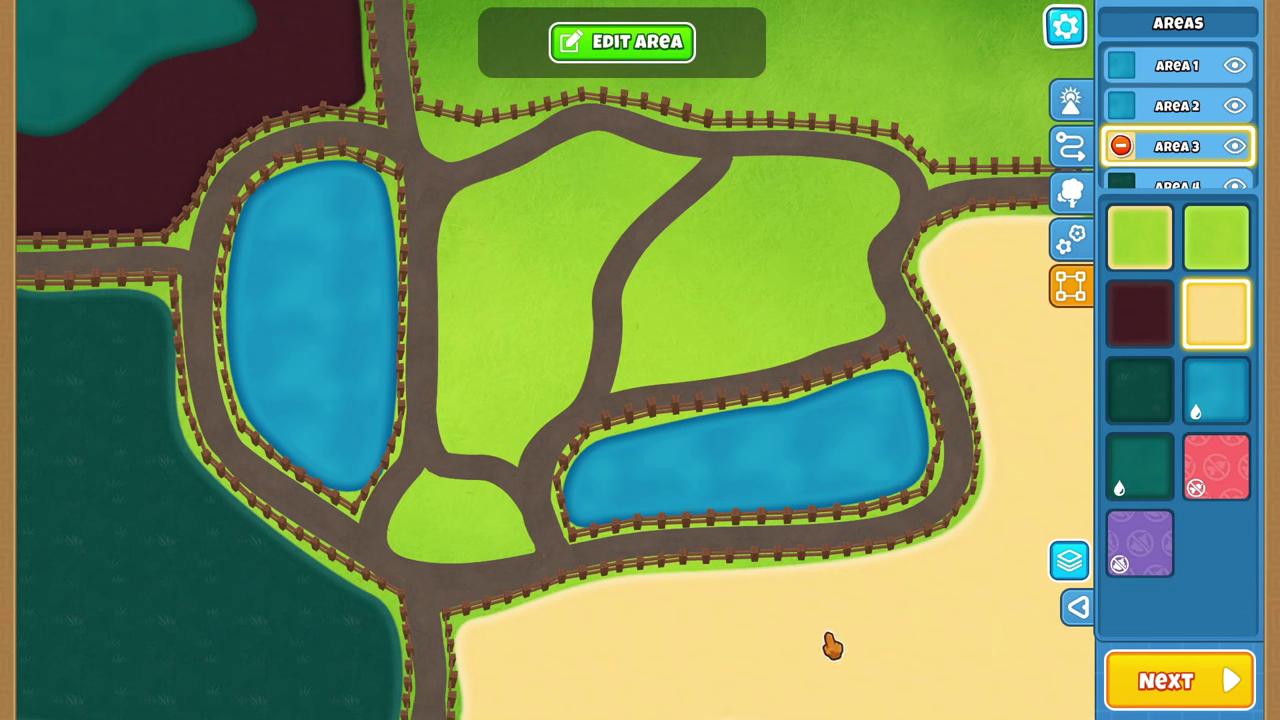
Place a wooden hut prop in the western half of the central grass, rotate it upright and shrink it.
{"action": "left_click", "coordinate": [1070, 193]}
{"action": "scroll", "coordinate": [1166, 417], "scroll_direction": "down", "scroll_amount": 4}
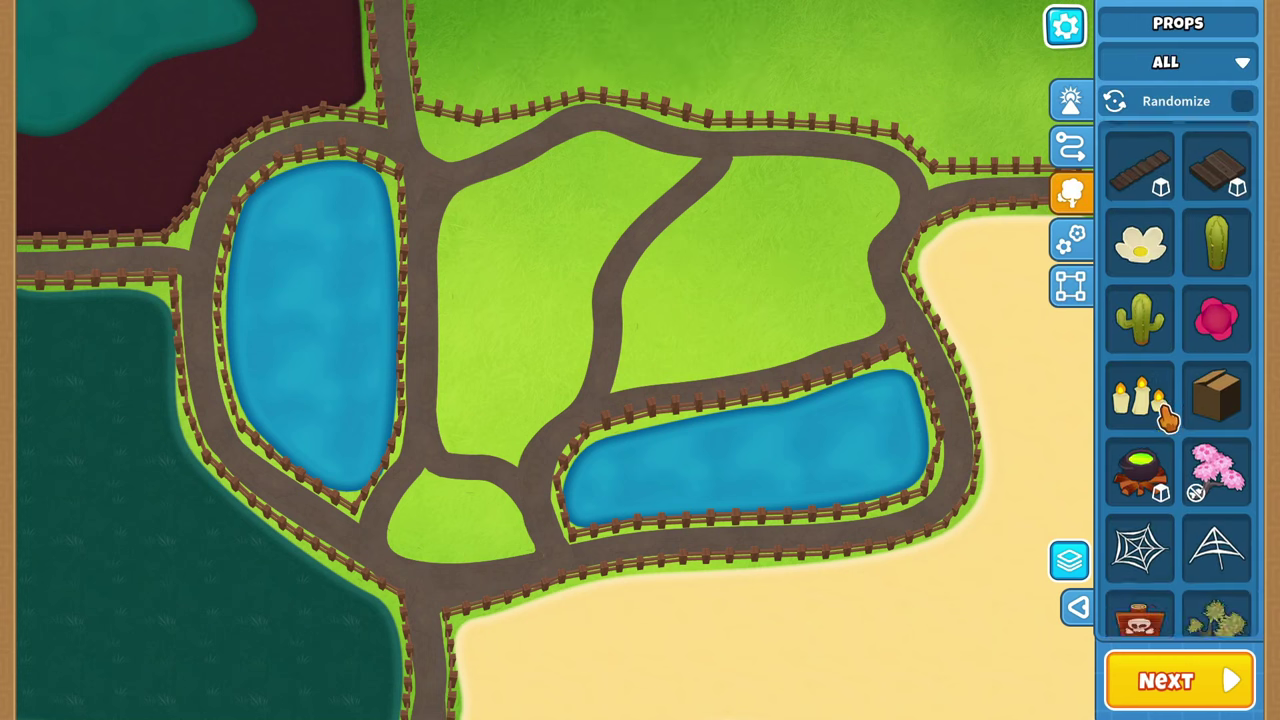
{"action": "scroll", "coordinate": [1168, 418], "scroll_direction": "down", "scroll_amount": 5}
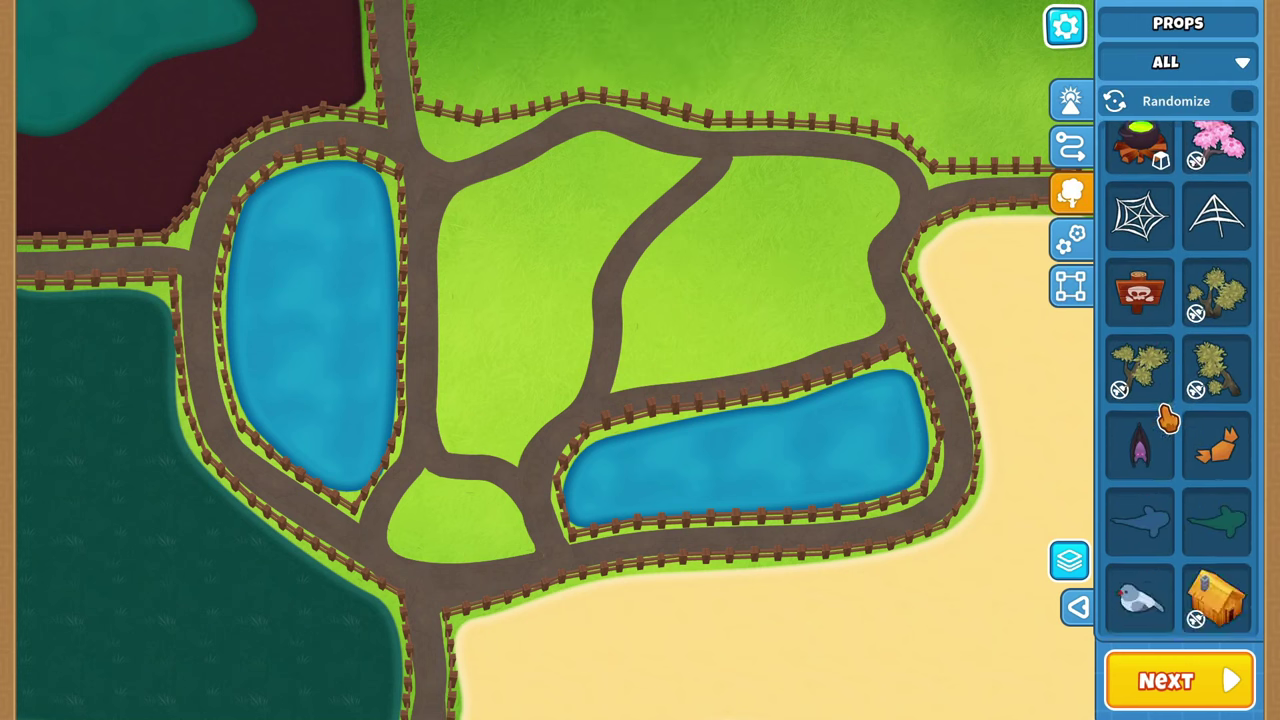
{"action": "scroll", "coordinate": [1168, 418], "scroll_direction": "down", "scroll_amount": 2}
{"action": "left_click_drag", "start_coordinate": [1214, 270], "coordinate": [518, 290]}
{"action": "left_click_drag", "start_coordinate": [910, 190], "coordinate": [947, 190]}
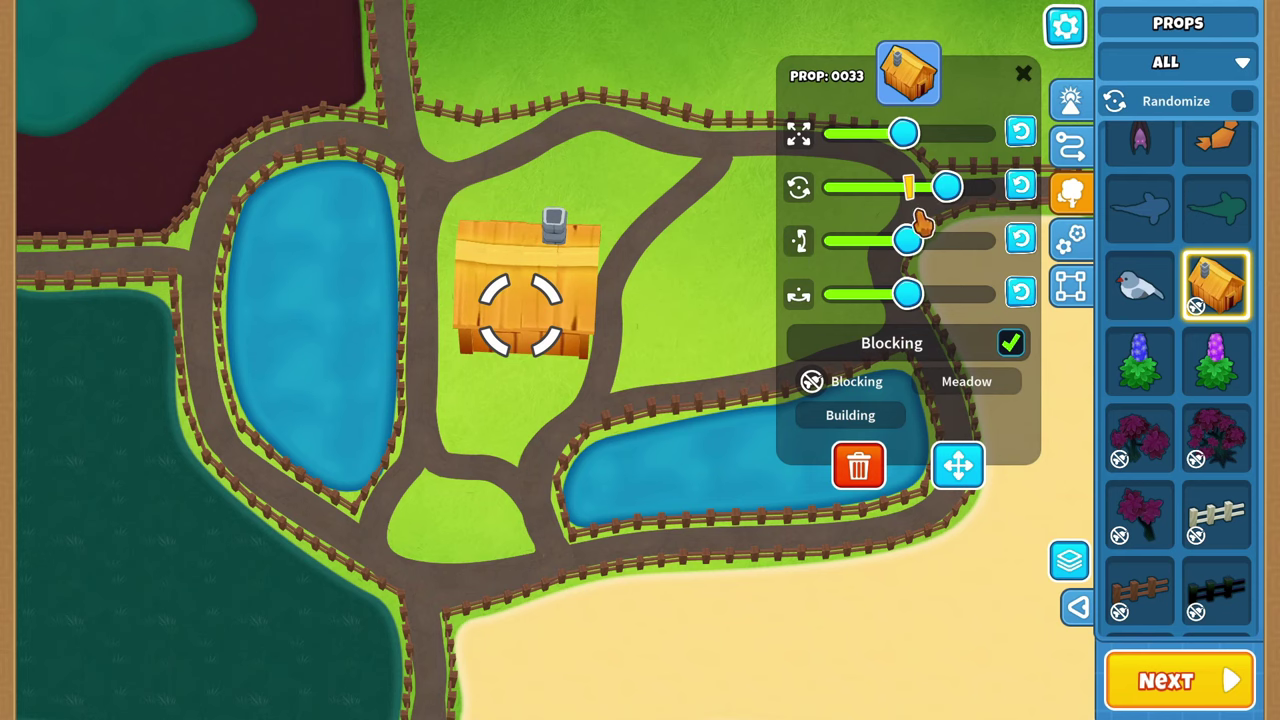
{"action": "left_click_drag", "start_coordinate": [906, 140], "coordinate": [855, 146]}
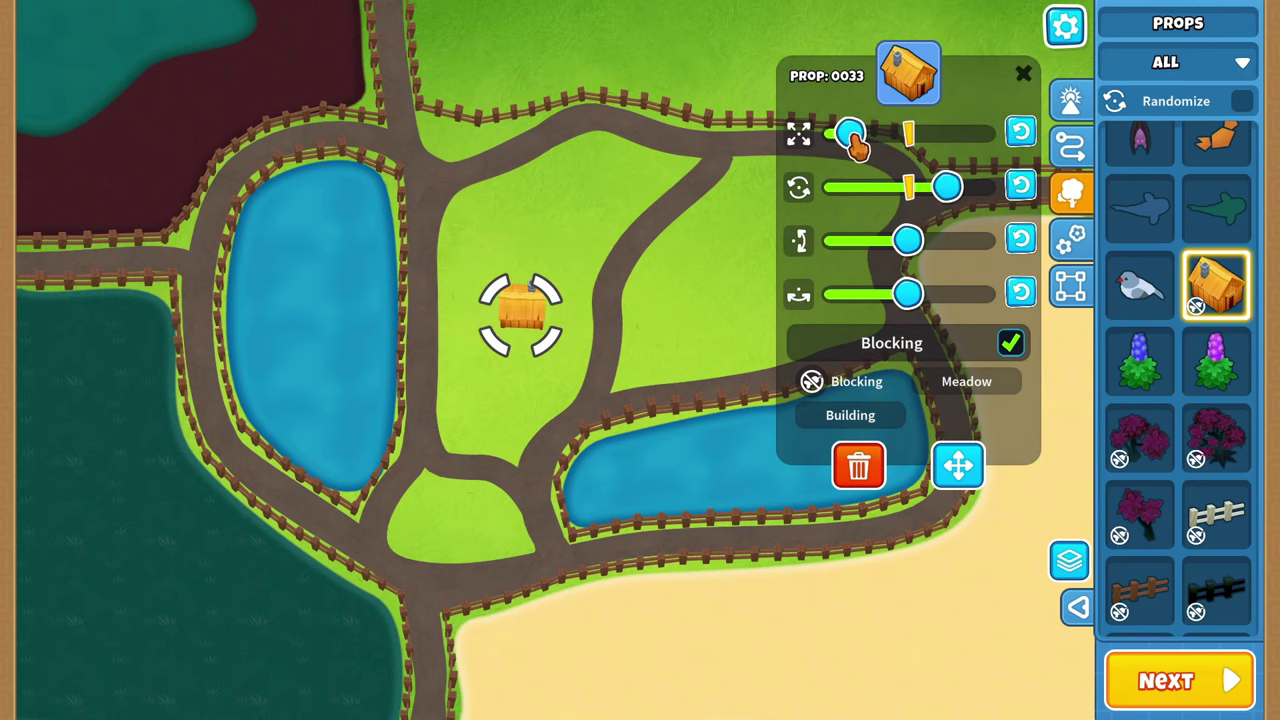
Line up three wooden huts along the path east of the tall pond, with the uppermost one tilted.
{"action": "left_click_drag", "start_coordinate": [958, 465], "coordinate": [716, 340]}
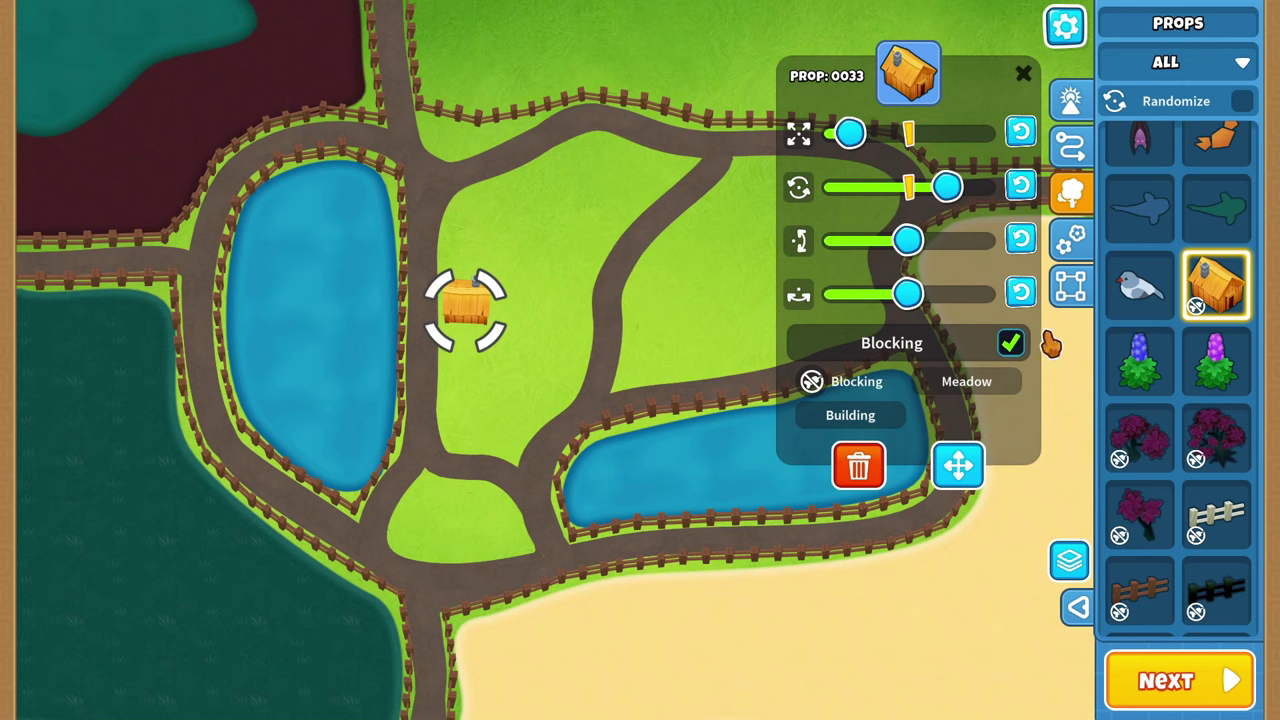
{"action": "left_click_drag", "start_coordinate": [1177, 470], "coordinate": [1186, 257]}
{"action": "left_click_drag", "start_coordinate": [1184, 440], "coordinate": [1184, 260]}
{"action": "scroll", "coordinate": [1184, 369], "scroll_direction": "down", "scroll_amount": 10}
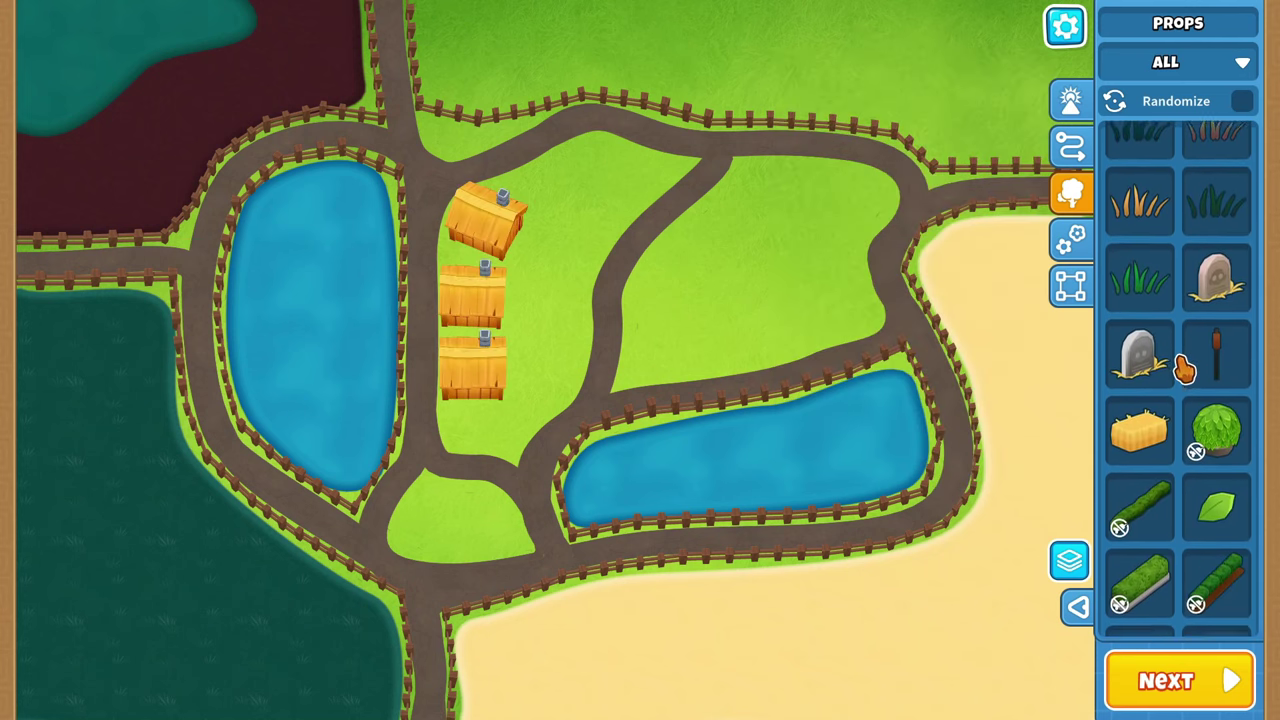
{"action": "scroll", "coordinate": [1183, 370], "scroll_direction": "down", "scroll_amount": 10}
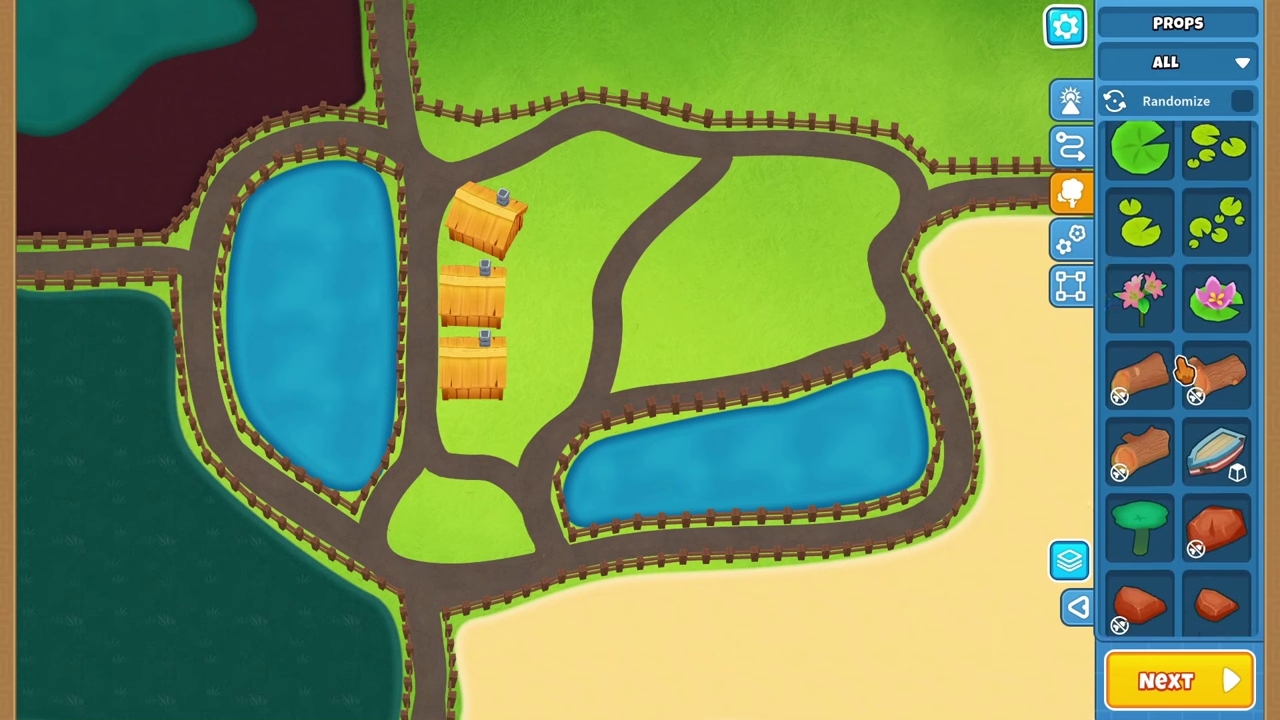
{"action": "scroll", "coordinate": [1183, 378], "scroll_direction": "down", "scroll_amount": 5}
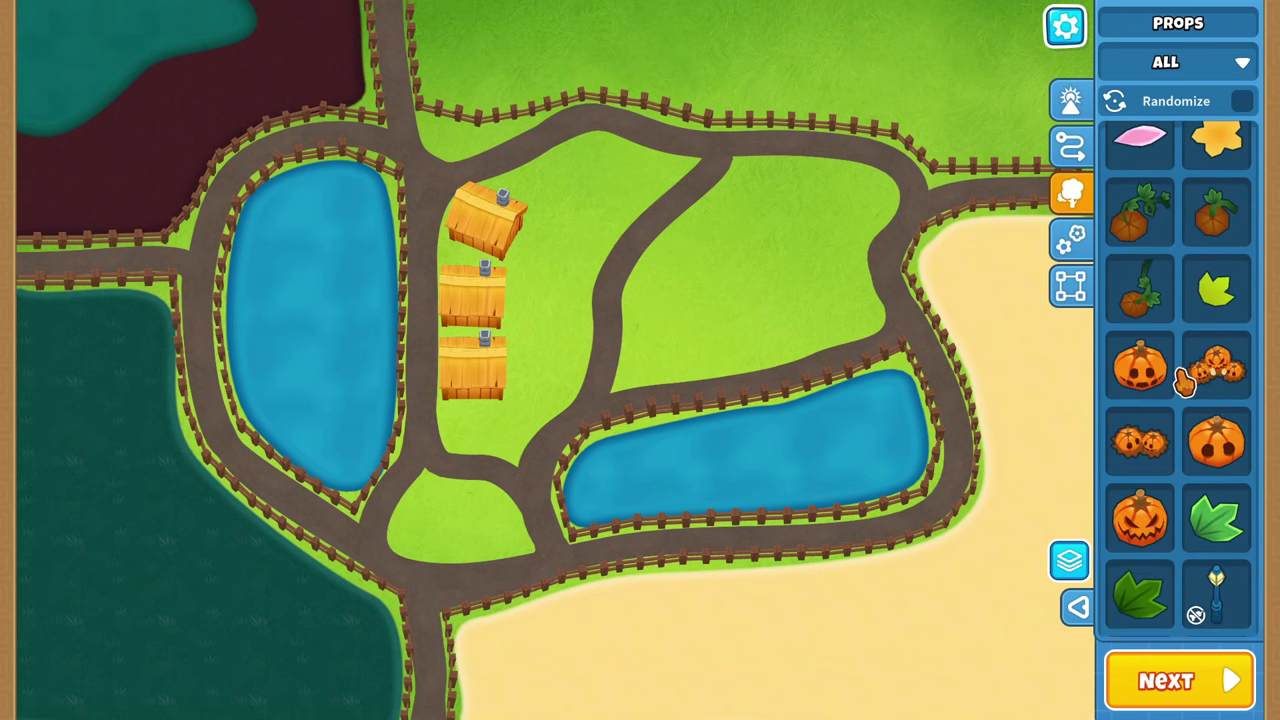
{"action": "scroll", "coordinate": [1172, 390], "scroll_direction": "down", "scroll_amount": 10}
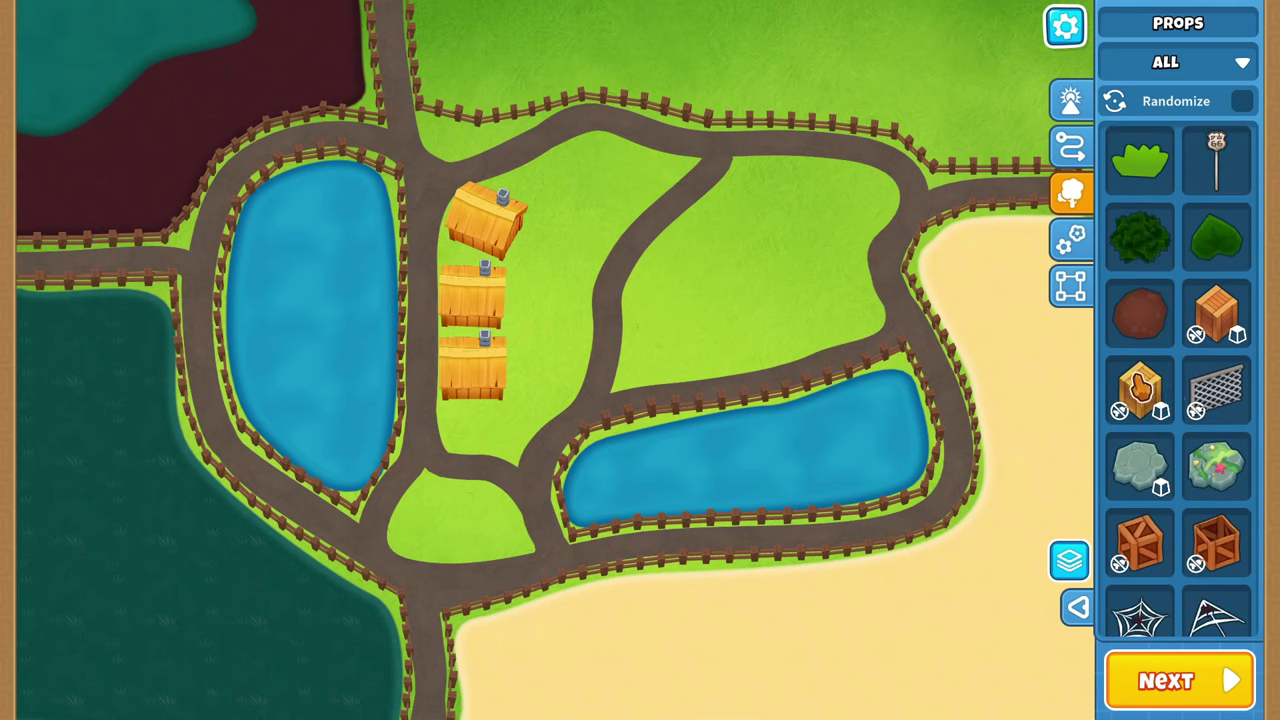
{"action": "left_click_drag", "start_coordinate": [1141, 385], "coordinate": [473, 385]}
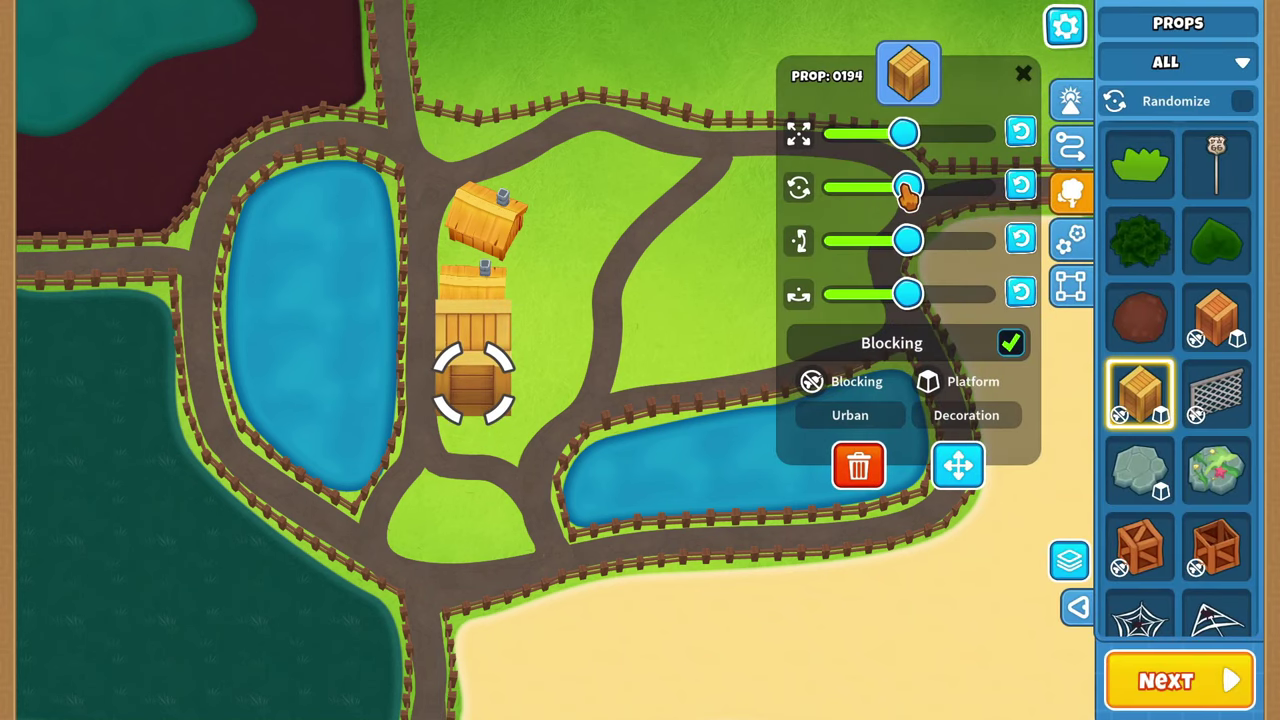
{"action": "left_click_drag", "start_coordinate": [905, 143], "coordinate": [874, 147]}
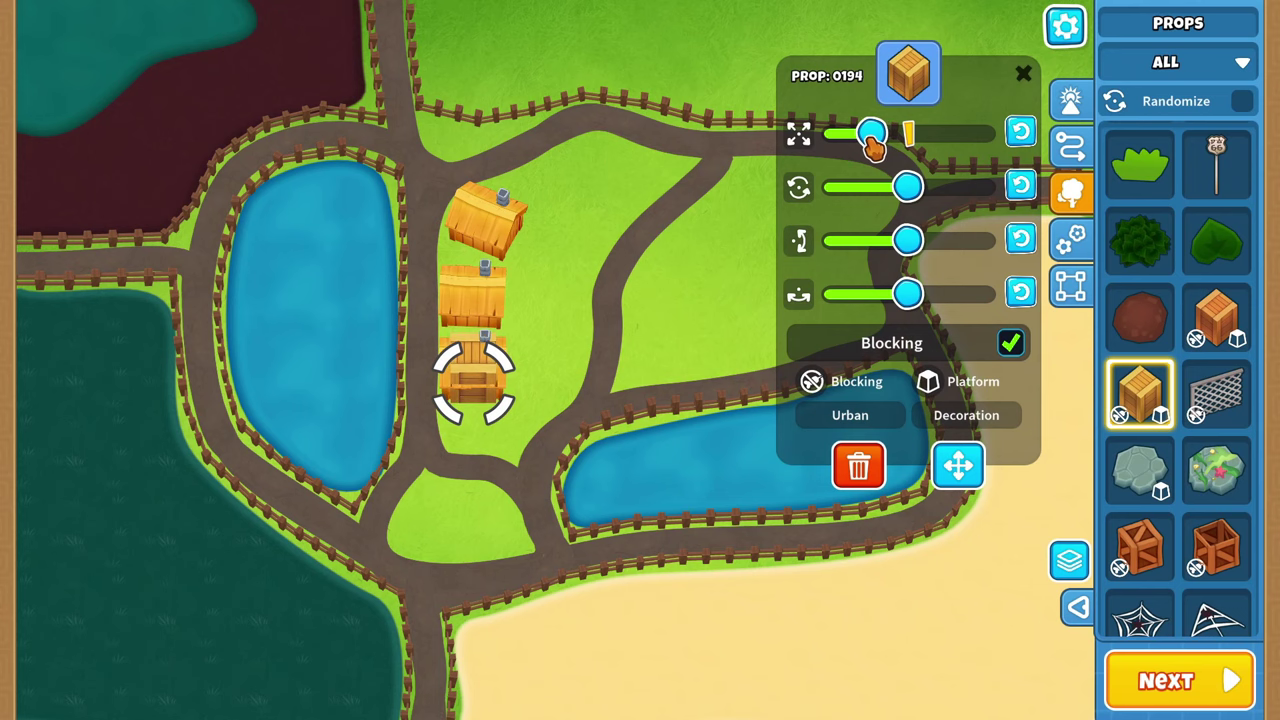
{"action": "left_click", "coordinate": [938, 468]}
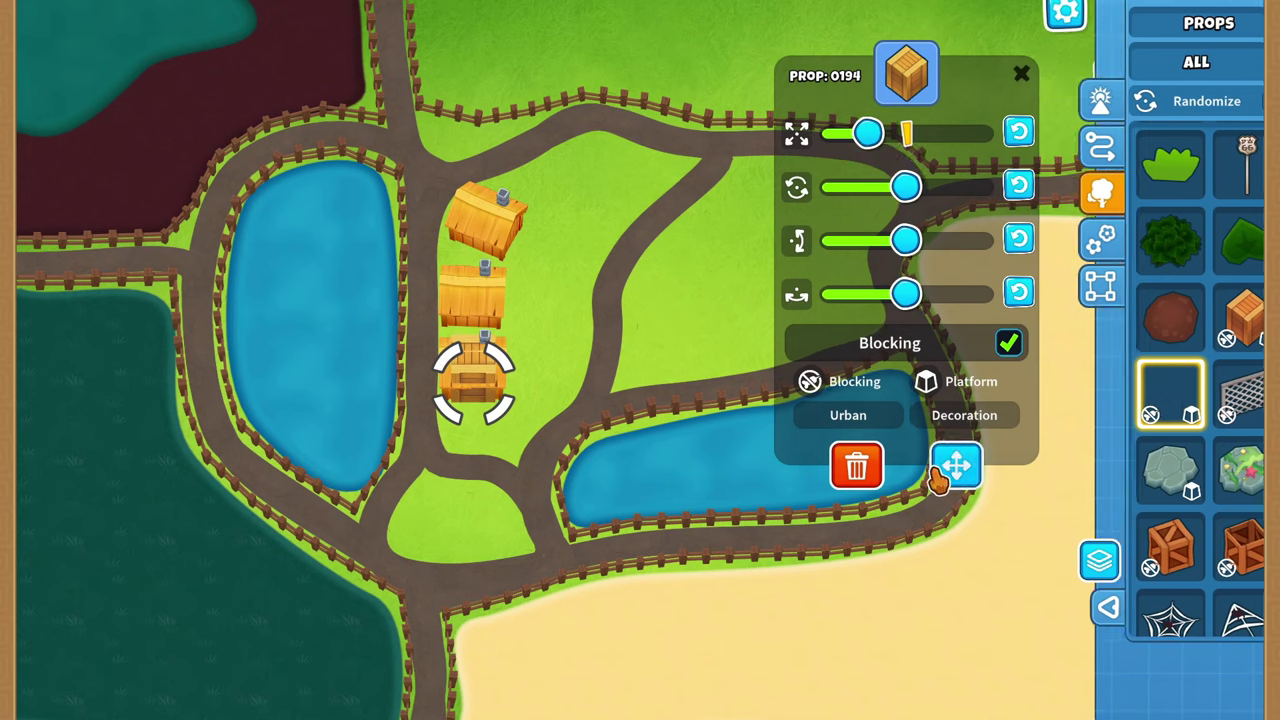
{"action": "left_click", "coordinate": [771, 381]}
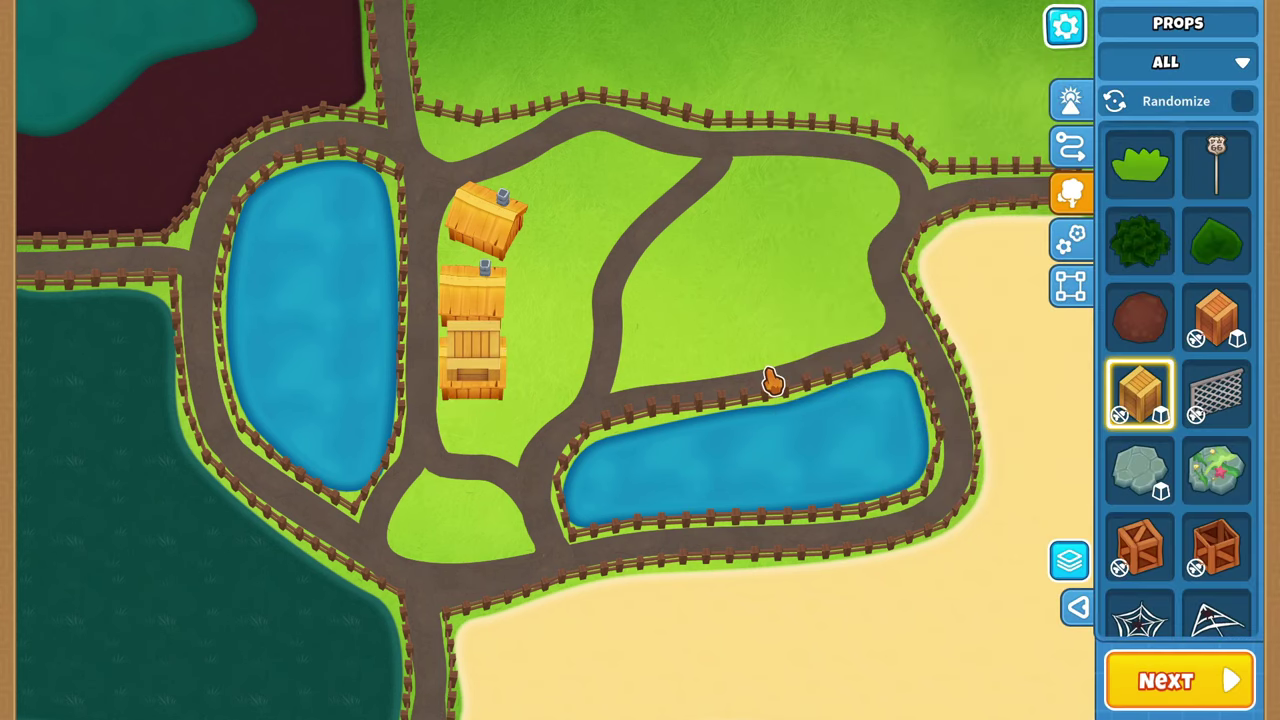
{"action": "left_click", "coordinate": [476, 376]}
{"action": "left_click_drag", "start_coordinate": [883, 146], "coordinate": [875, 149]}
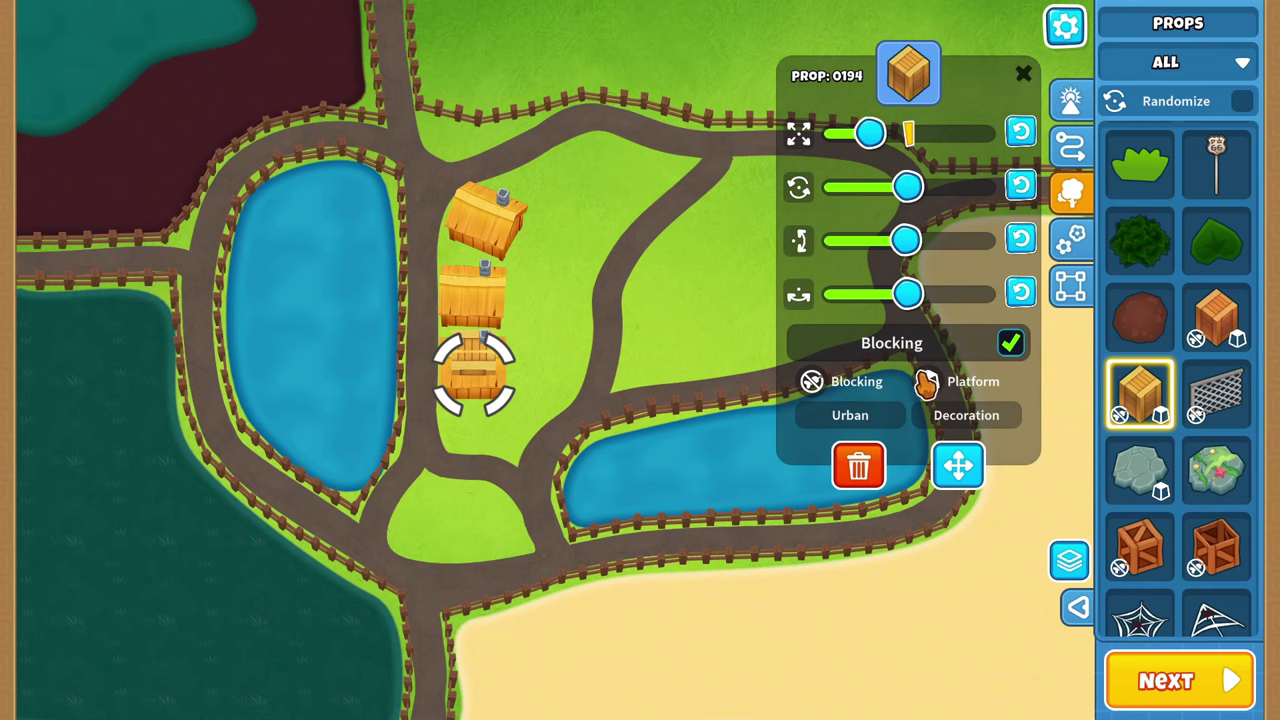
{"action": "left_click", "coordinate": [567, 320]}
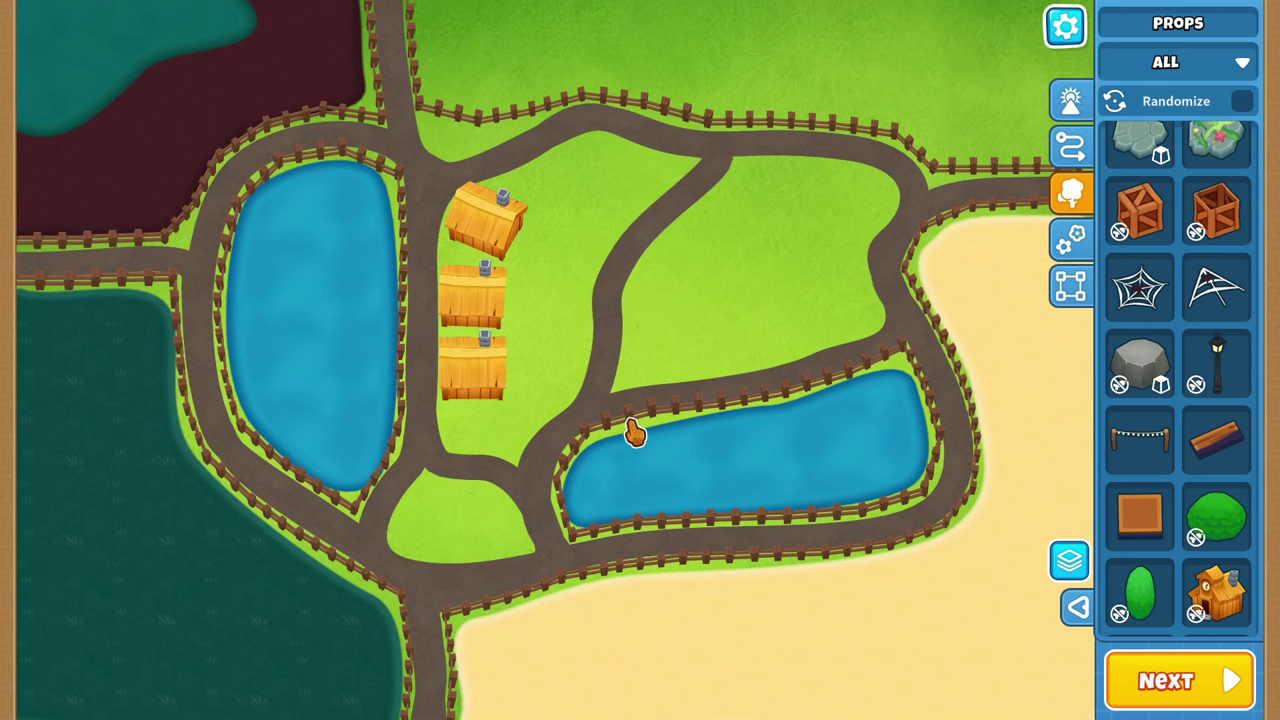
Place a light wooden crate near the tilted hut, rotate it diagonally and shrink it to a small box.
{"action": "scroll", "coordinate": [1140, 455], "scroll_direction": "up", "scroll_amount": 5}
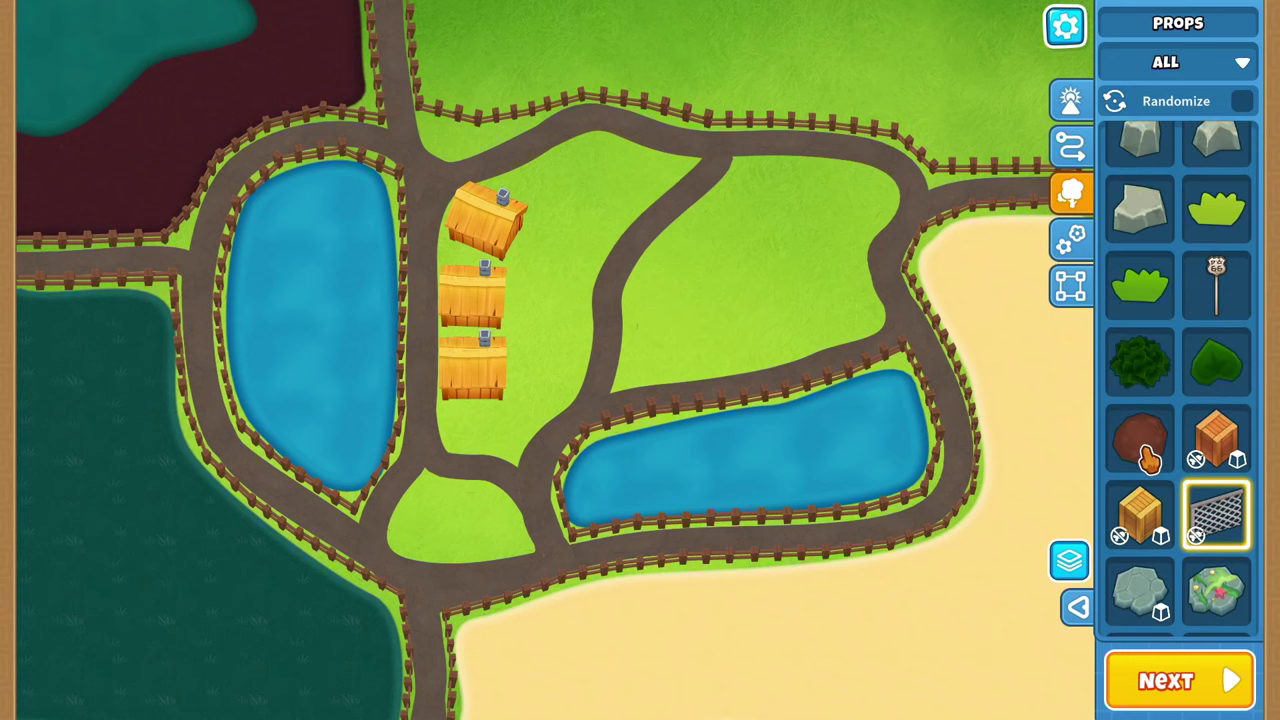
{"action": "scroll", "coordinate": [1148, 457], "scroll_direction": "down", "scroll_amount": 2}
{"action": "left_click_drag", "start_coordinate": [1138, 395], "coordinate": [568, 218]}
{"action": "left_click_drag", "start_coordinate": [160, 195], "coordinate": [176, 195]}
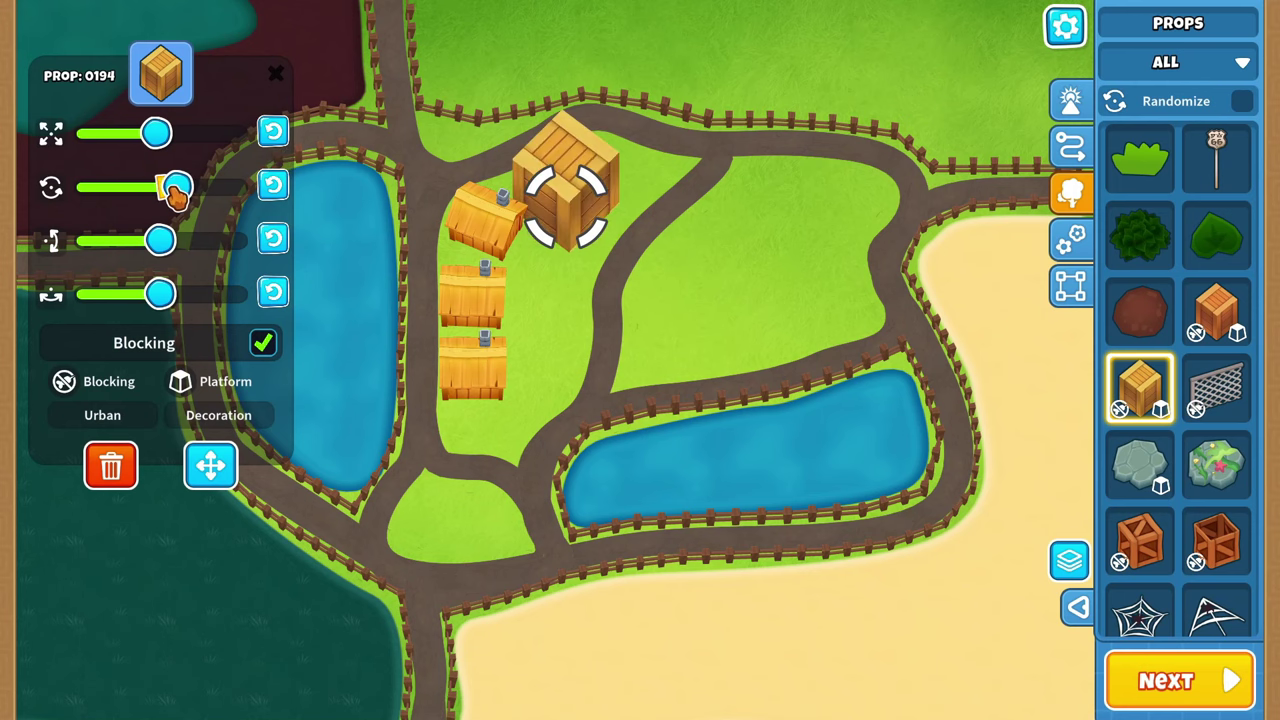
{"action": "left_click_drag", "start_coordinate": [168, 148], "coordinate": [105, 145]}
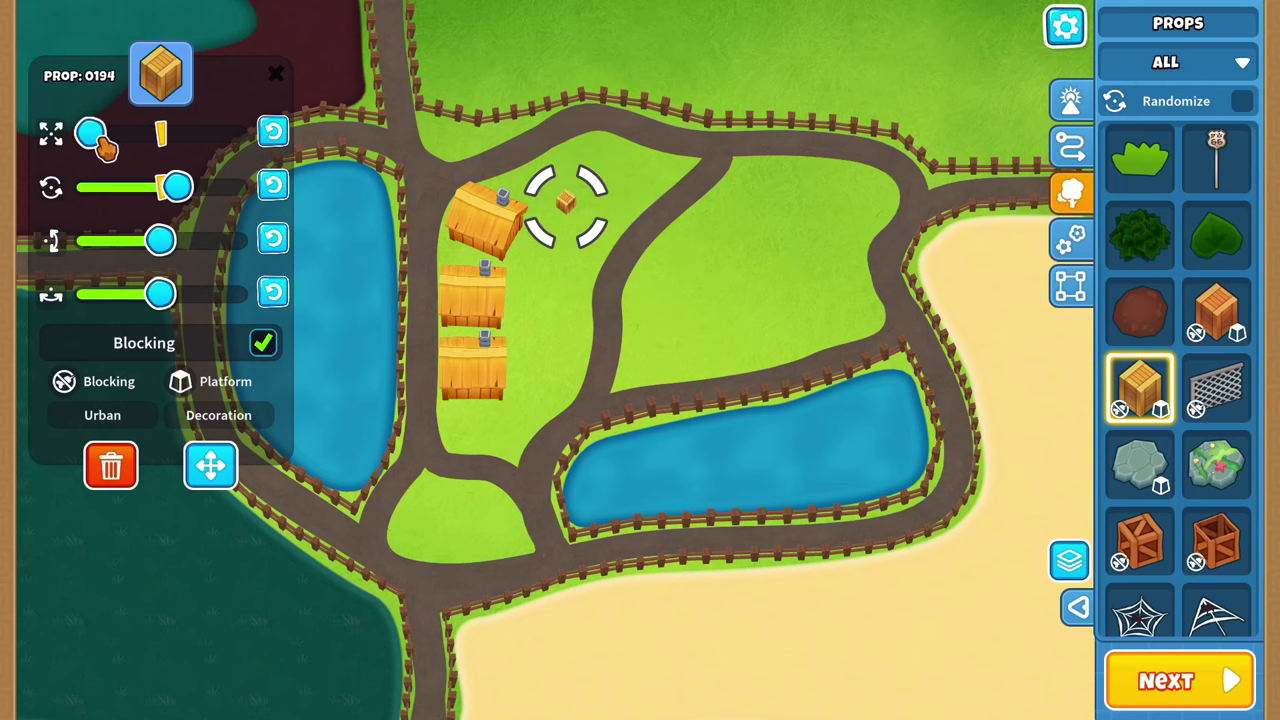
{"action": "left_click_drag", "start_coordinate": [210, 470], "coordinate": [577, 309]}
Add a second crate with matching small size and diagonal rotation, joining it to the first as a table beside the tilted hut.
{"action": "left_click_drag", "start_coordinate": [1124, 364], "coordinate": [559, 200]}
{"action": "left_click_drag", "start_coordinate": [160, 140], "coordinate": [97, 138]}
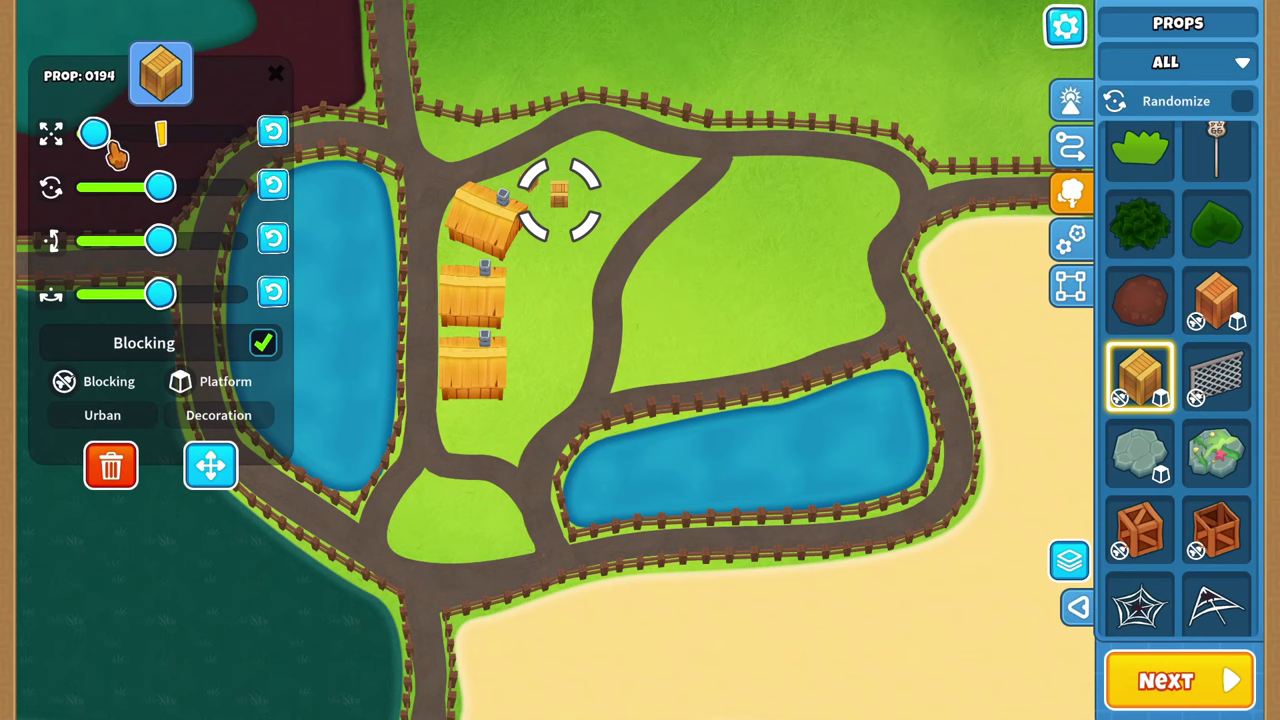
{"action": "left_click_drag", "start_coordinate": [160, 188], "coordinate": [183, 197]}
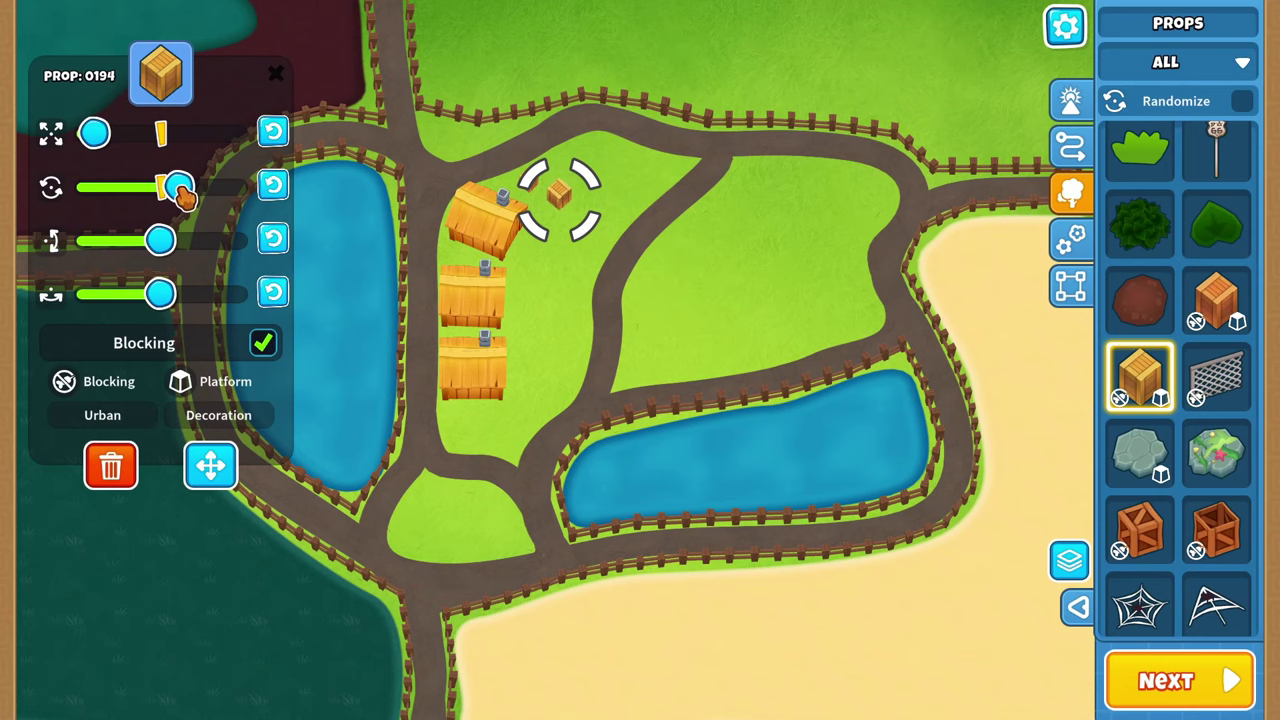
{"action": "left_click_drag", "start_coordinate": [212, 463], "coordinate": [535, 376]}
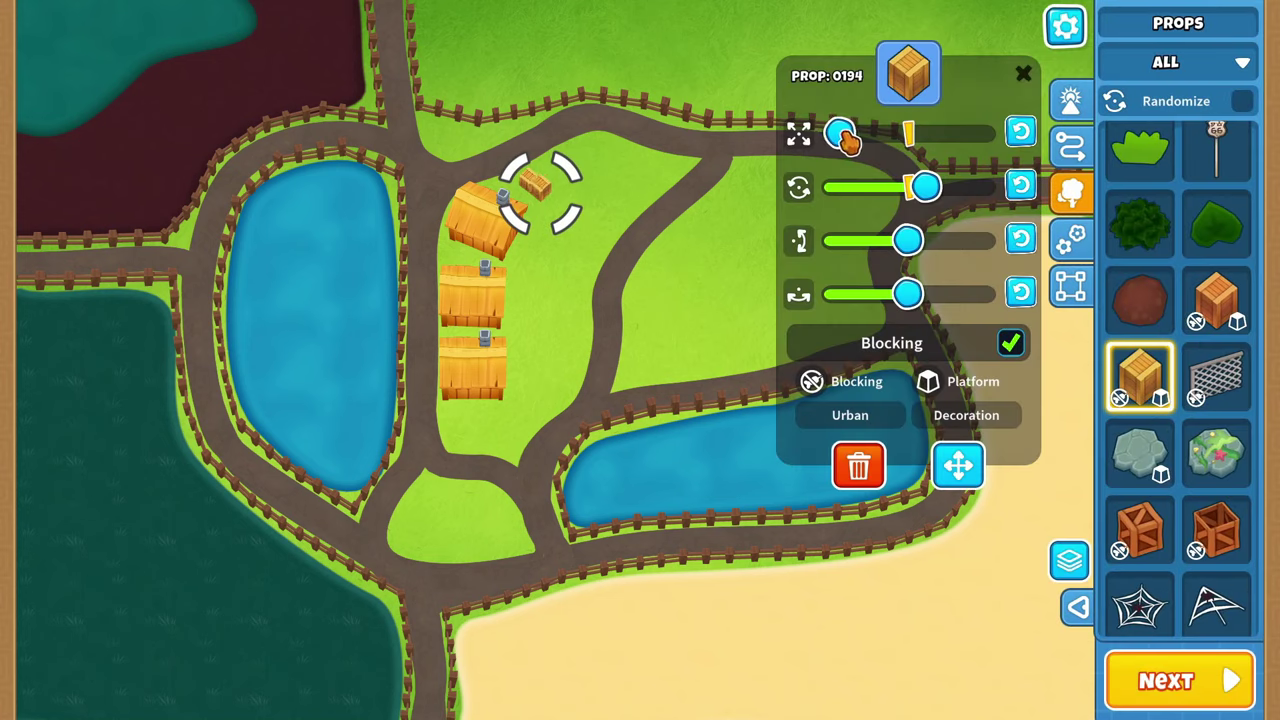
{"action": "left_click", "coordinate": [971, 471]}
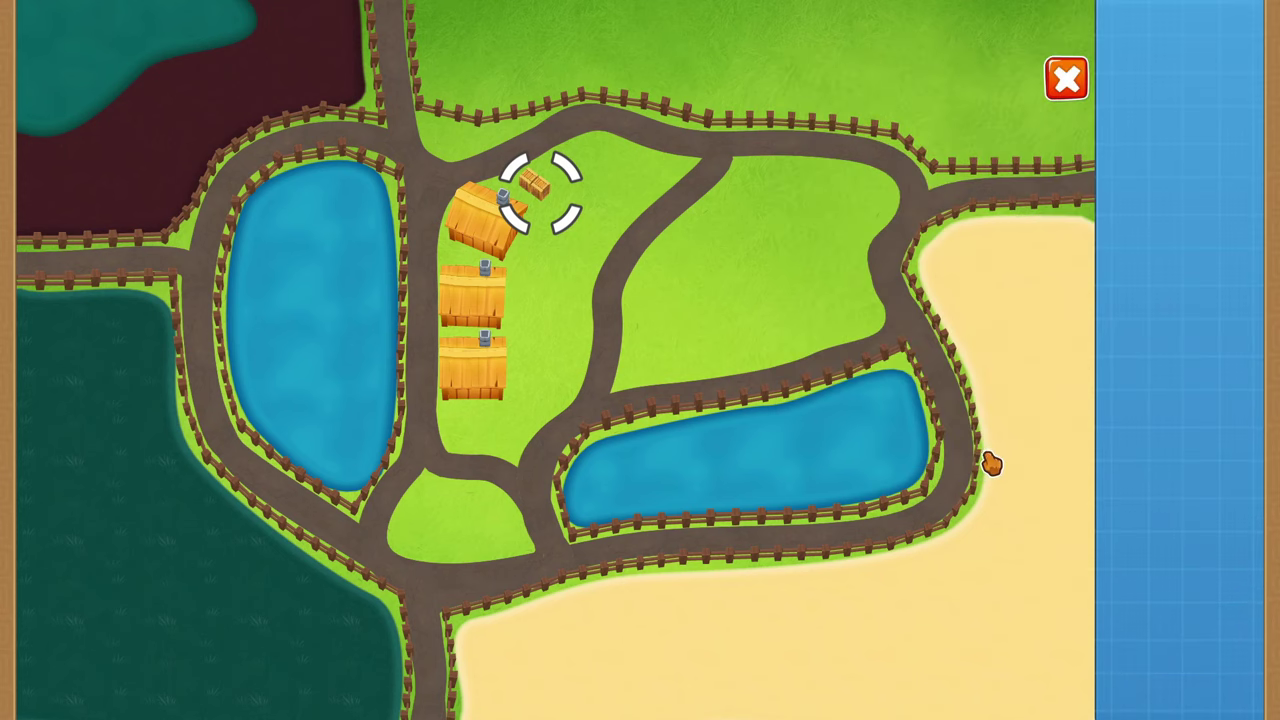
{"action": "left_click_drag", "start_coordinate": [985, 455], "coordinate": [981, 453]}
Place a small, diagonally rotated red bench along the north-east side of the crate table.
{"action": "scroll", "coordinate": [1208, 374], "scroll_direction": "down", "scroll_amount": 5}
{"action": "scroll", "coordinate": [1212, 385], "scroll_direction": "up", "scroll_amount": 10}
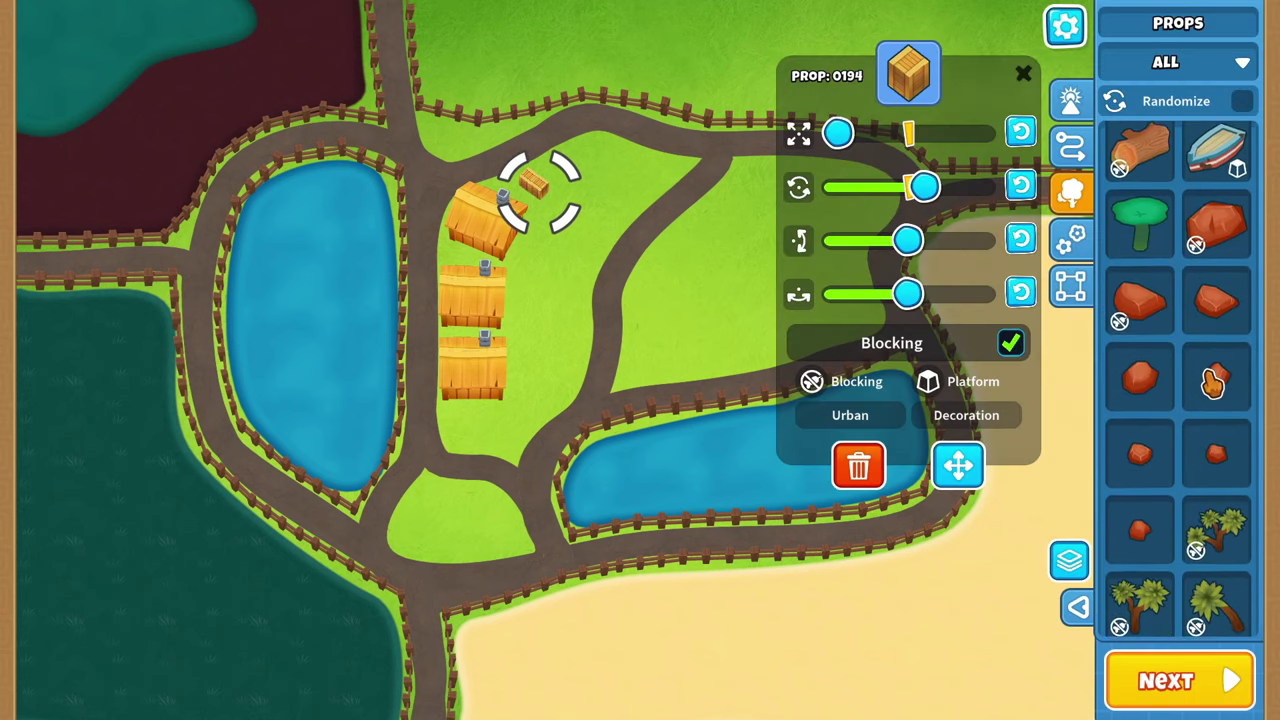
{"action": "scroll", "coordinate": [1212, 385], "scroll_direction": "up", "scroll_amount": 10}
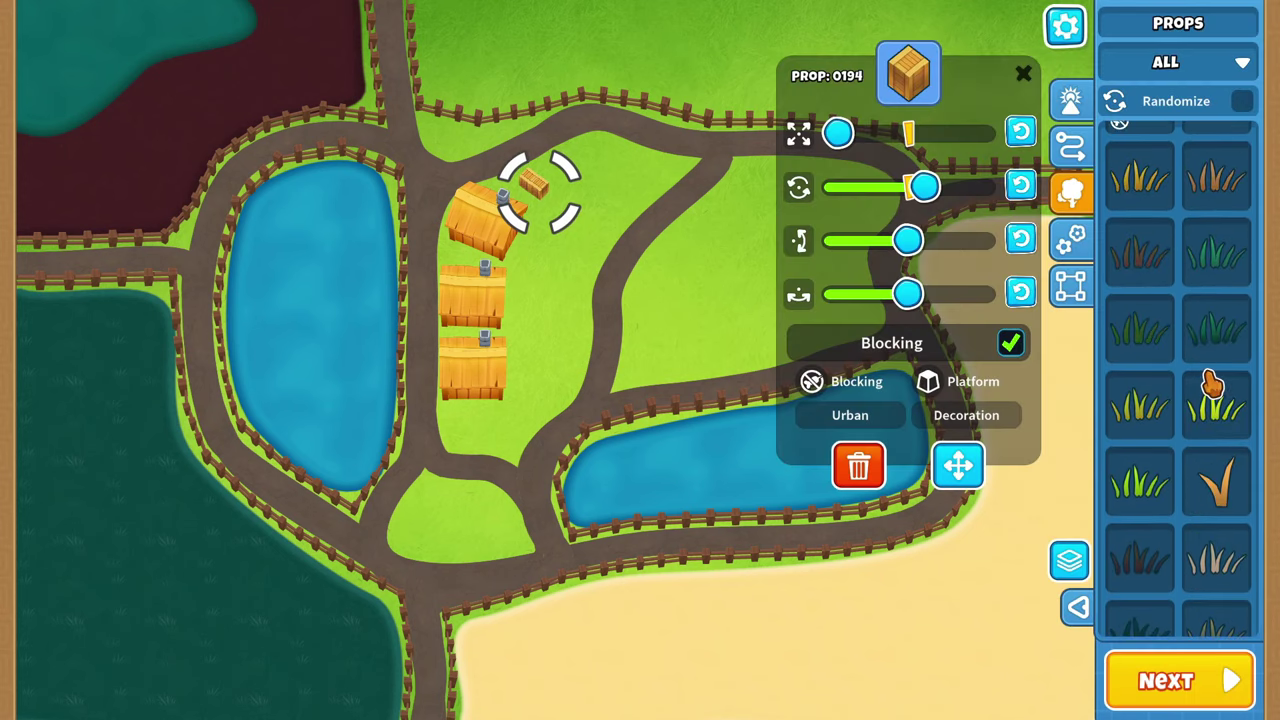
{"action": "scroll", "coordinate": [1212, 385], "scroll_direction": "up", "scroll_amount": 10}
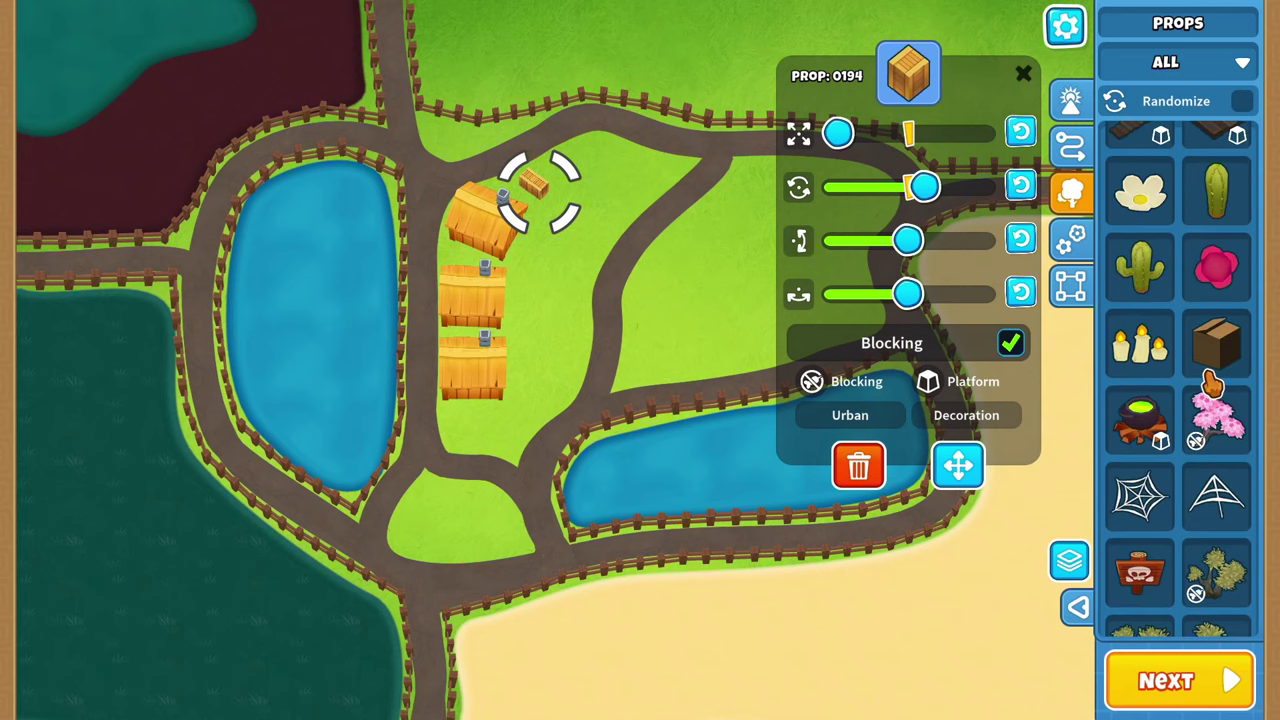
{"action": "left_click", "coordinate": [1140, 256]}
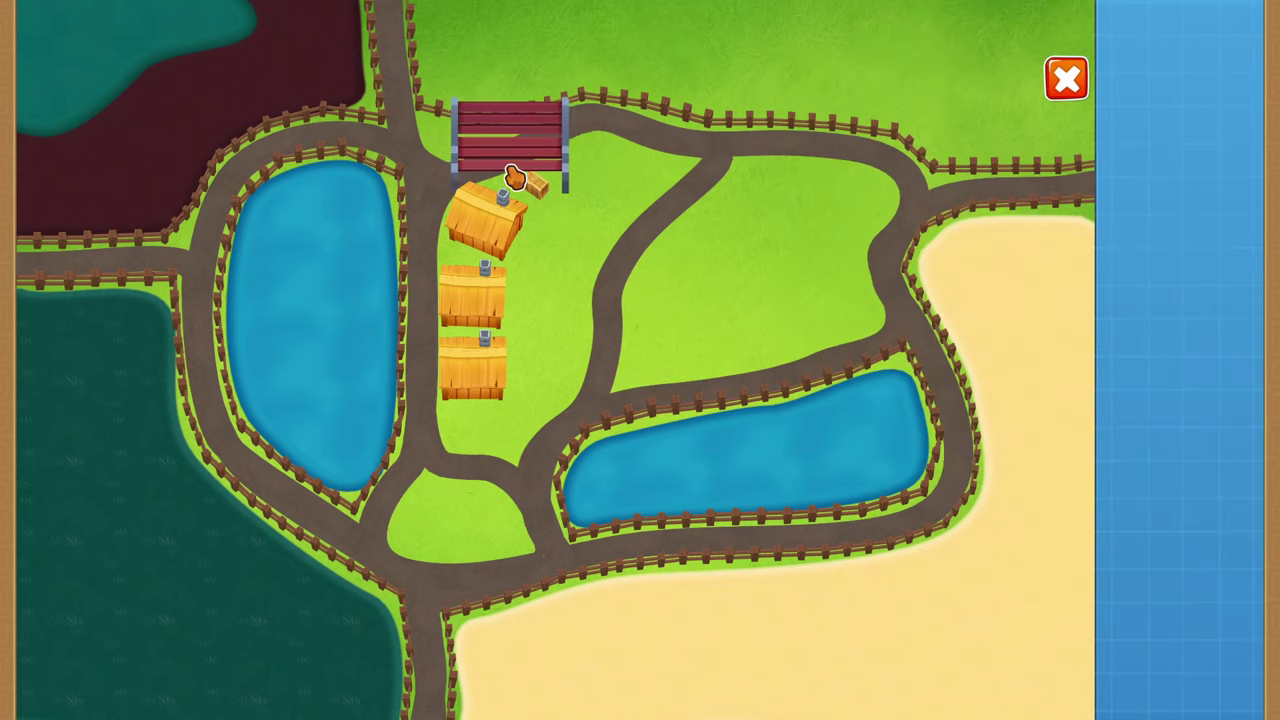
{"action": "left_click", "coordinate": [543, 176]}
{"action": "key", "text": "Escape"}
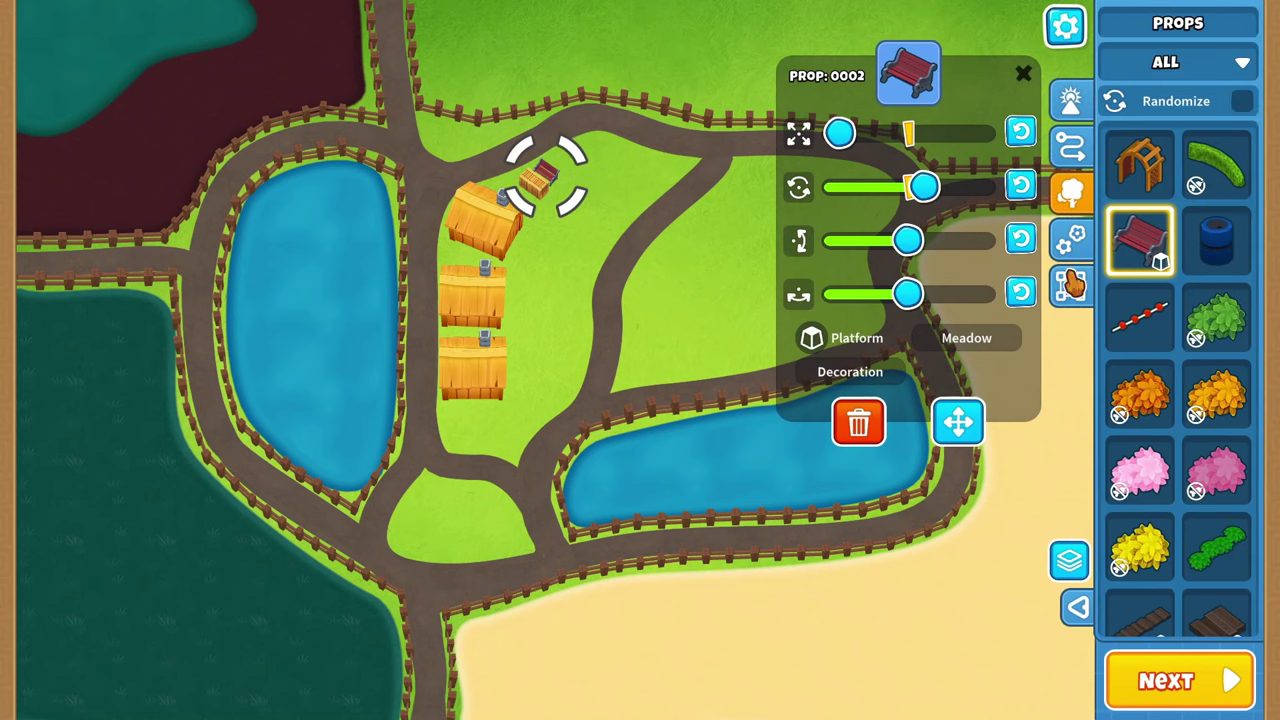
Add another red bench, turned to face the opposite way and shrunk, on the south-west side of the crate table.
{"action": "left_click", "coordinate": [1150, 243]}
{"action": "left_click", "coordinate": [517, 219]}
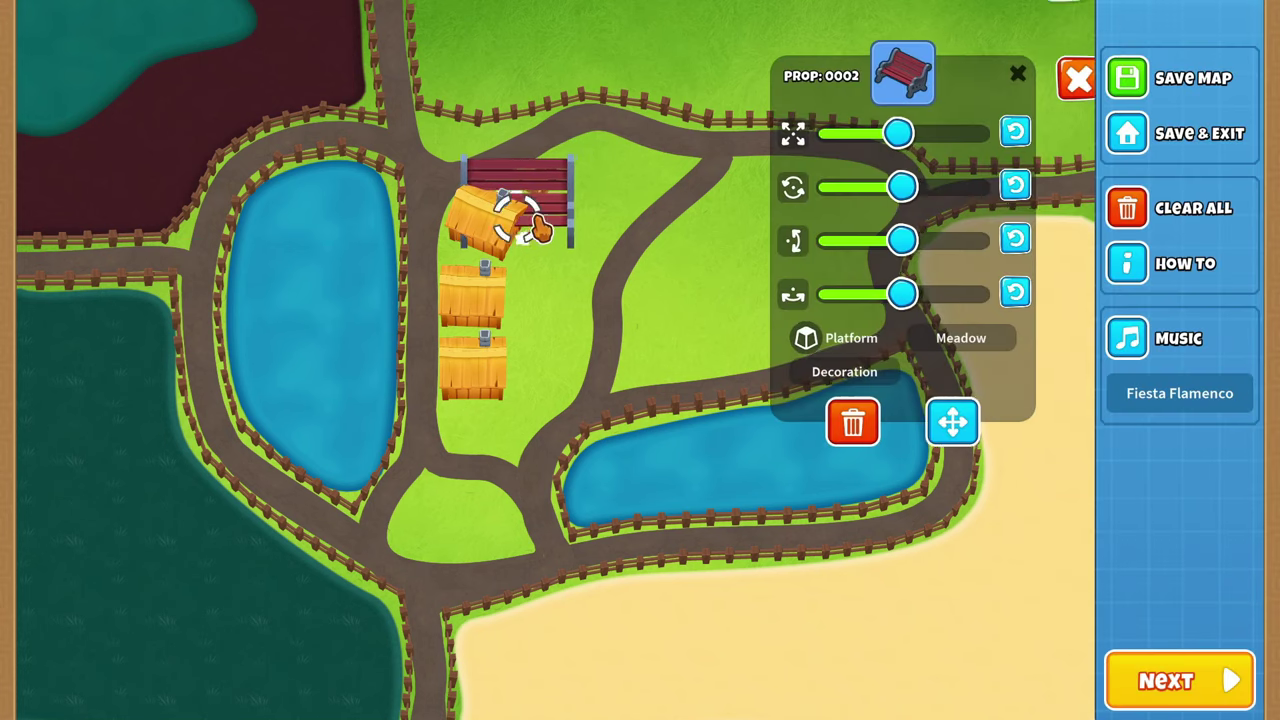
{"action": "left_click_drag", "start_coordinate": [918, 198], "coordinate": [862, 198]}
{"action": "left_click_drag", "start_coordinate": [905, 152], "coordinate": [853, 145]}
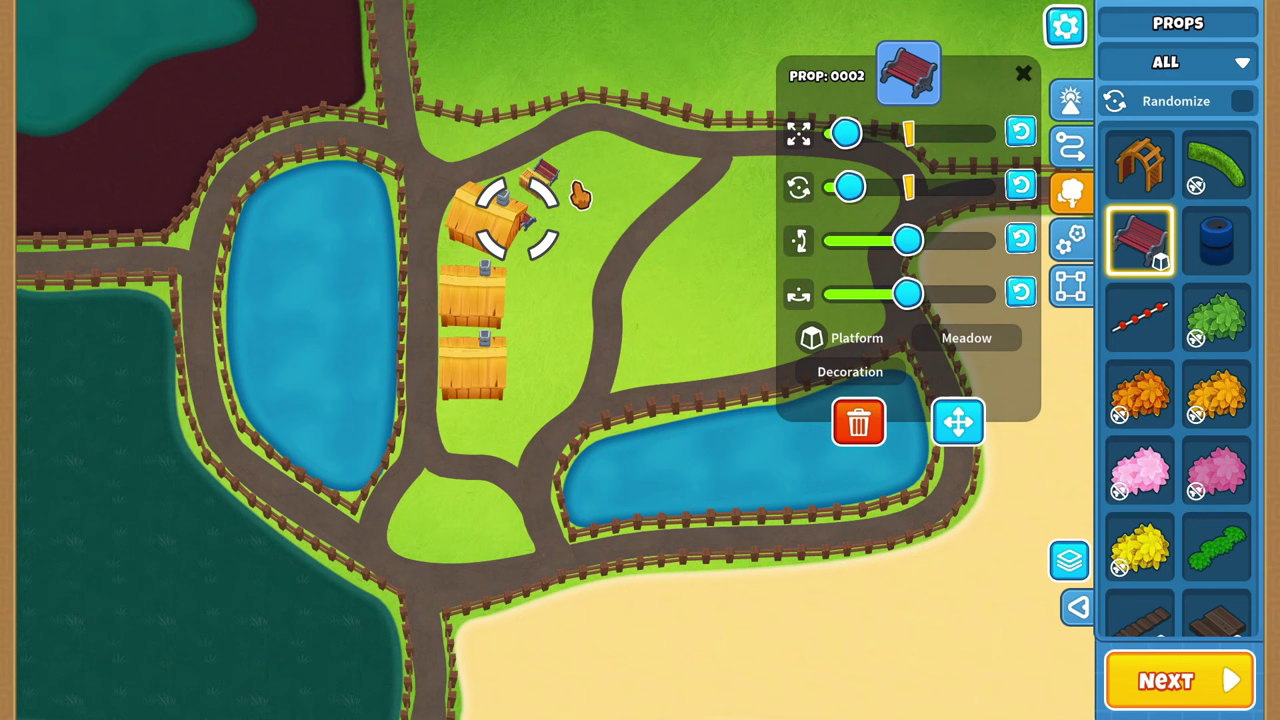
{"action": "left_click_drag", "start_coordinate": [789, 302], "coordinate": [797, 254]}
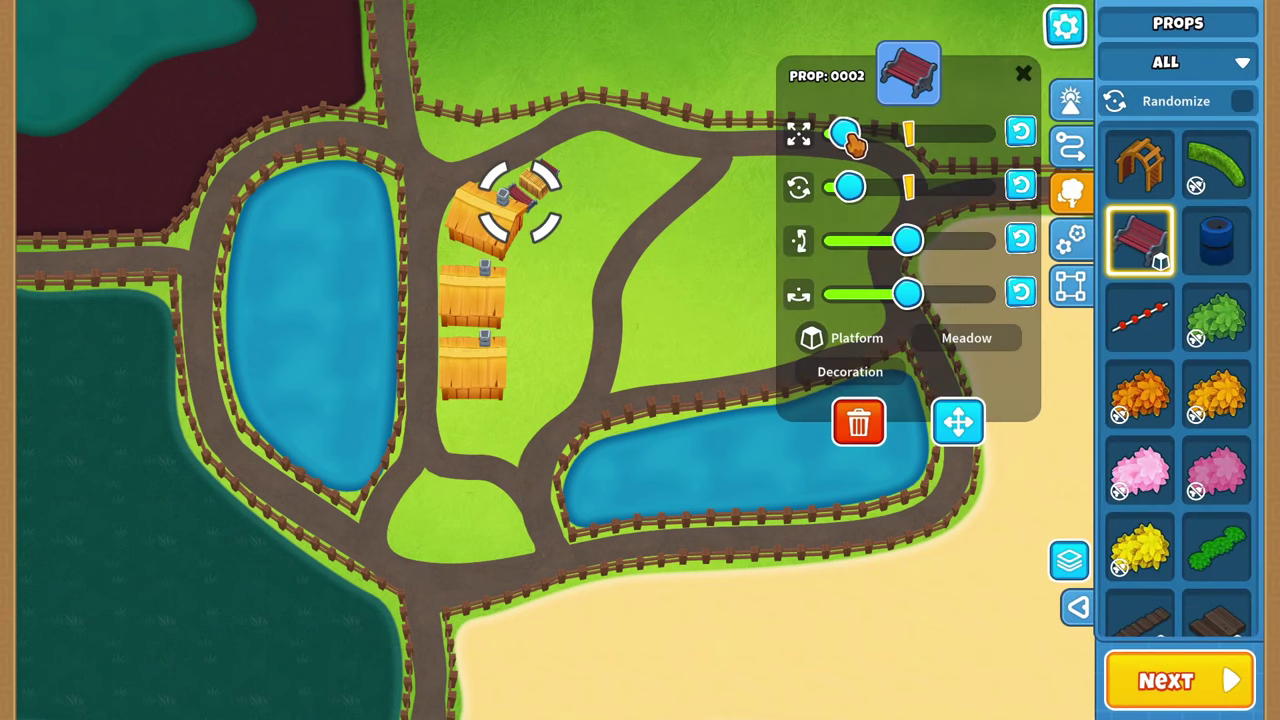
Fine-tune the bench's size and position, and set up a second crate table with two red benches beside the first.
{"action": "left_click_drag", "start_coordinate": [852, 145], "coordinate": [849, 145]}
{"action": "left_click", "coordinate": [962, 418]}
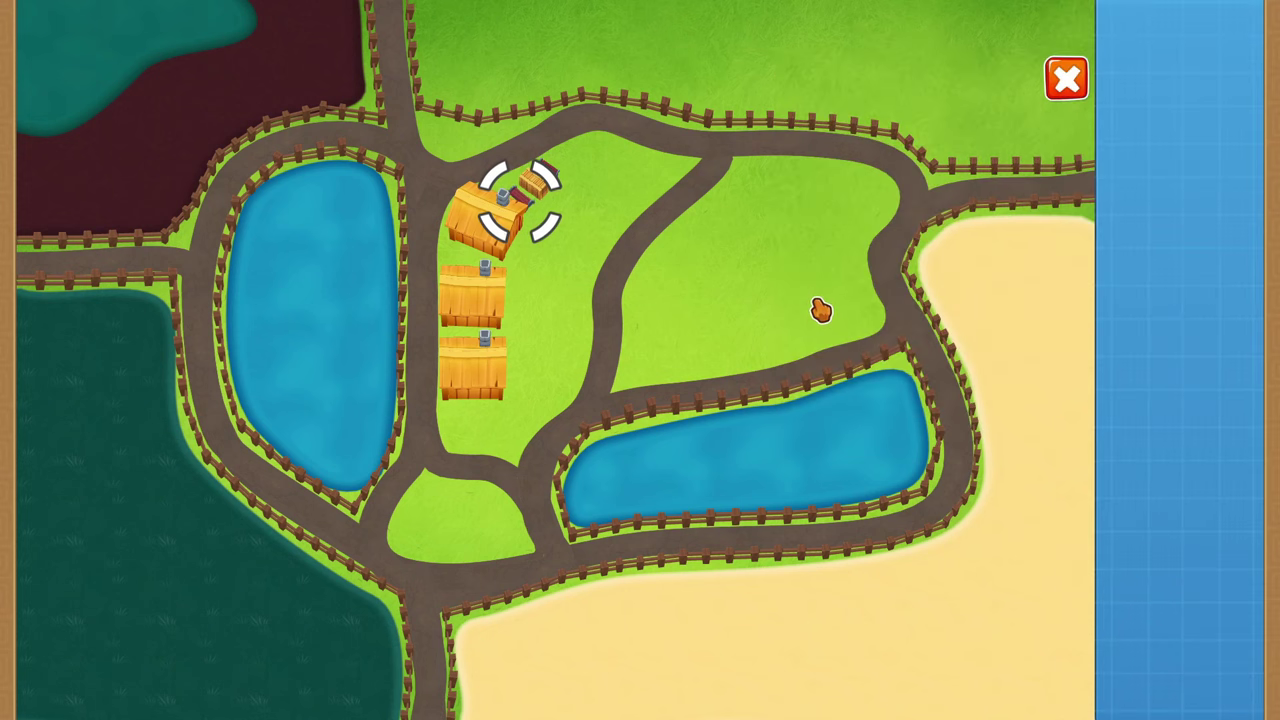
{"action": "left_click_drag", "start_coordinate": [817, 299], "coordinate": [821, 297]}
{"action": "left_click", "coordinate": [741, 316]}
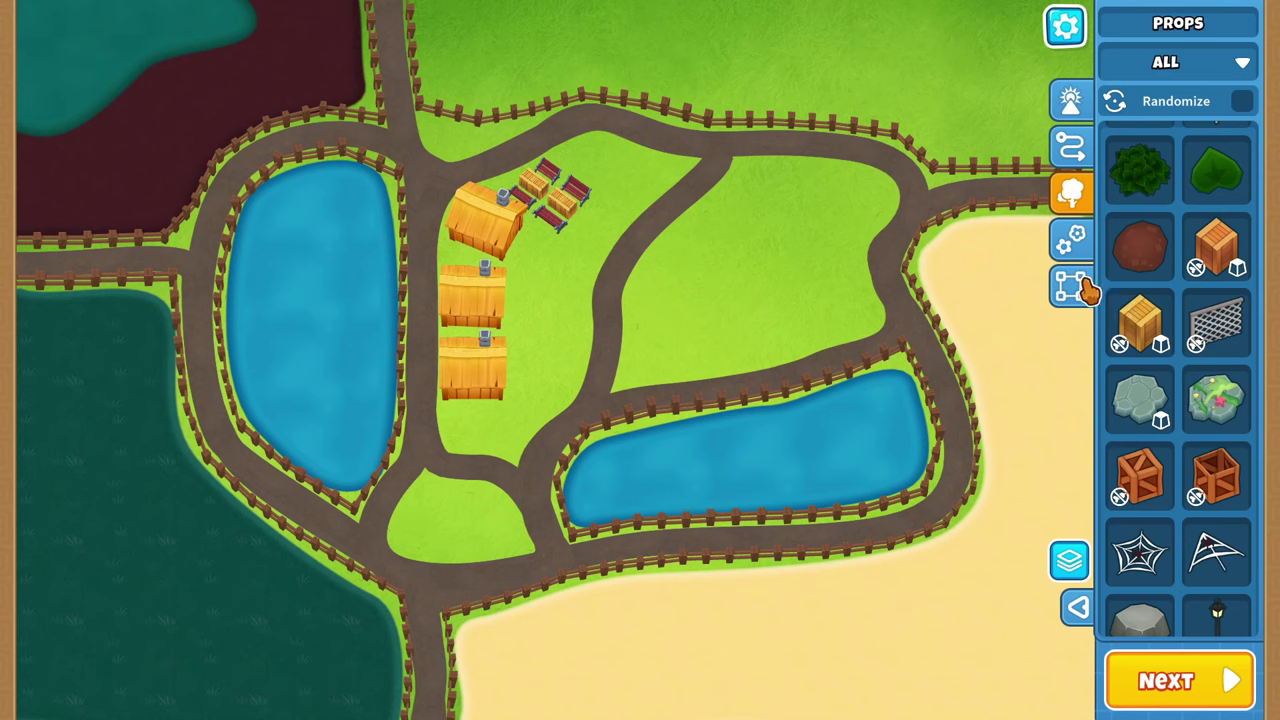
Lay a winding line of small flat grey stones across the grass enclosure east of the picnic tables as stepping stones.
{"action": "scroll", "coordinate": [1190, 257], "scroll_direction": "up", "scroll_amount": 8}
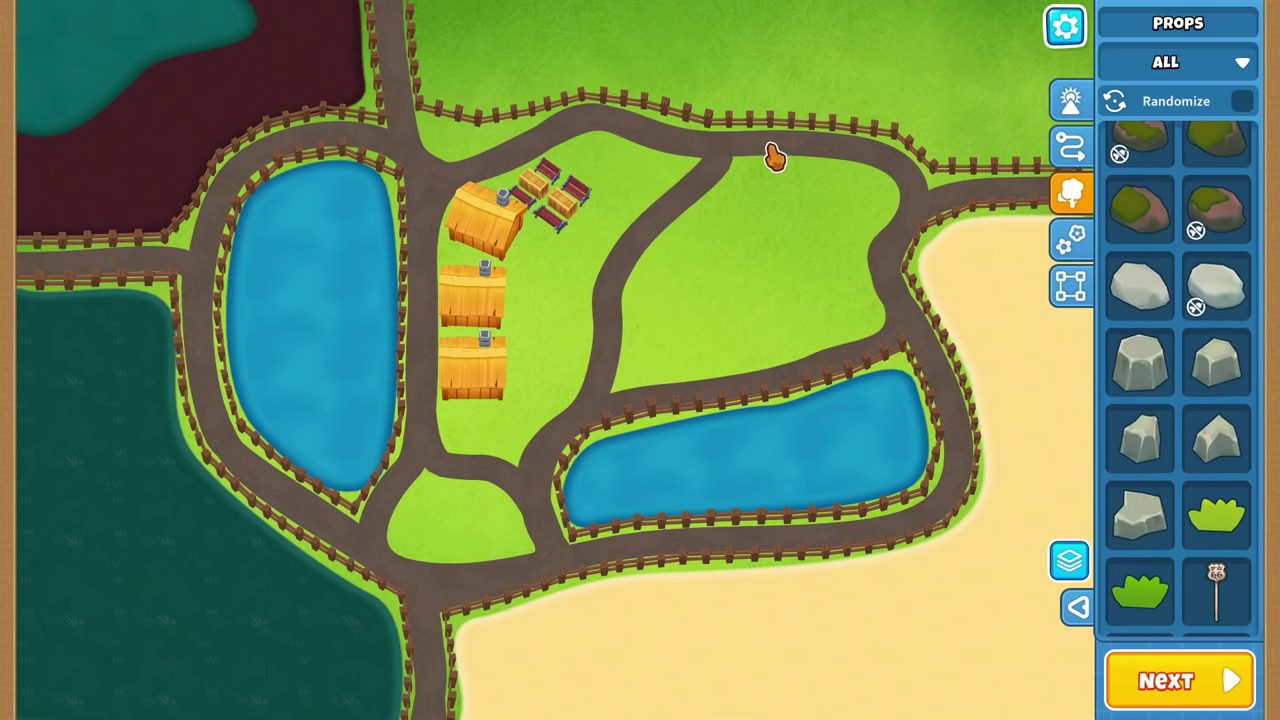
{"action": "left_click_drag", "start_coordinate": [1183, 306], "coordinate": [1169, 400]}
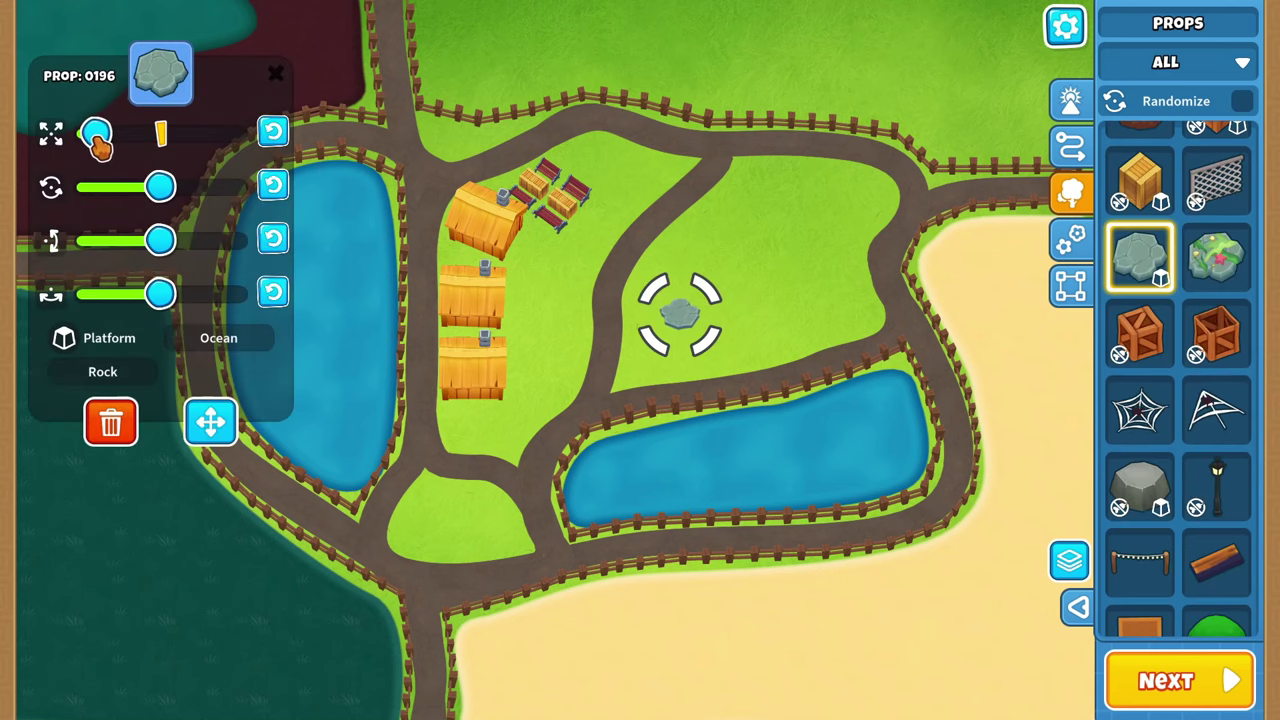
{"action": "left_click_drag", "start_coordinate": [96, 138], "coordinate": [87, 138]}
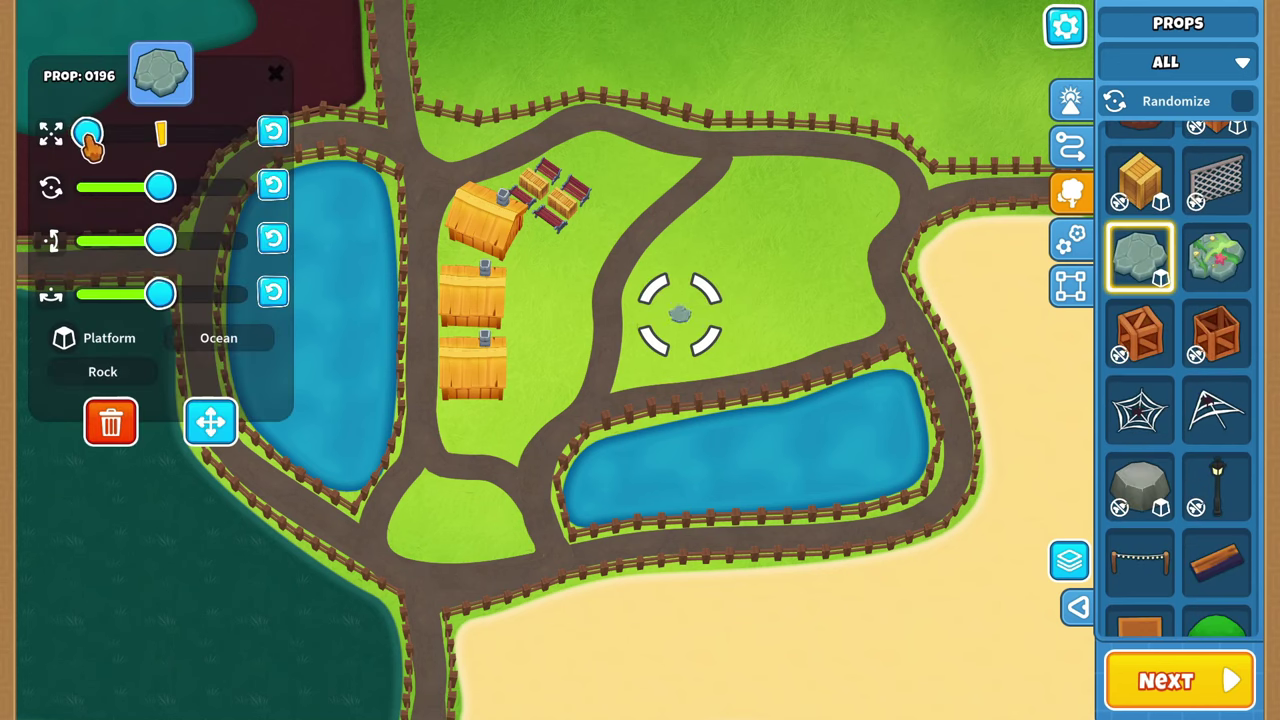
{"action": "left_click_drag", "start_coordinate": [326, 418], "coordinate": [643, 506]}
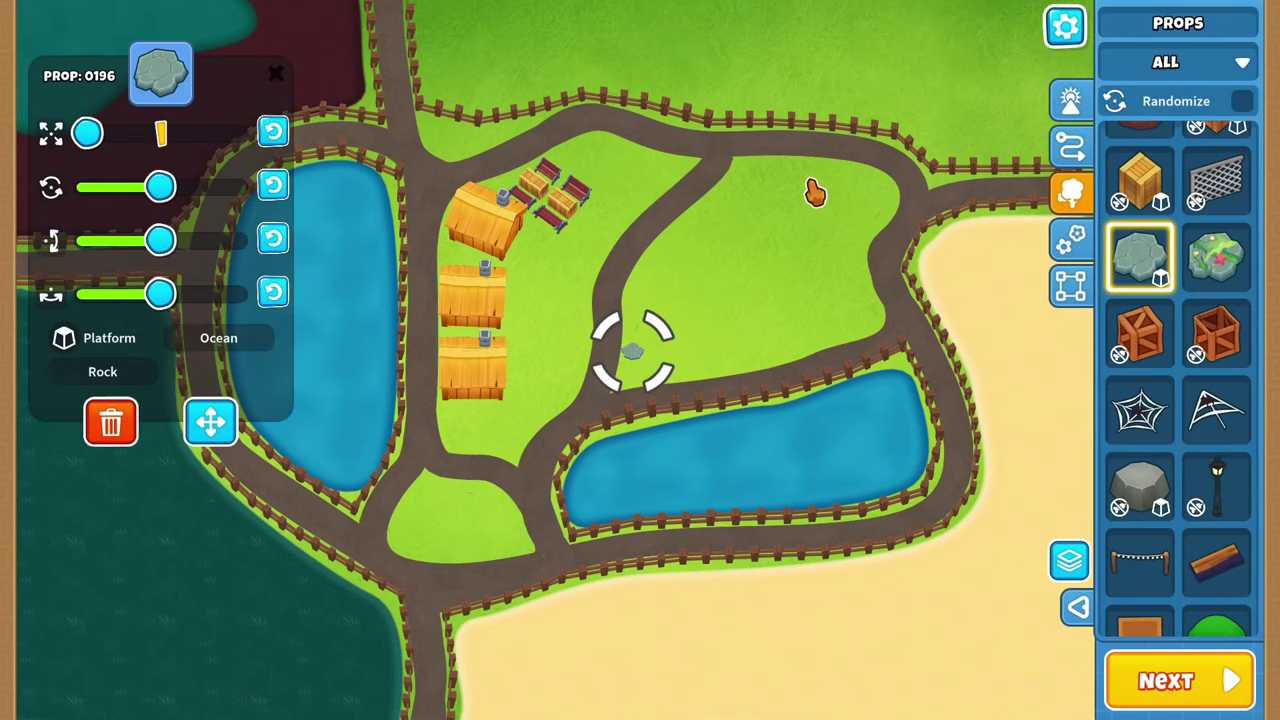
{"action": "left_click_drag", "start_coordinate": [885, 196], "coordinate": [640, 325]}
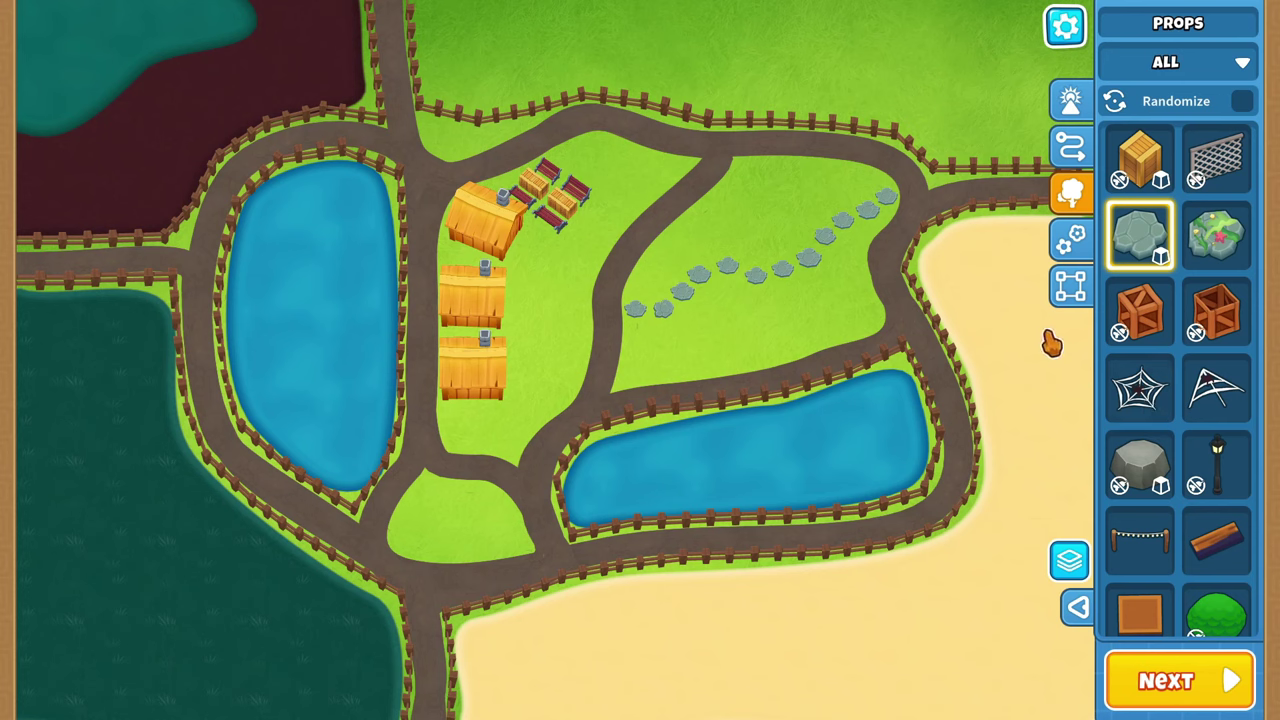
Place a large grey boulder in the middle of the western pond, slightly reduced in size and rotated.
{"action": "left_click_drag", "start_coordinate": [1147, 247], "coordinate": [309, 325]}
{"action": "left_click_drag", "start_coordinate": [908, 190], "coordinate": [898, 188]}
{"action": "left_click_drag", "start_coordinate": [903, 132], "coordinate": [877, 133]}
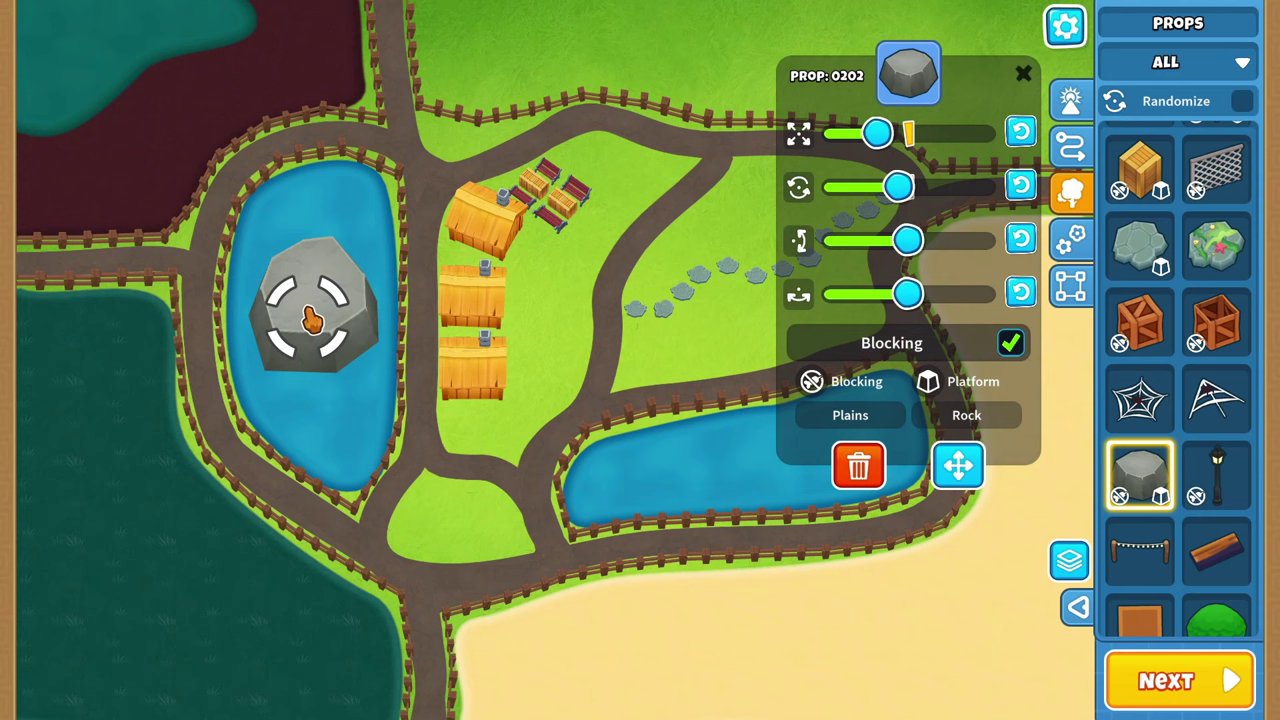
{"action": "left_click", "coordinate": [925, 650]}
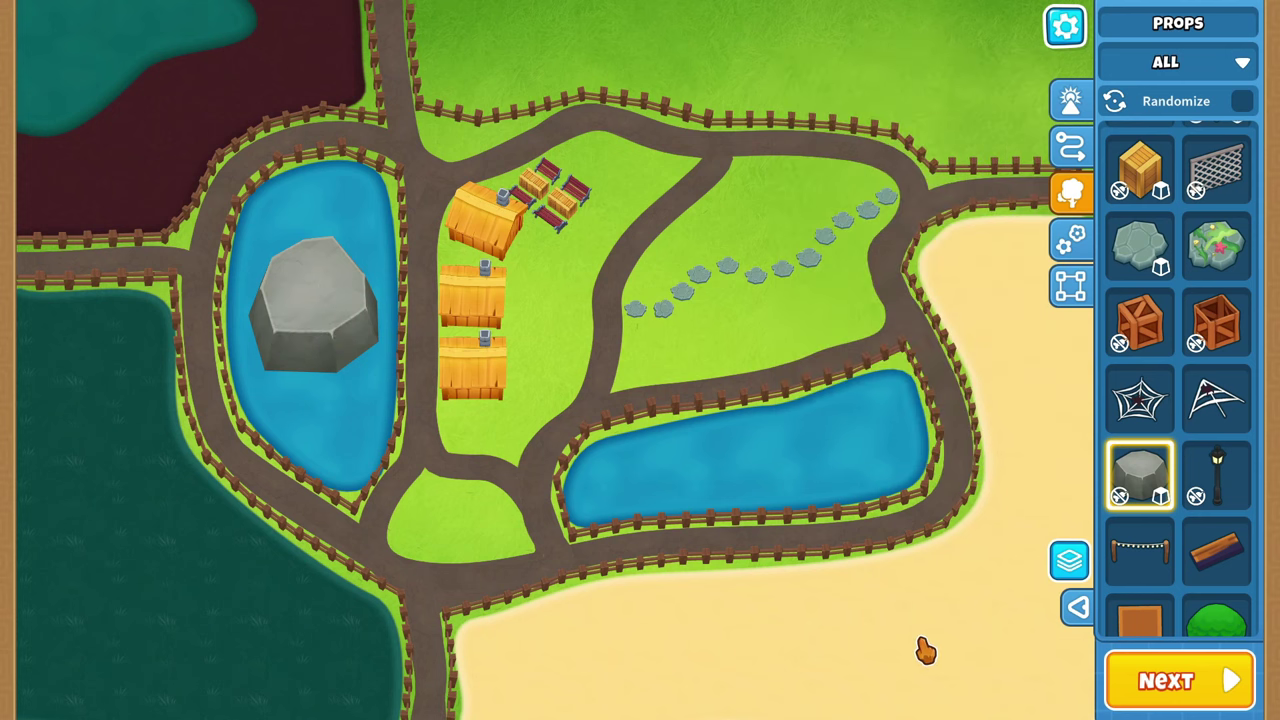
Save the map and start a new Easy, Standard game to test placing a Sniper Monkey on the pond boulder.
{"action": "left_click", "coordinate": [1066, 28]}
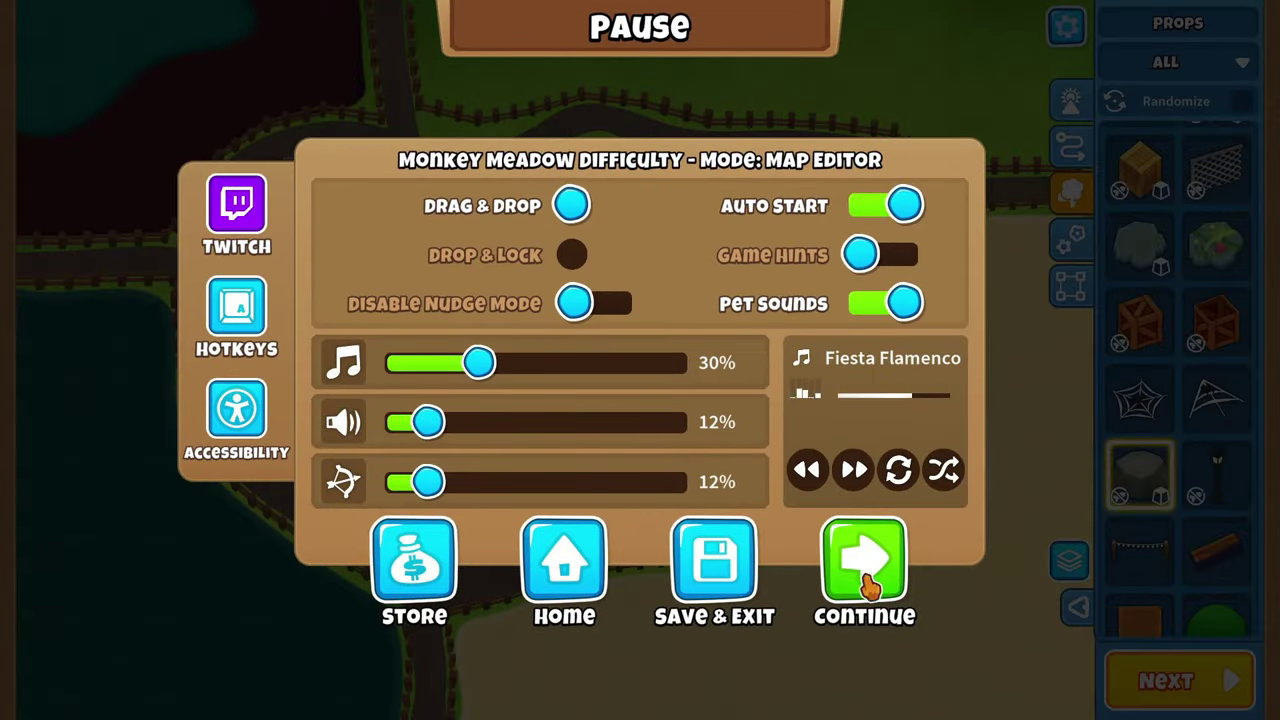
{"action": "left_click", "coordinate": [736, 575]}
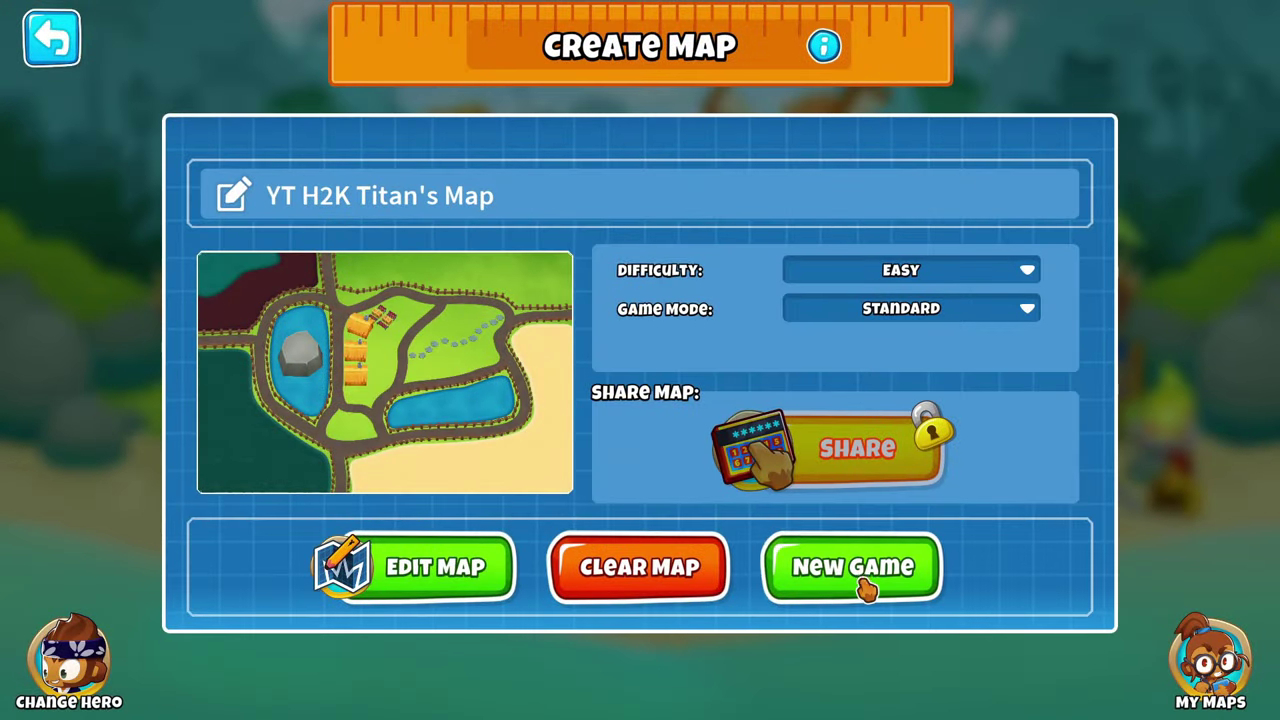
{"action": "left_click", "coordinate": [866, 588]}
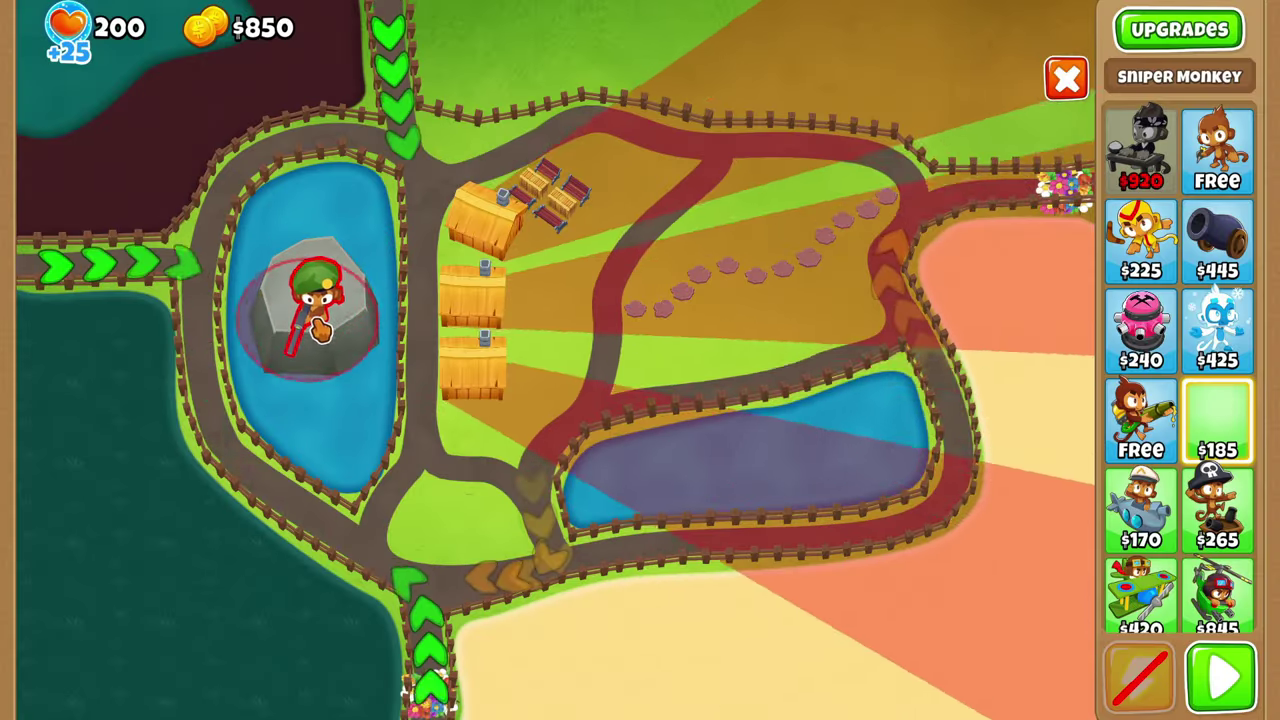
{"action": "left_click_drag", "start_coordinate": [296, 340], "coordinate": [1246, 343]}
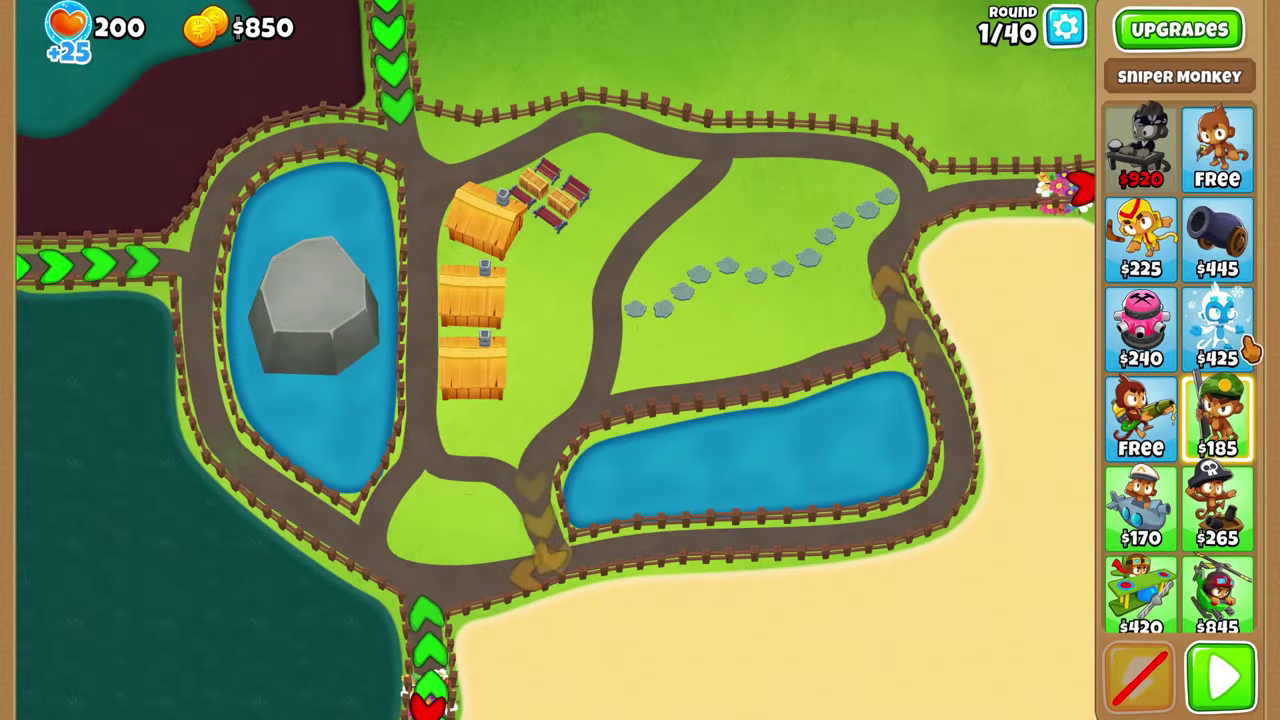
{"action": "left_click", "coordinate": [1062, 32]}
{"action": "key", "text": "Escape"}
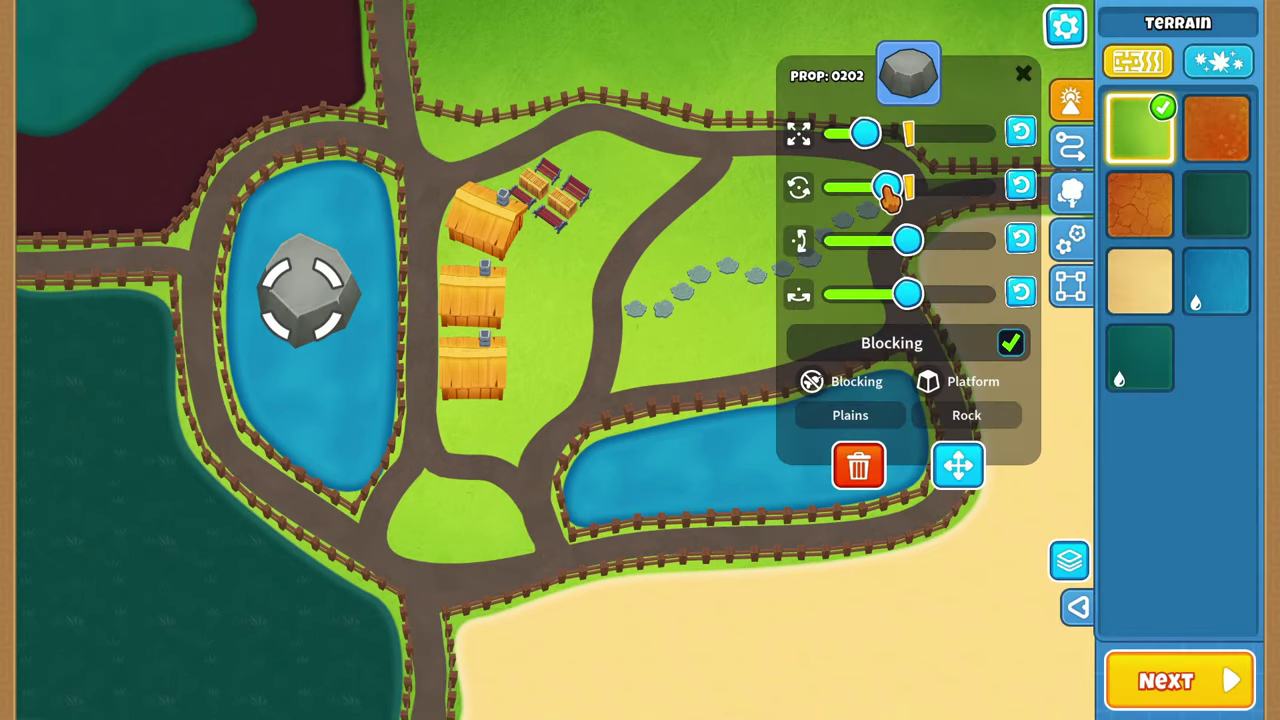
Rotate the shrunken boulder further and reposition it within the western pond.
{"action": "left_click_drag", "start_coordinate": [886, 188], "coordinate": [874, 199]}
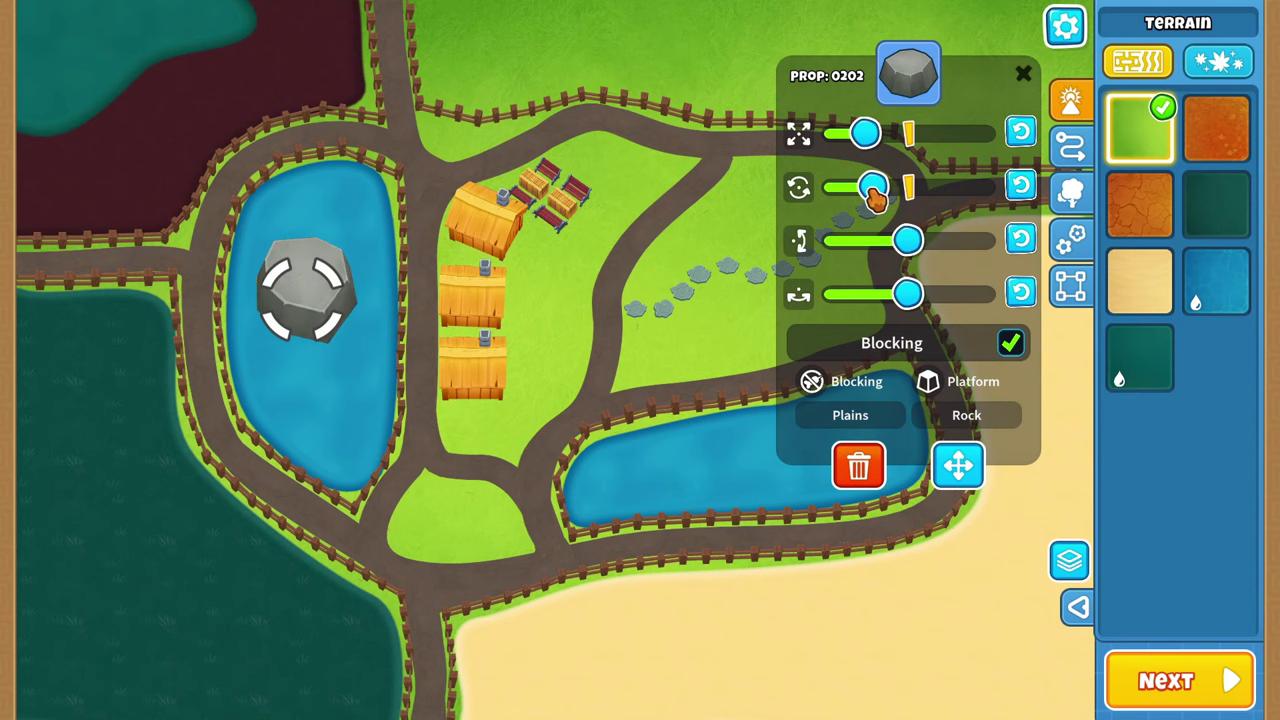
{"action": "left_click_drag", "start_coordinate": [975, 458], "coordinate": [726, 365]}
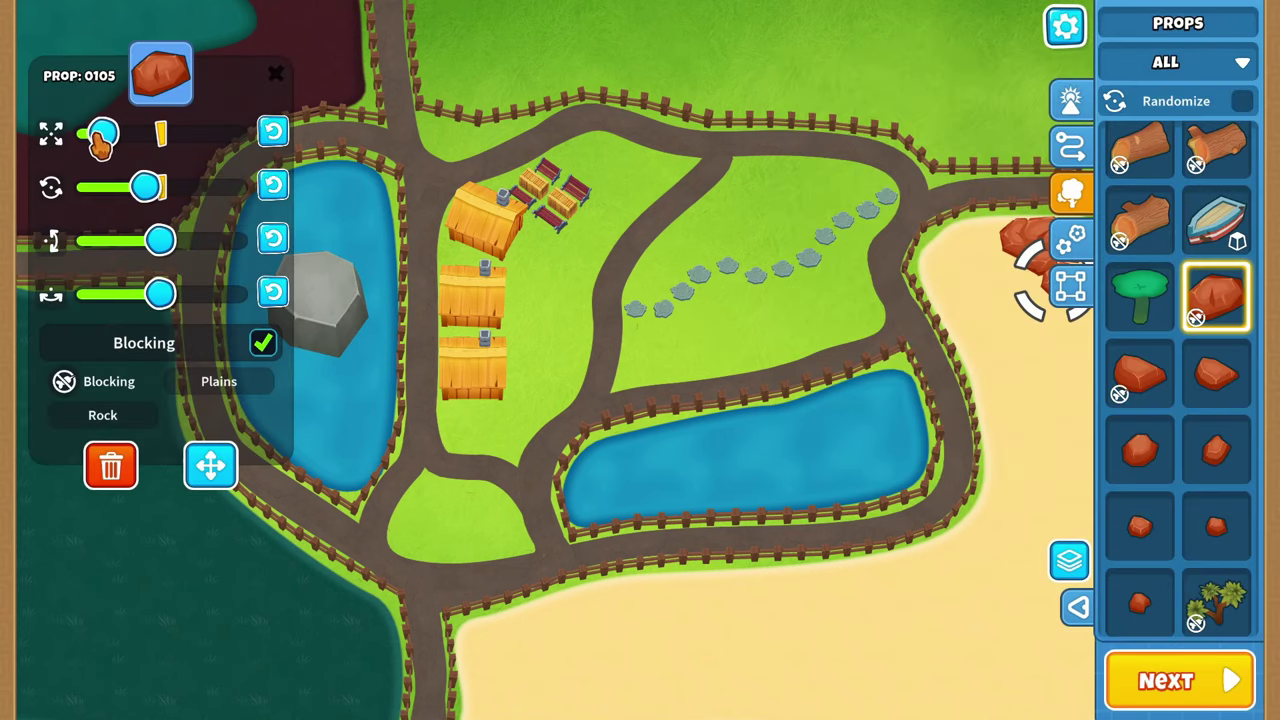
Position a small red rock in the north-east corner of the sand habitat and deselect everything.
{"action": "left_click_drag", "start_coordinate": [210, 490], "coordinate": [1040, 290]}
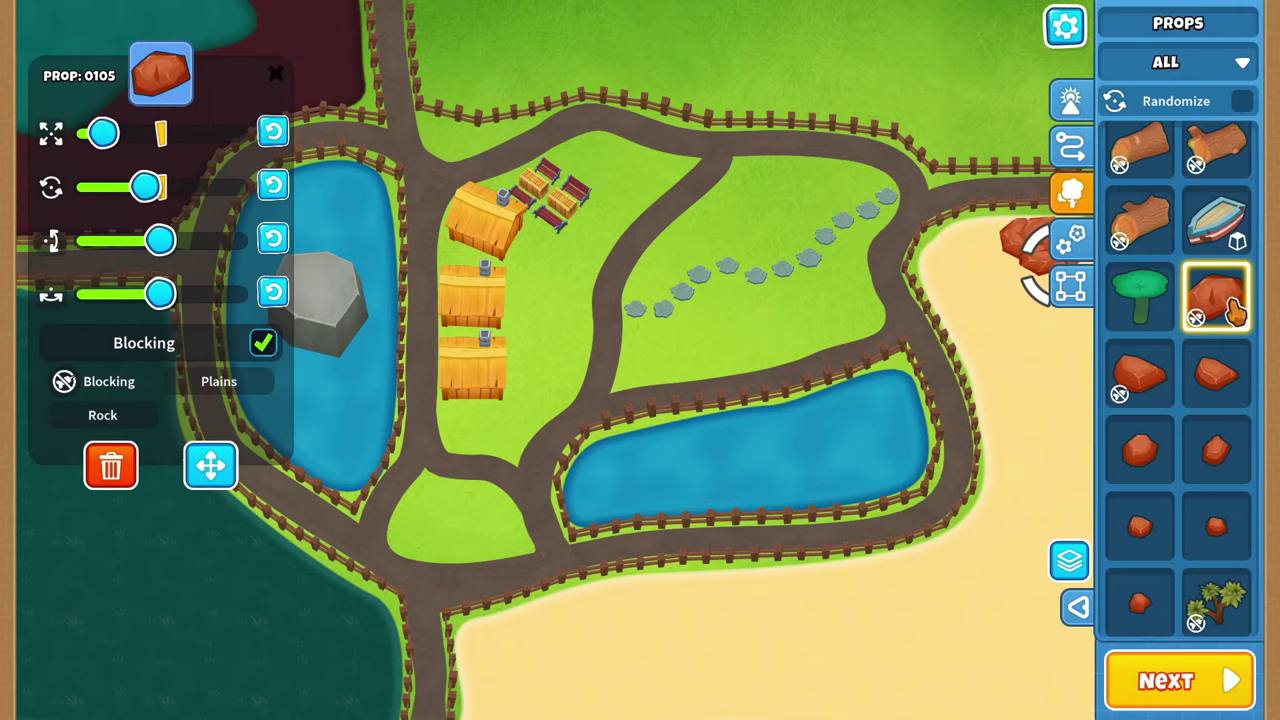
{"action": "left_click", "coordinate": [976, 292]}
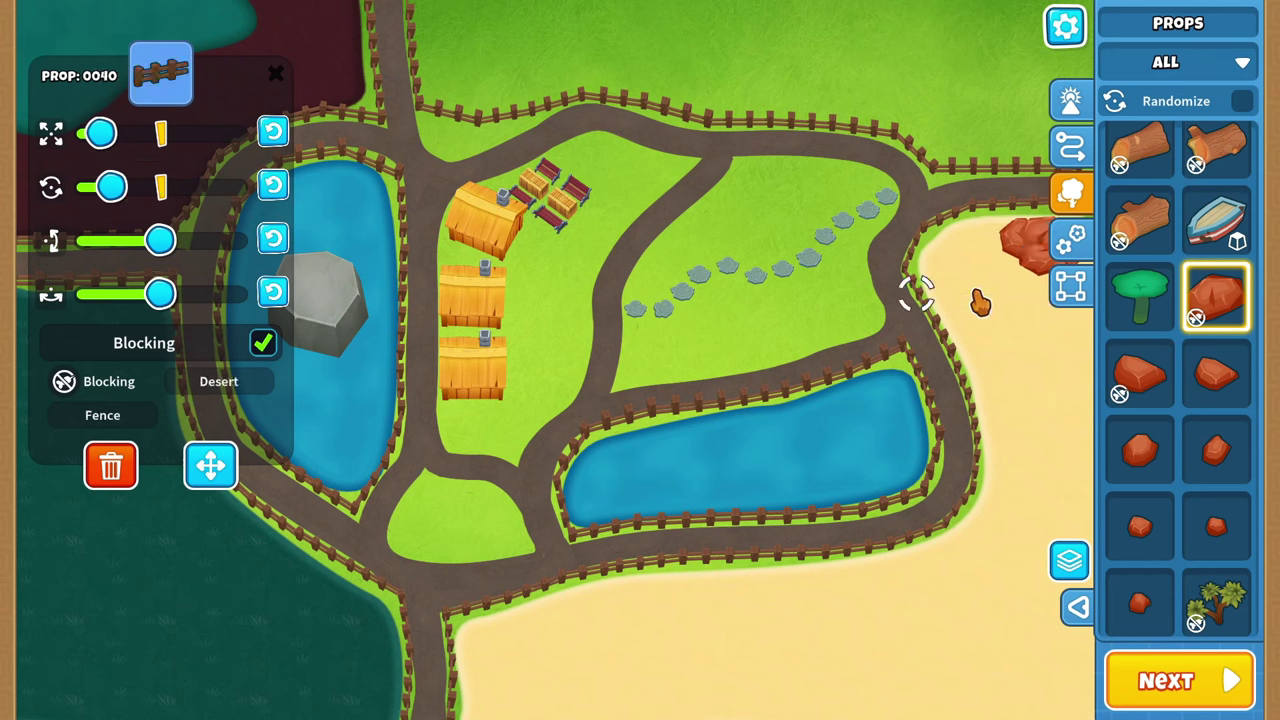
{"action": "left_click", "coordinate": [1031, 476]}
{"action": "left_click", "coordinate": [975, 614]}
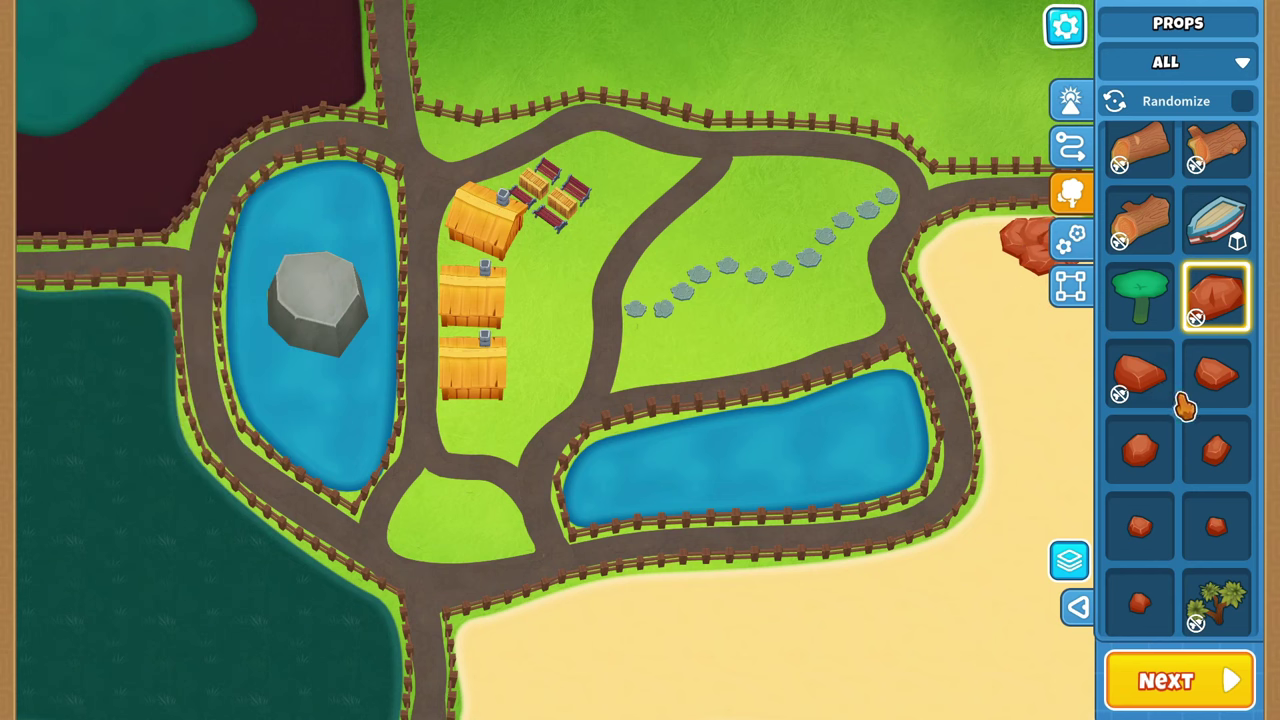
Add two larger red rocks along the southern edge of the sand habitat, one at the west end and one in the south-east corner.
{"action": "scroll", "coordinate": [1185, 405], "scroll_direction": "down", "scroll_amount": 2}
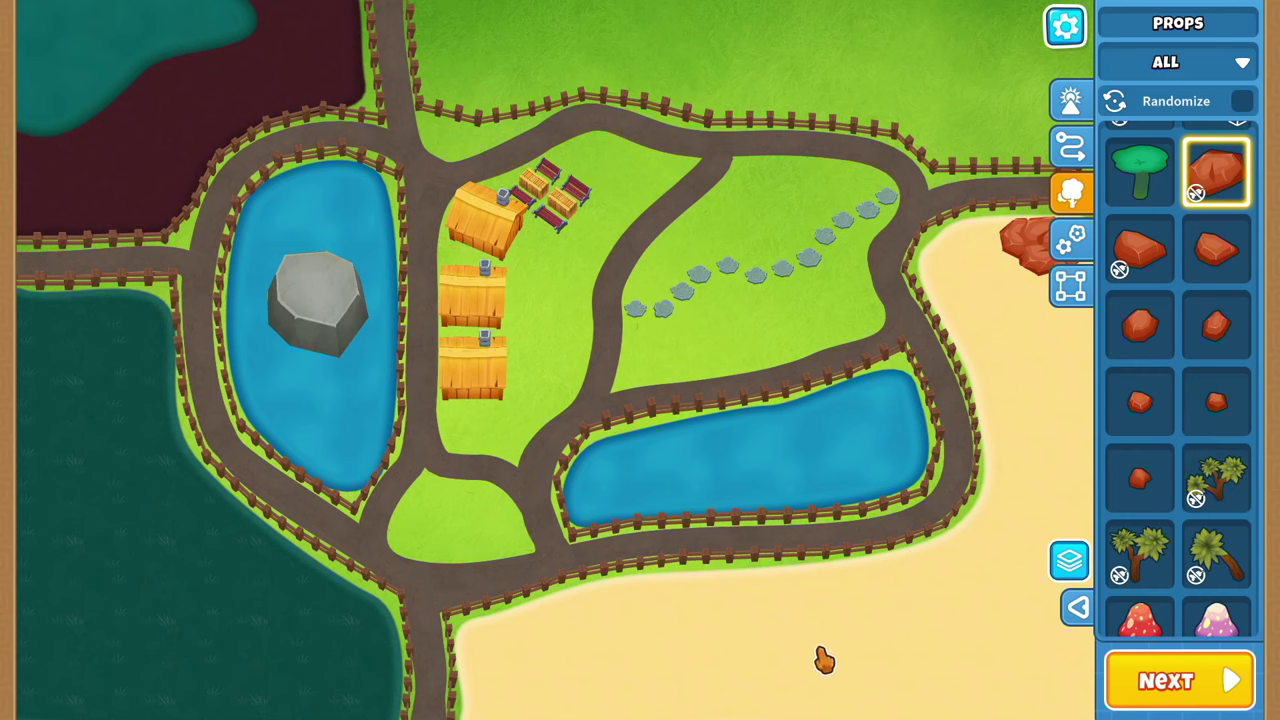
{"action": "left_click_drag", "start_coordinate": [1155, 283], "coordinate": [568, 675]}
{"action": "left_click_drag", "start_coordinate": [160, 187], "coordinate": [181, 188]}
{"action": "left_click_drag", "start_coordinate": [156, 133], "coordinate": [126, 133]}
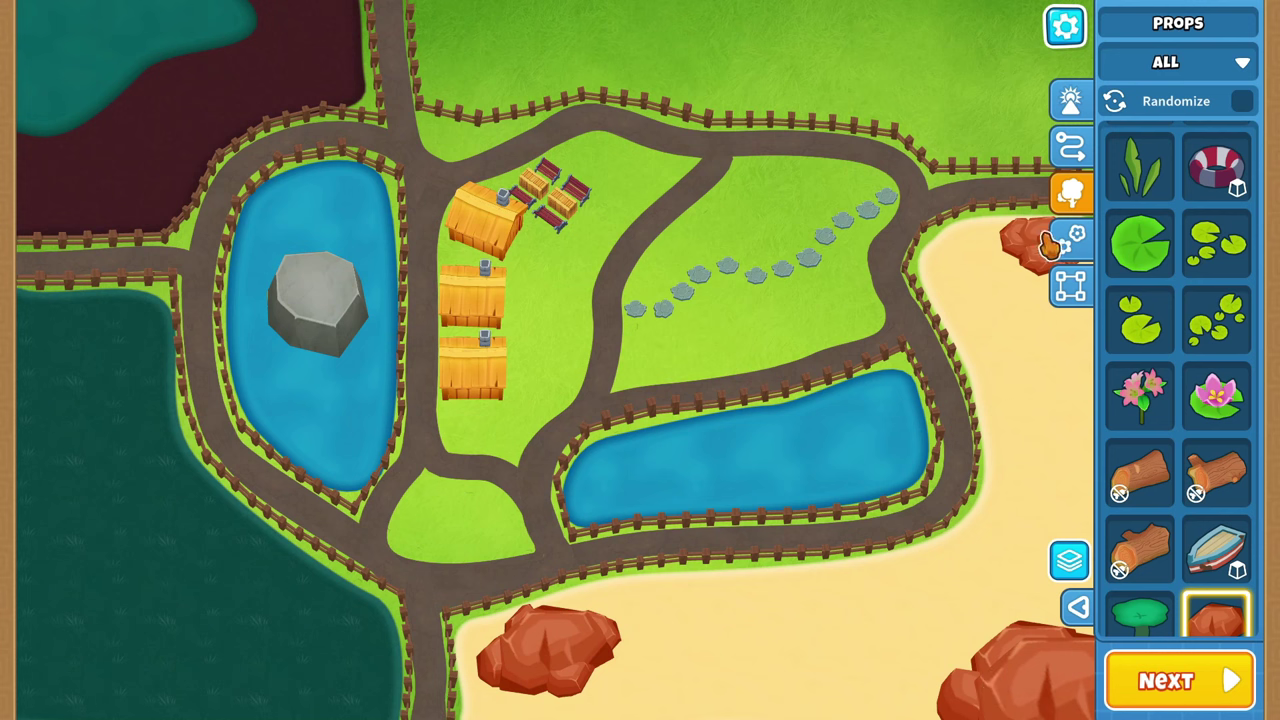
Scatter shrunken palm trees around the sand habitat, beside the red rocks, in the southern middle and near the east edge.
{"action": "left_click", "coordinate": [940, 335]}
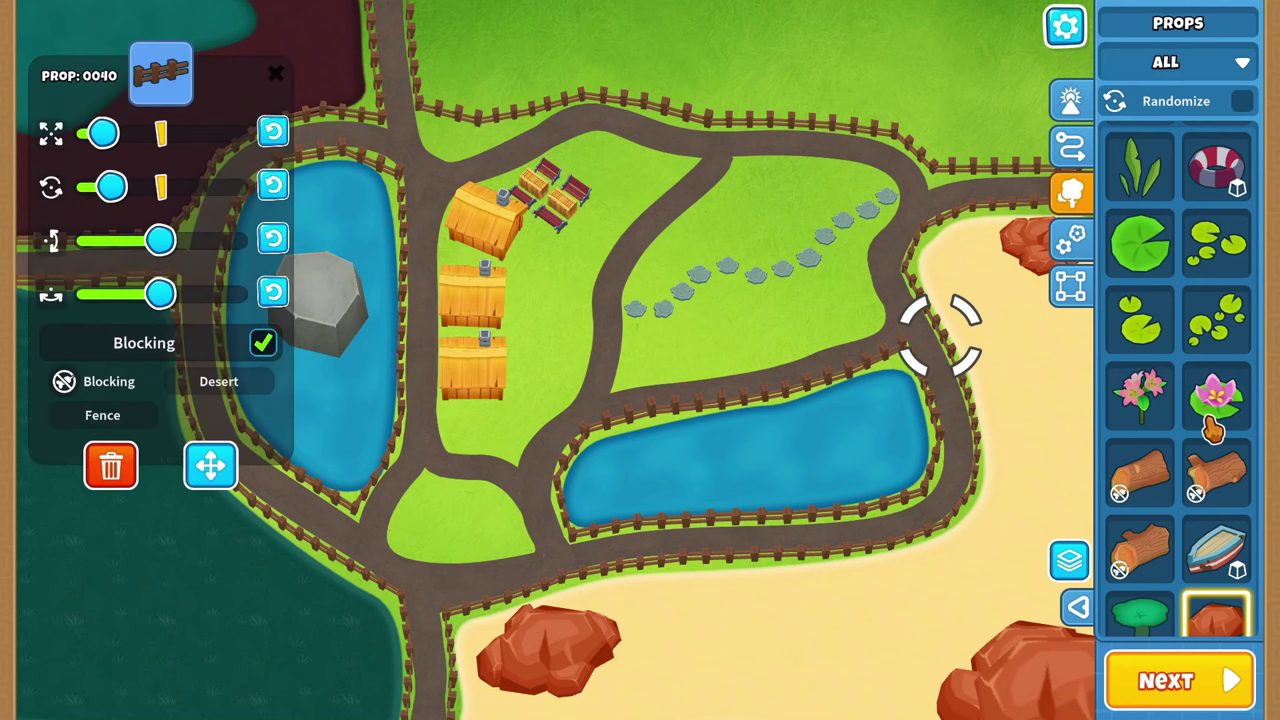
{"action": "scroll", "coordinate": [1211, 424], "scroll_direction": "down", "scroll_amount": 3}
{"action": "scroll", "coordinate": [1211, 424], "scroll_direction": "up", "scroll_amount": 9}
{"action": "scroll", "coordinate": [1213, 425], "scroll_direction": "up", "scroll_amount": 3}
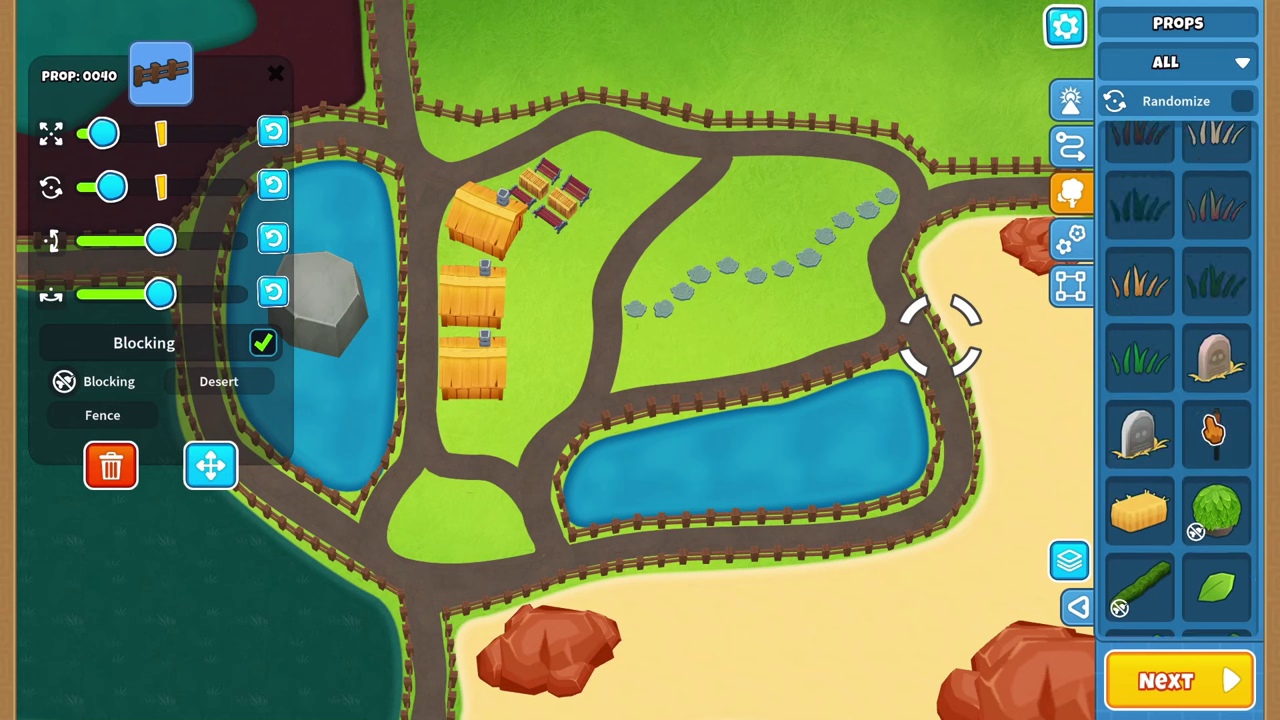
{"action": "scroll", "coordinate": [1213, 430], "scroll_direction": "down", "scroll_amount": 10}
{"action": "scroll", "coordinate": [1213, 440], "scroll_direction": "down", "scroll_amount": 10}
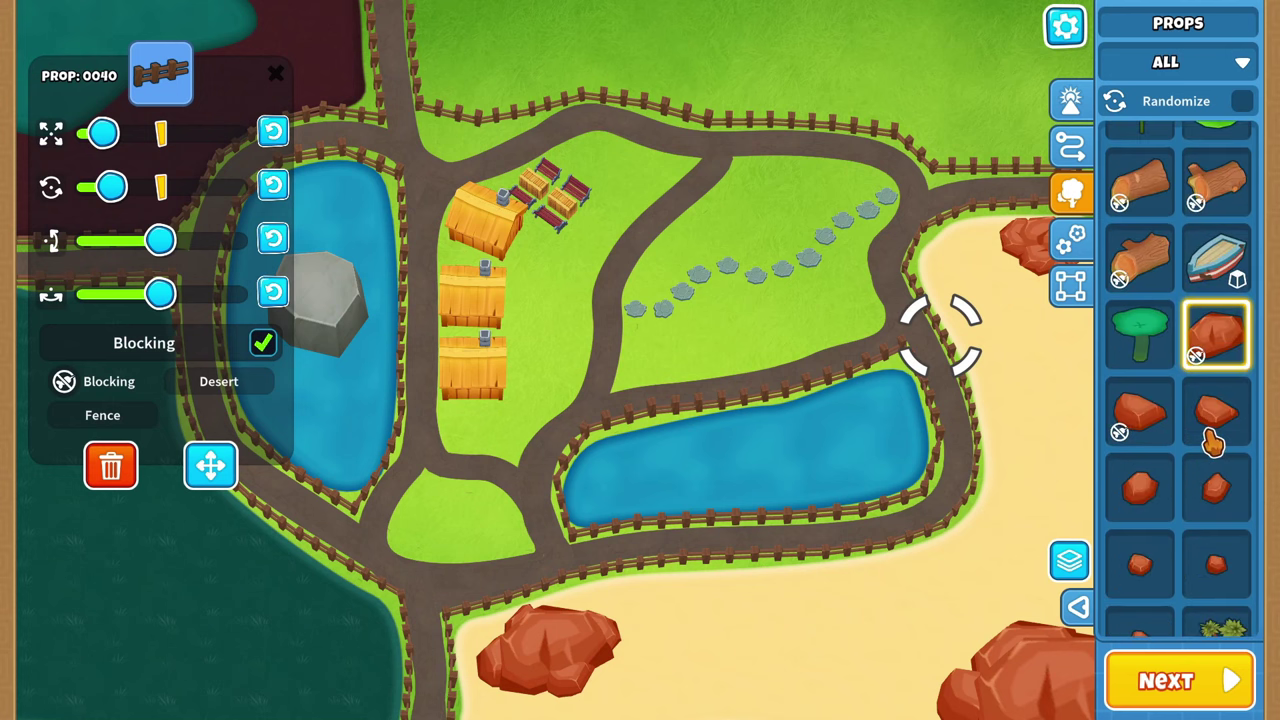
{"action": "left_click_drag", "start_coordinate": [1160, 400], "coordinate": [683, 680]}
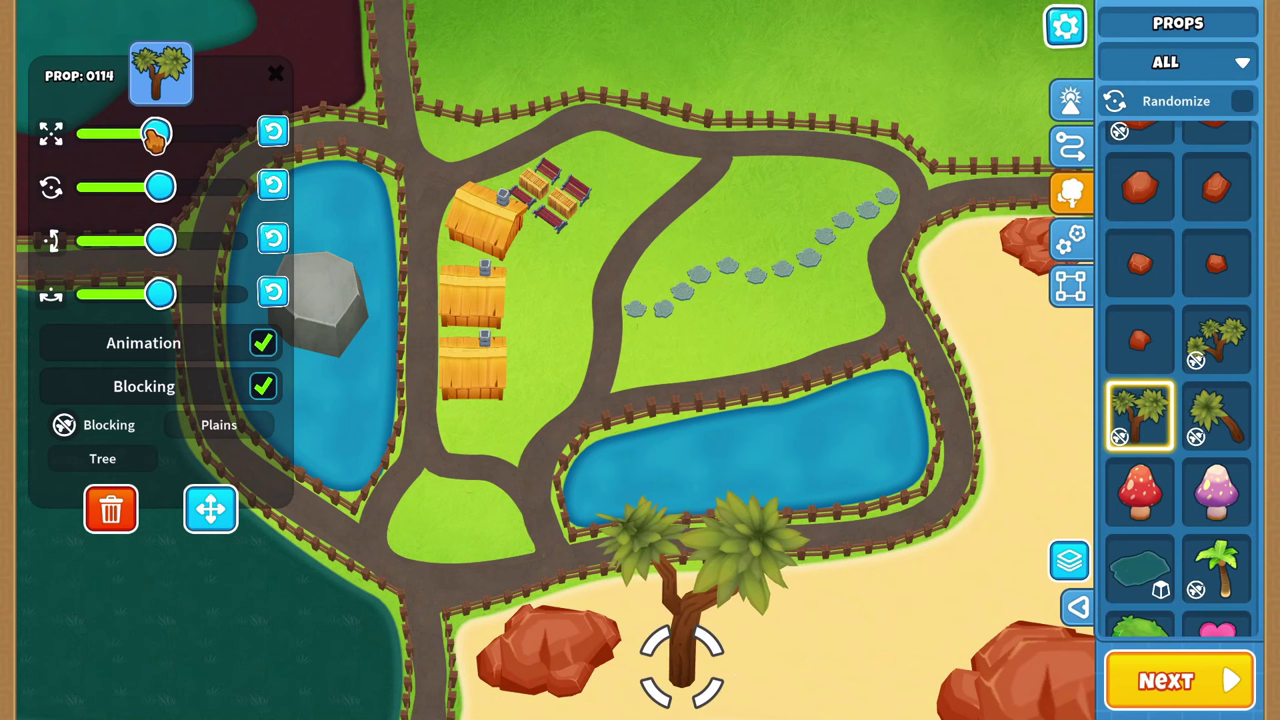
{"action": "left_click_drag", "start_coordinate": [155, 145], "coordinate": [104, 150]}
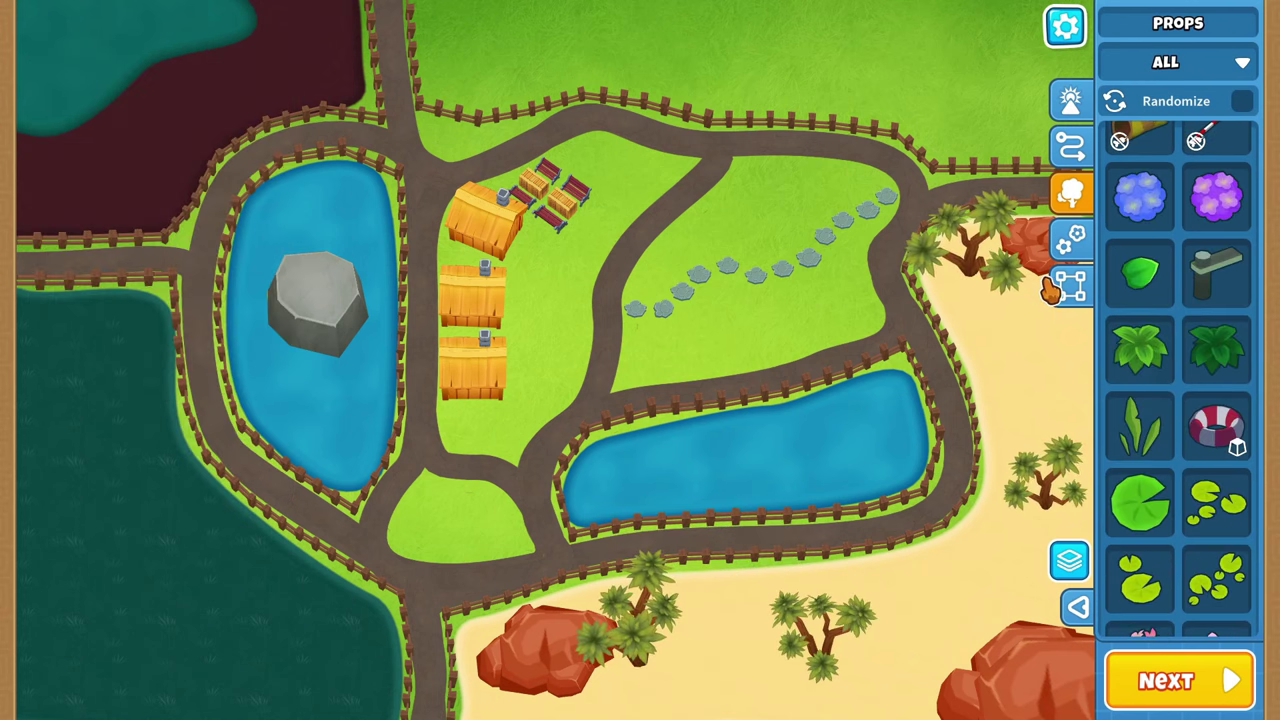
Add a blue water area on the eastern side of the sand habitat.
{"action": "left_click", "coordinate": [1068, 287]}
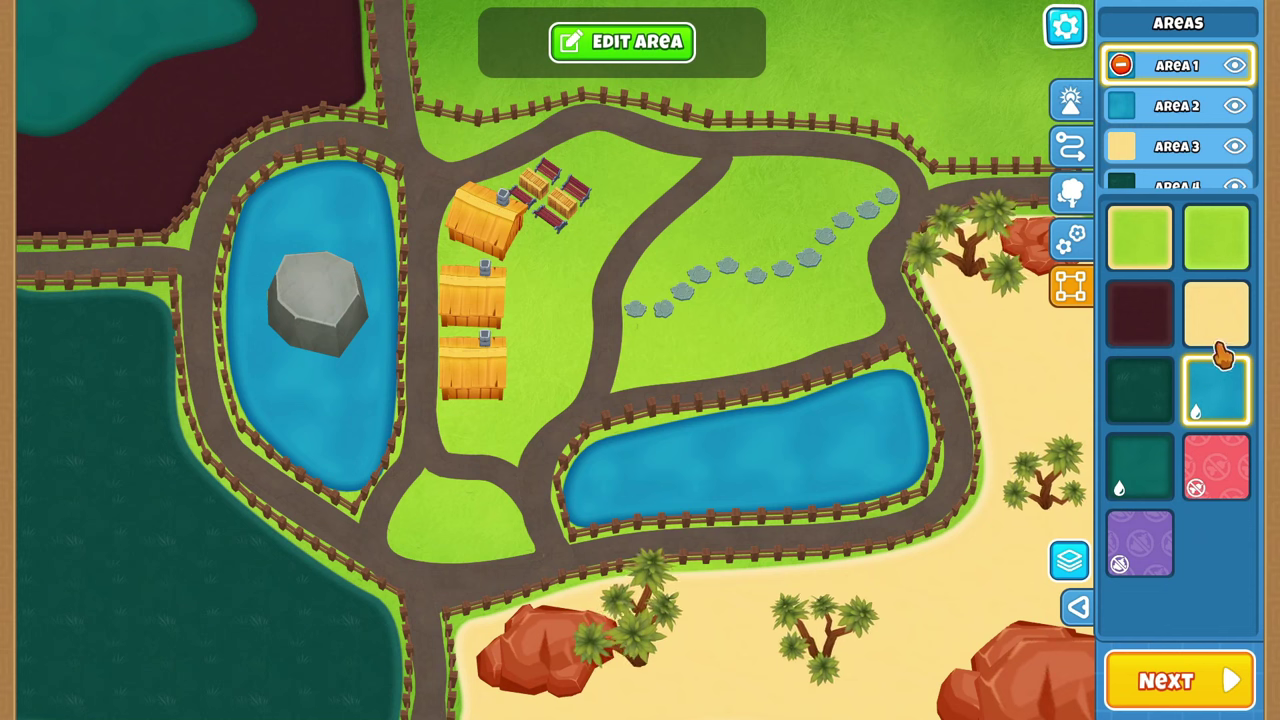
{"action": "left_click", "coordinate": [1222, 388]}
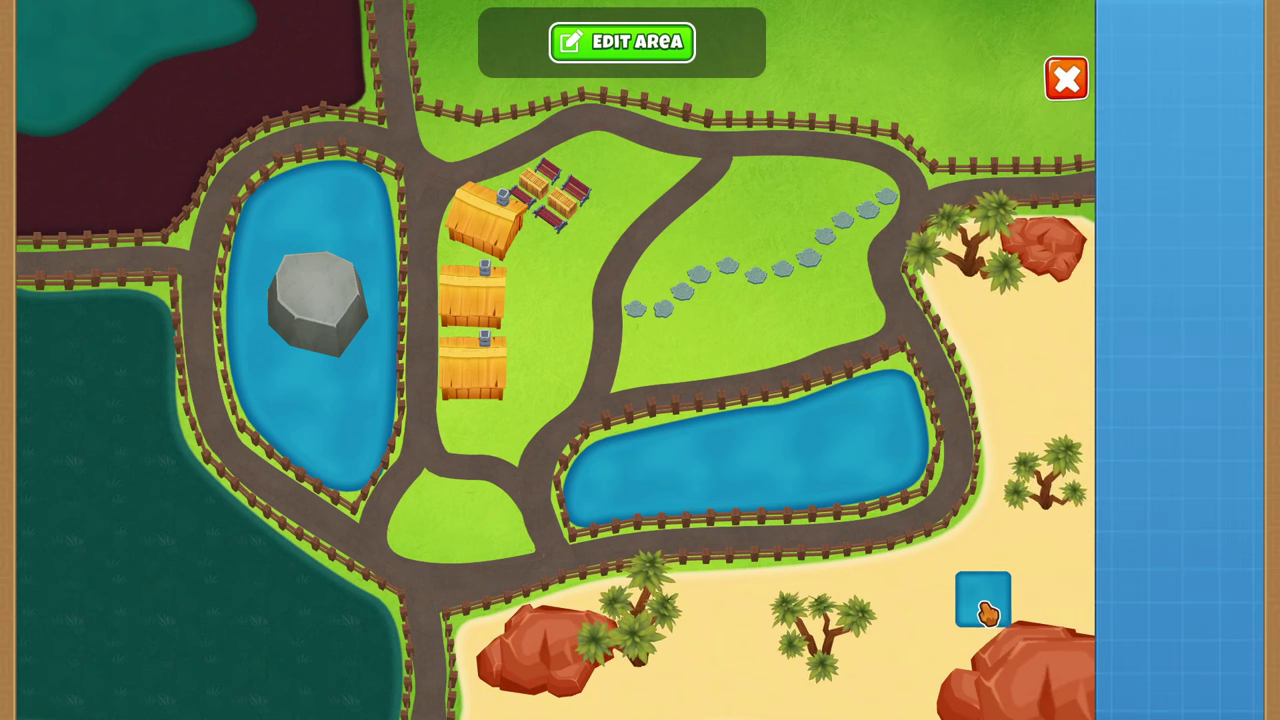
{"action": "left_click", "coordinate": [1048, 363]}
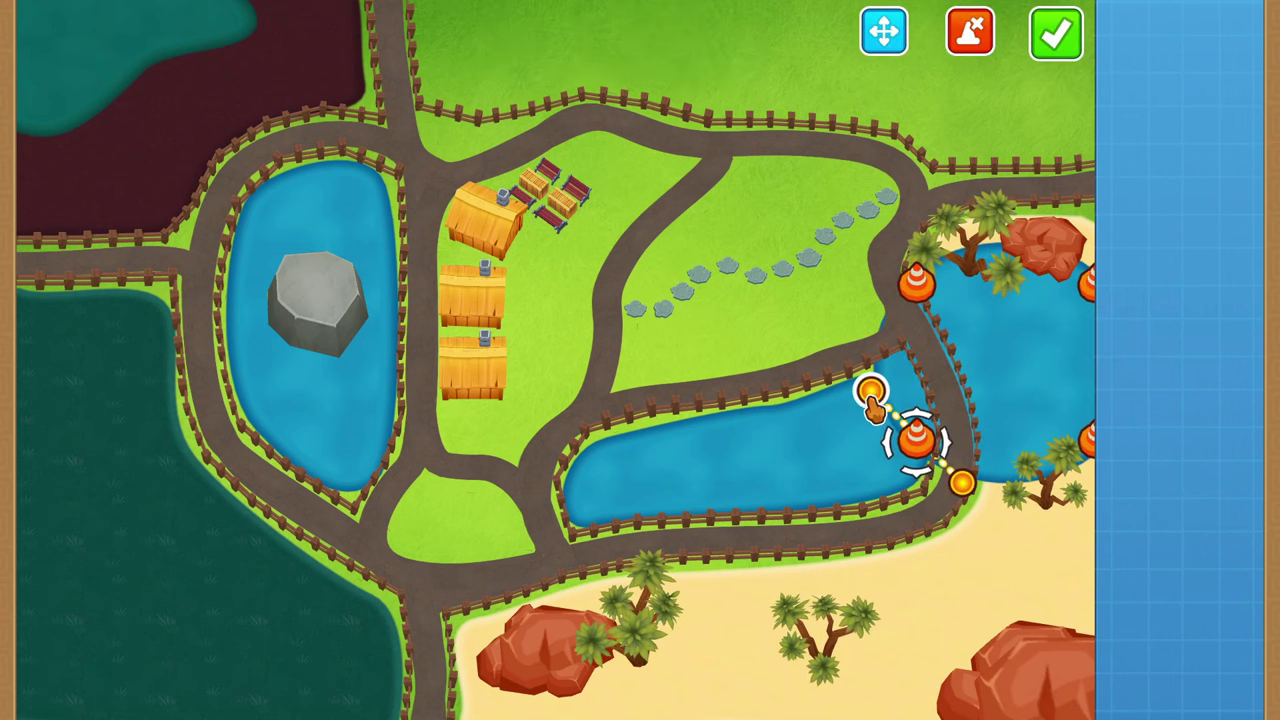
Reshape the new water area into a small rounded pond at the map's east edge, clear of the fences and path.
{"action": "left_click_drag", "start_coordinate": [893, 416], "coordinate": [1028, 404]}
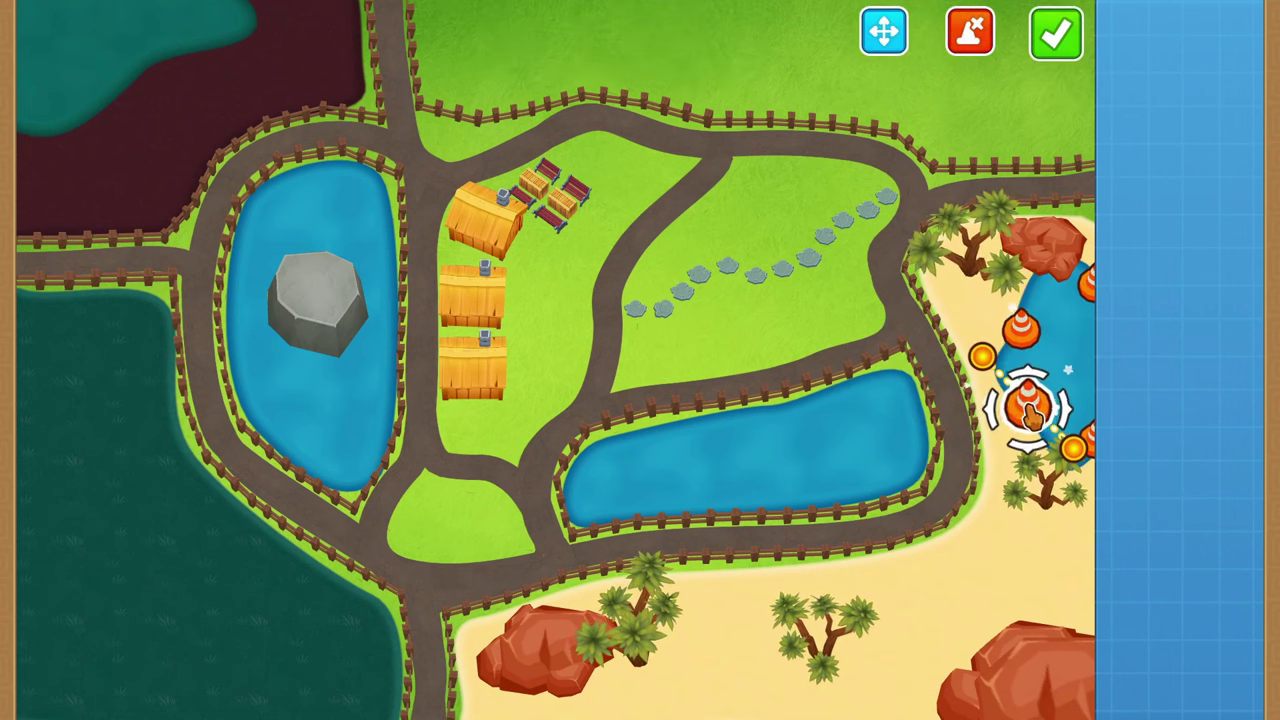
{"action": "left_click_drag", "start_coordinate": [983, 357], "coordinate": [1088, 447]}
{"action": "left_click_drag", "start_coordinate": [1028, 405], "coordinate": [1022, 400]}
{"action": "left_click_drag", "start_coordinate": [1085, 436], "coordinate": [1090, 398]}
{"action": "left_click_drag", "start_coordinate": [1090, 285], "coordinate": [1090, 338]}
{"action": "left_click_drag", "start_coordinate": [1022, 332], "coordinate": [1046, 340]}
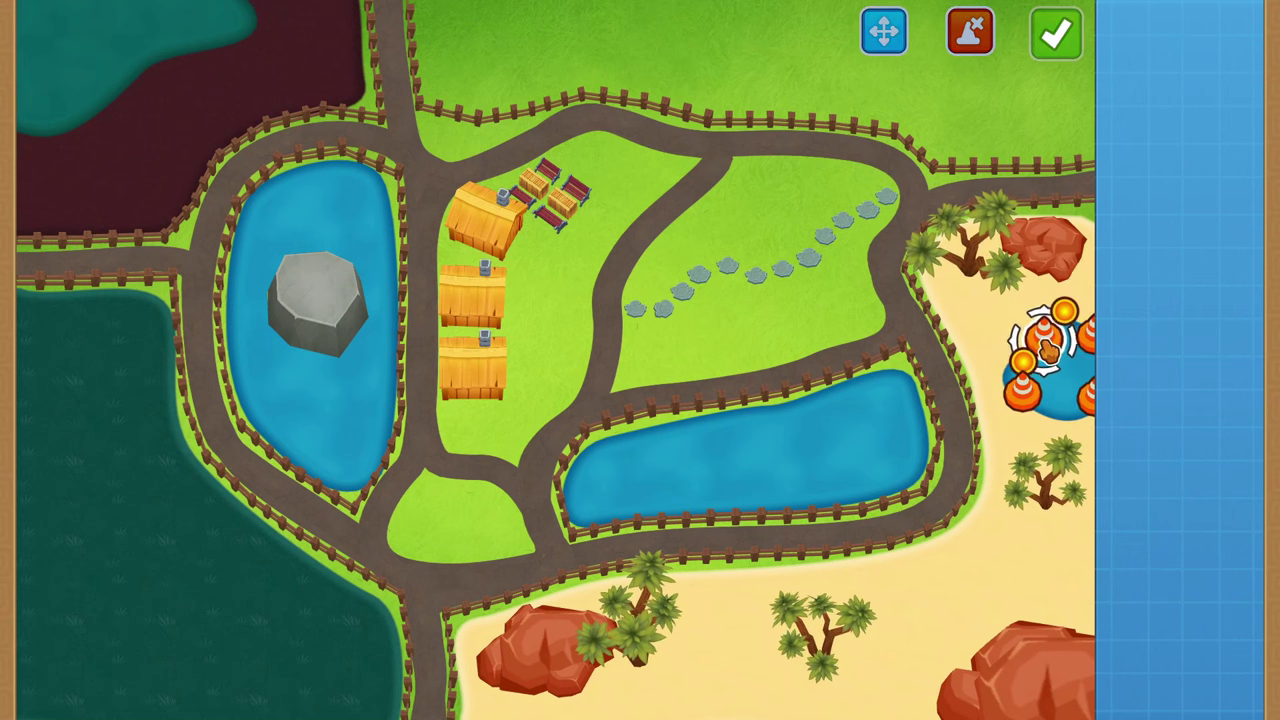
{"action": "left_click_drag", "start_coordinate": [1022, 403], "coordinate": [1045, 398]}
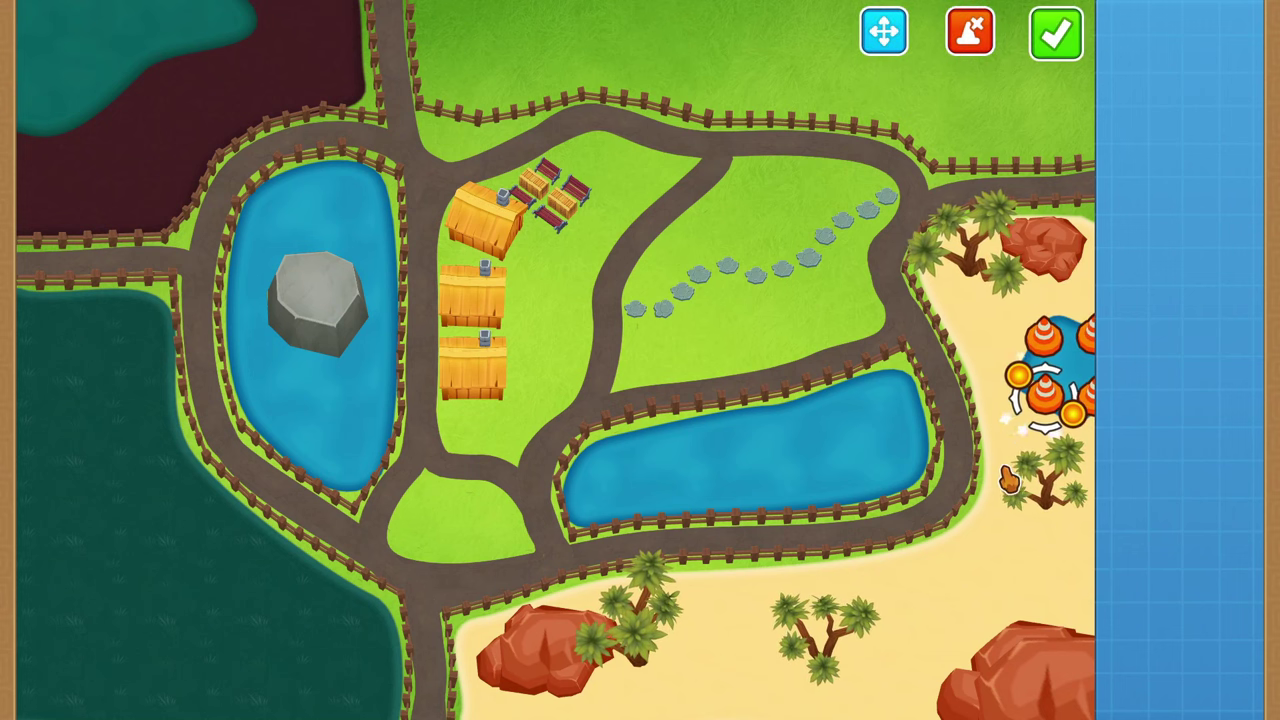